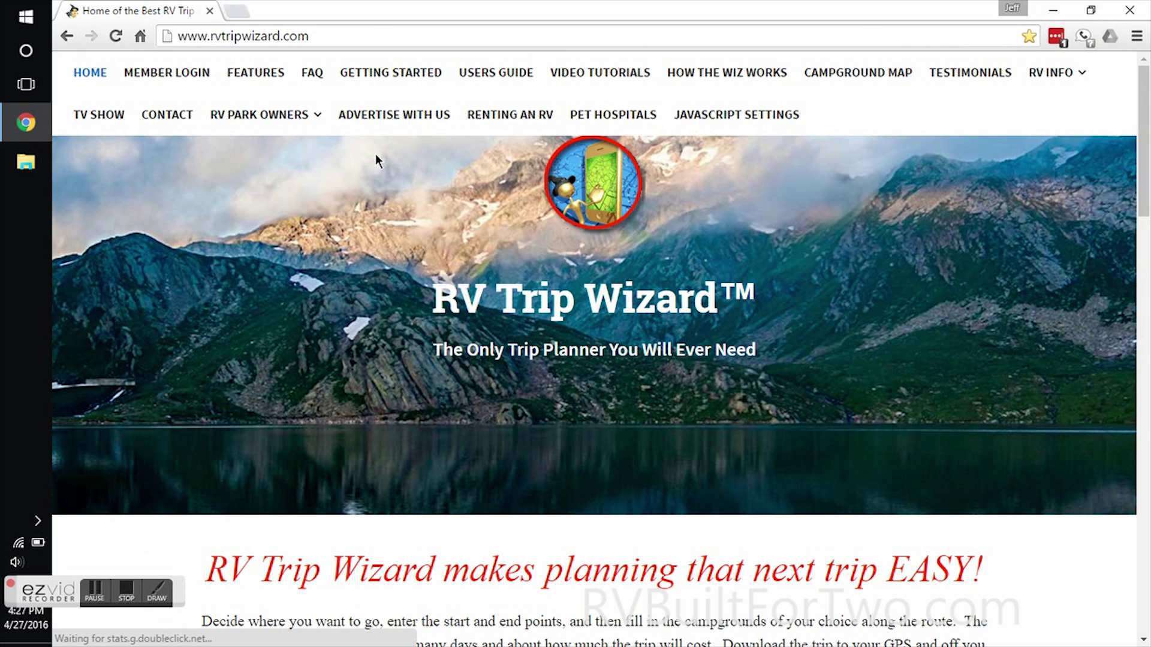
# Step: Enter the member area of the site and open the trip preferences
pyautogui.moveTo(302, 128)
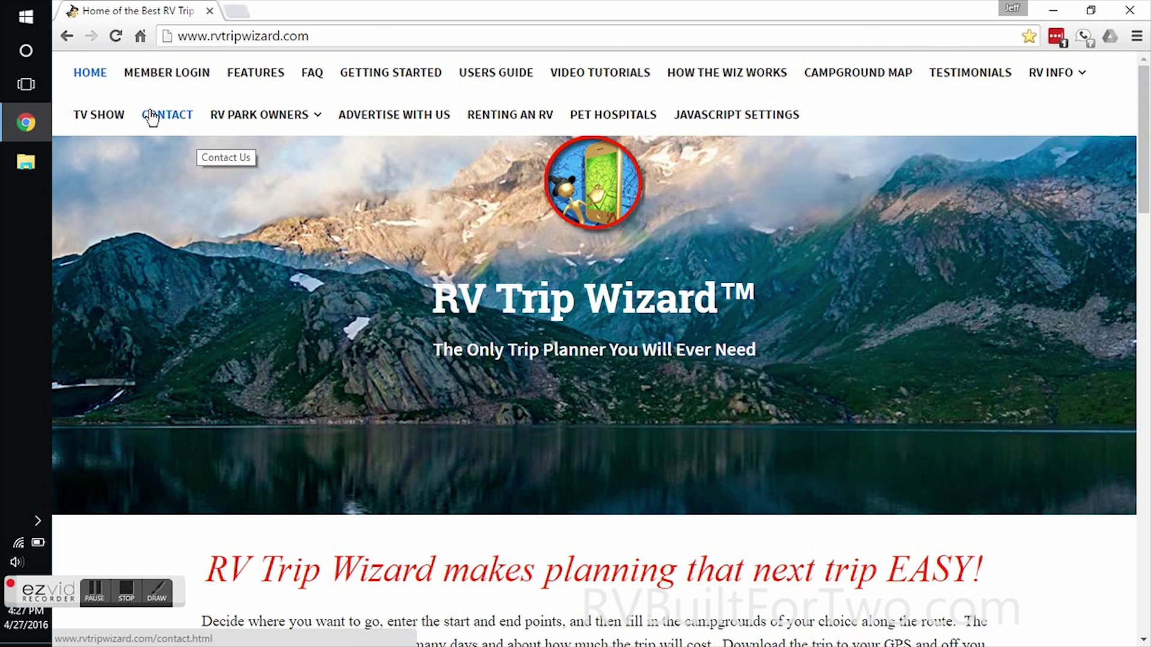
pyautogui.click(174, 78)
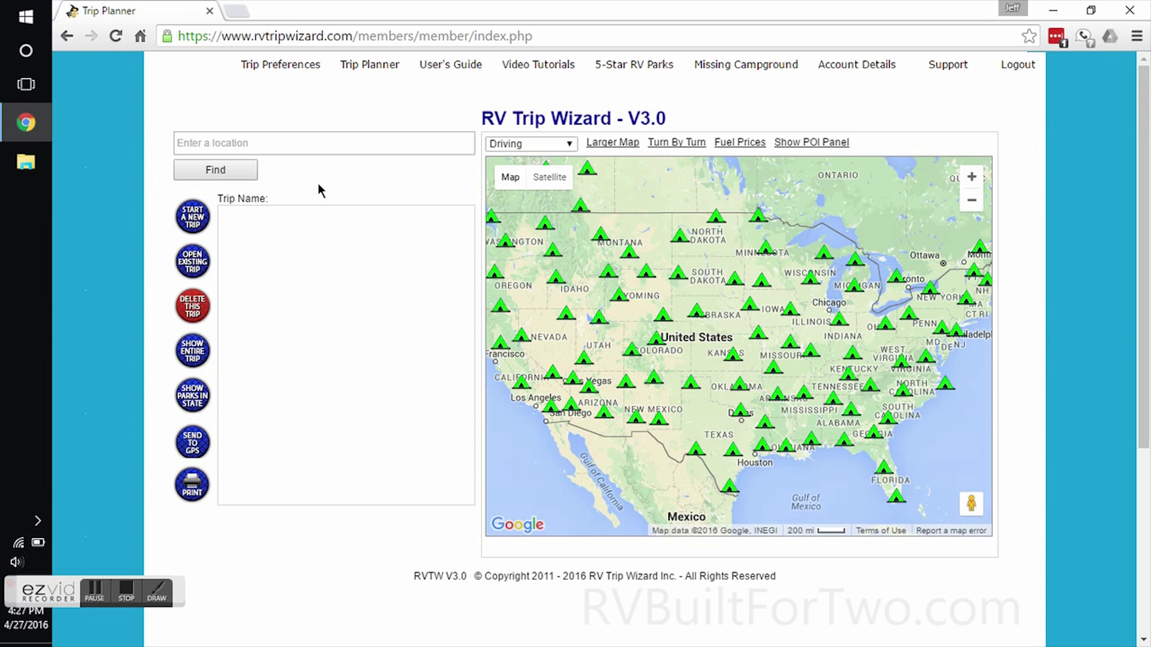
pyautogui.click(282, 71)
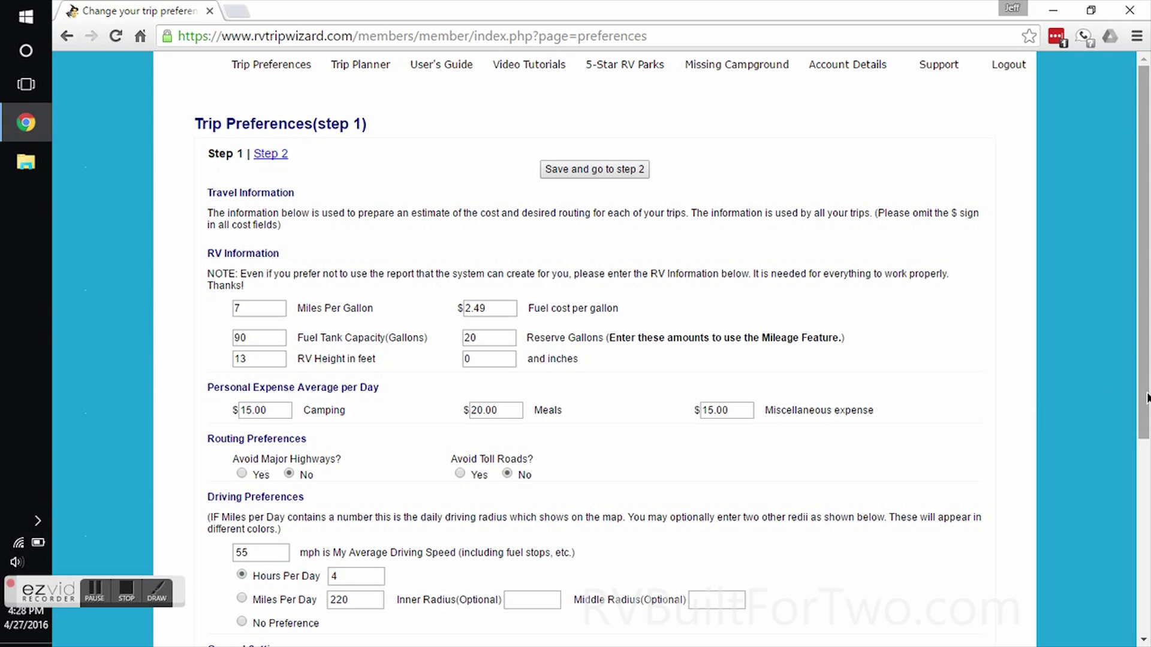
# Step: Check the RV, expense, routing and driving preferences down to the hours per day, and save them to continue to step 2
pyautogui.moveTo(1147, 398); pyautogui.dragTo(1149, 514)
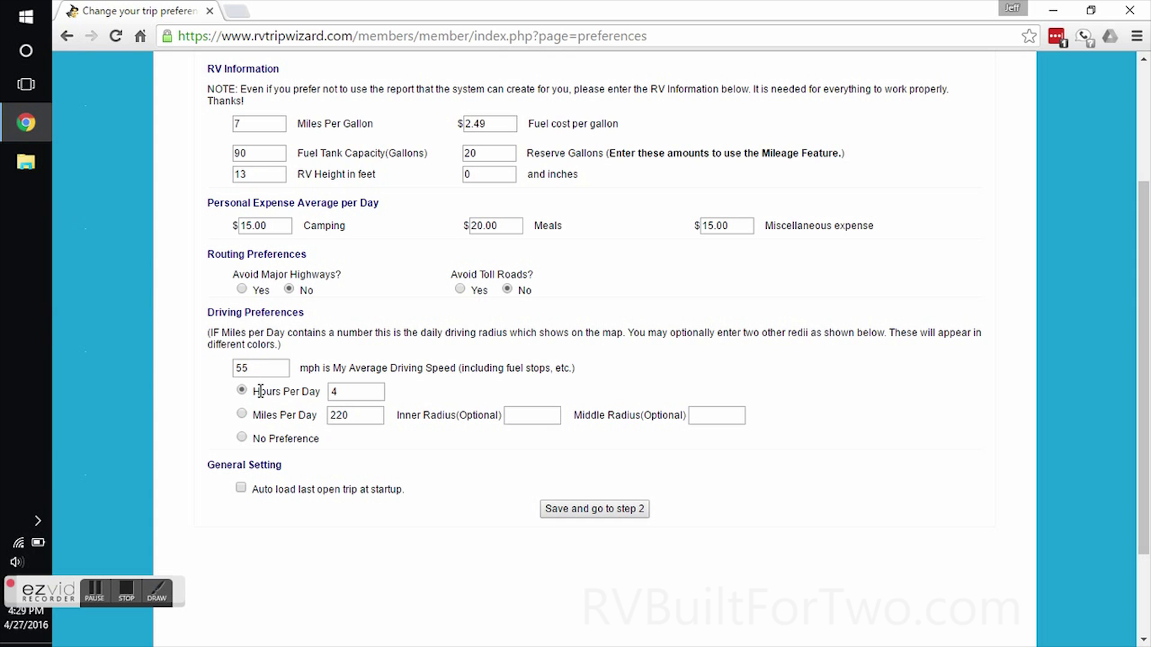
pyautogui.doubleClick(364, 392)
pyautogui.click(579, 509)
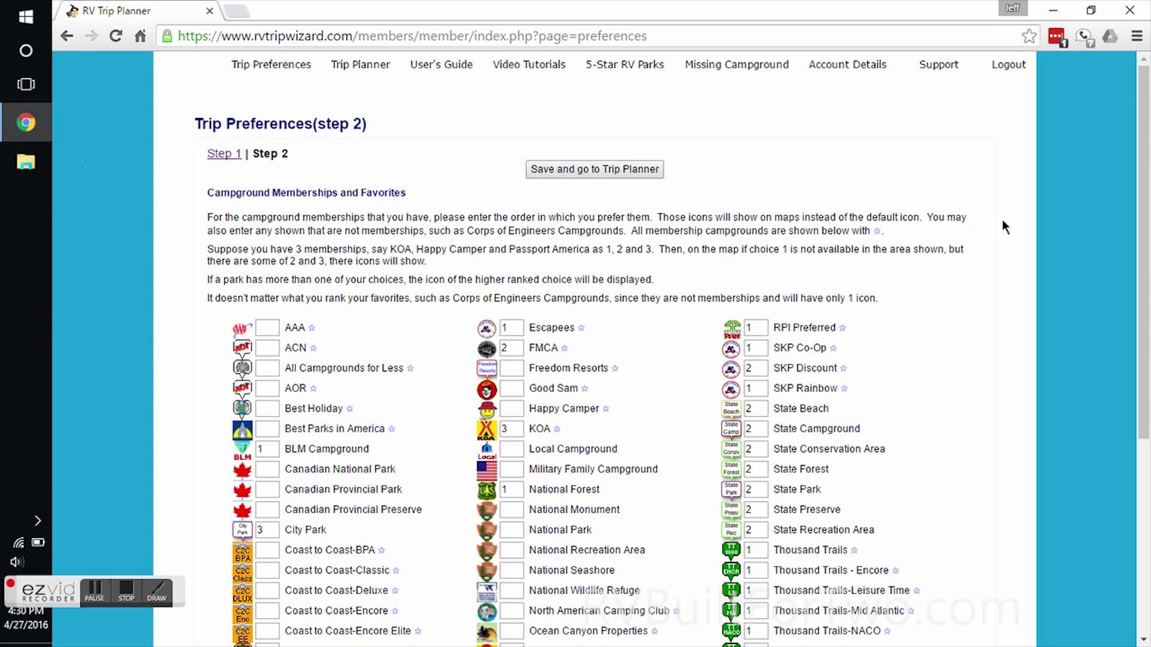
# Step: Review the campground membership rankings and the preferred-campgrounds option, and save them to continue to the trip planner
pyautogui.moveTo(1143, 261); pyautogui.dragTo(1146, 378)
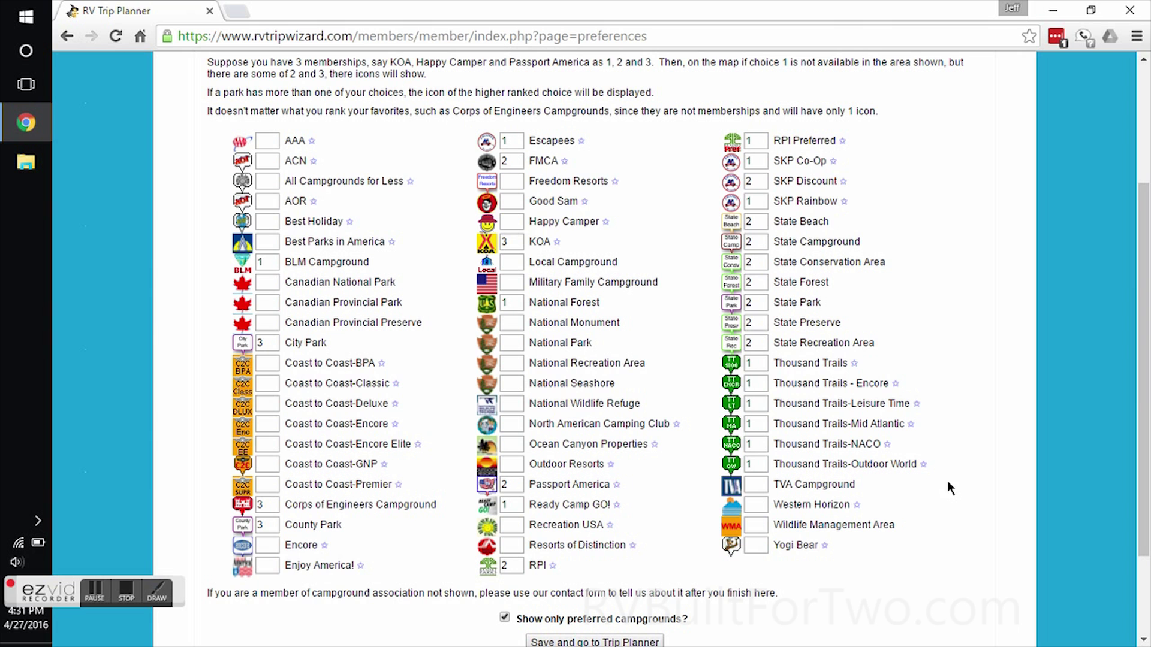
pyautogui.moveTo(1148, 400); pyautogui.dragTo(1146, 462)
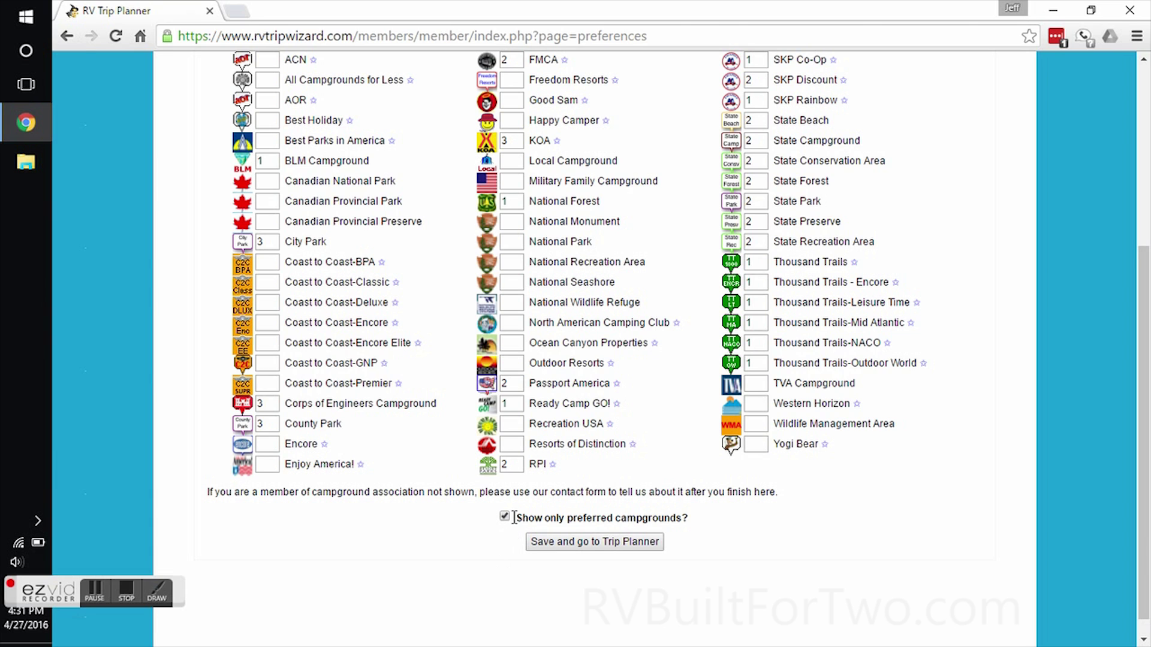
pyautogui.click(586, 537)
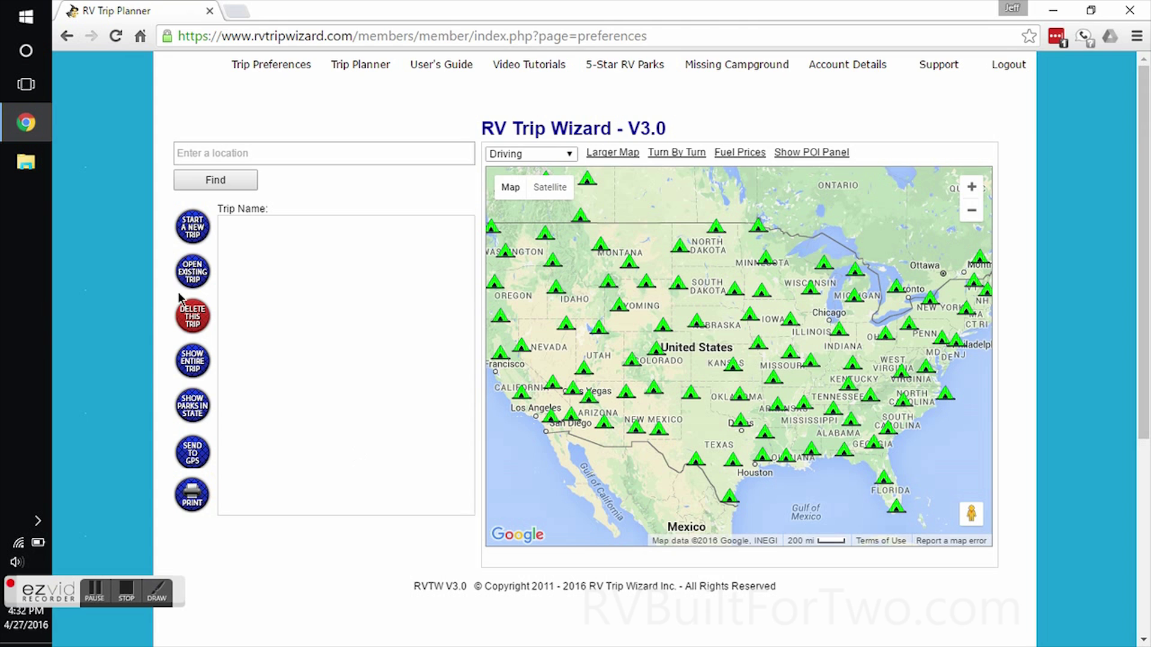
# Step: Start a new trip and name it "California to Florida Demo"
pyautogui.click(192, 228)
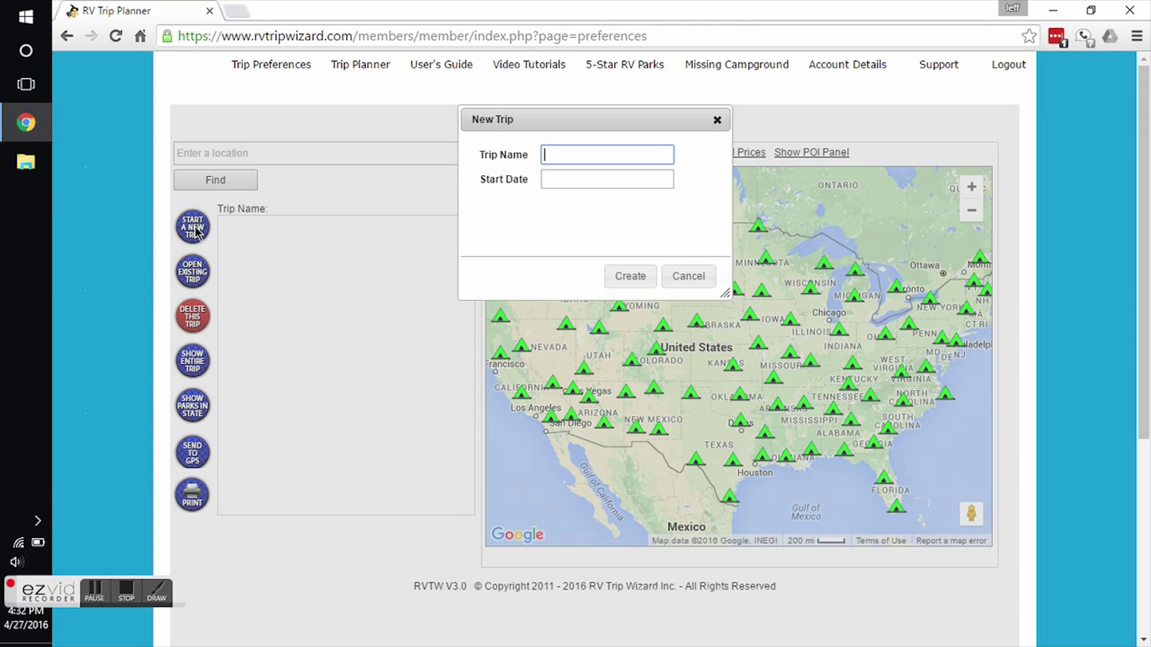
pyautogui.write('S')
pyautogui.press('BackSpace')
pyautogui.write('California to lor=\\')
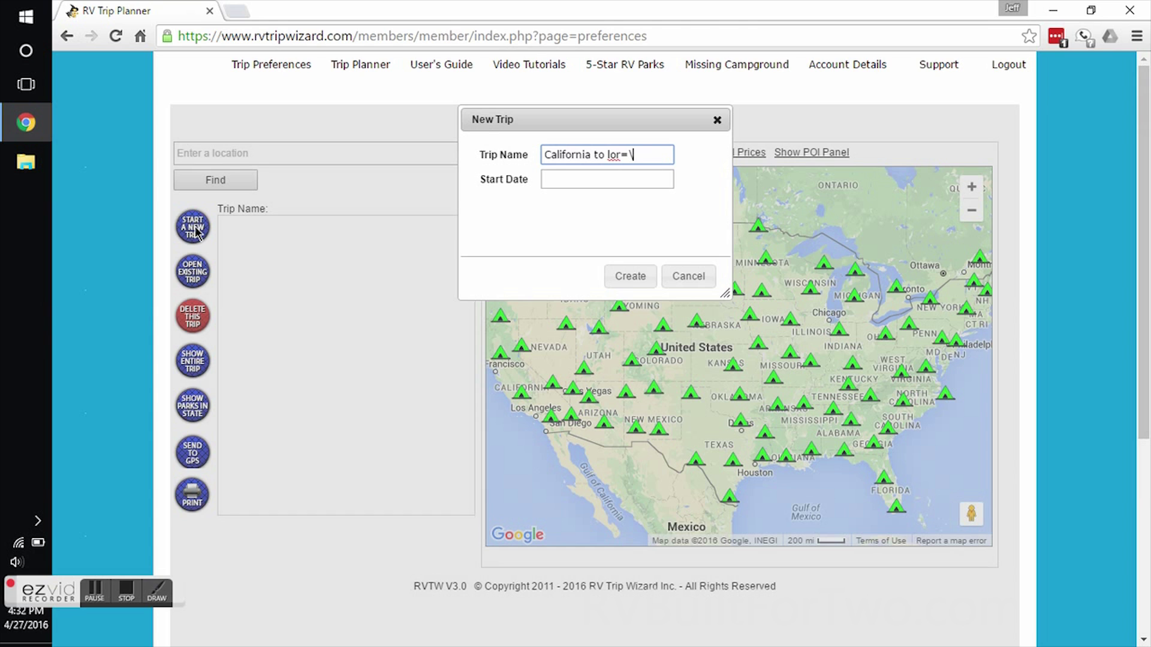
pyautogui.press('BackSpace')
pyautogui.press('BackSpace')
pyautogui.press('BackSpace')
pyautogui.press('BackSpace')
pyautogui.press('BackSpace')
pyautogui.write('Florida Demo')
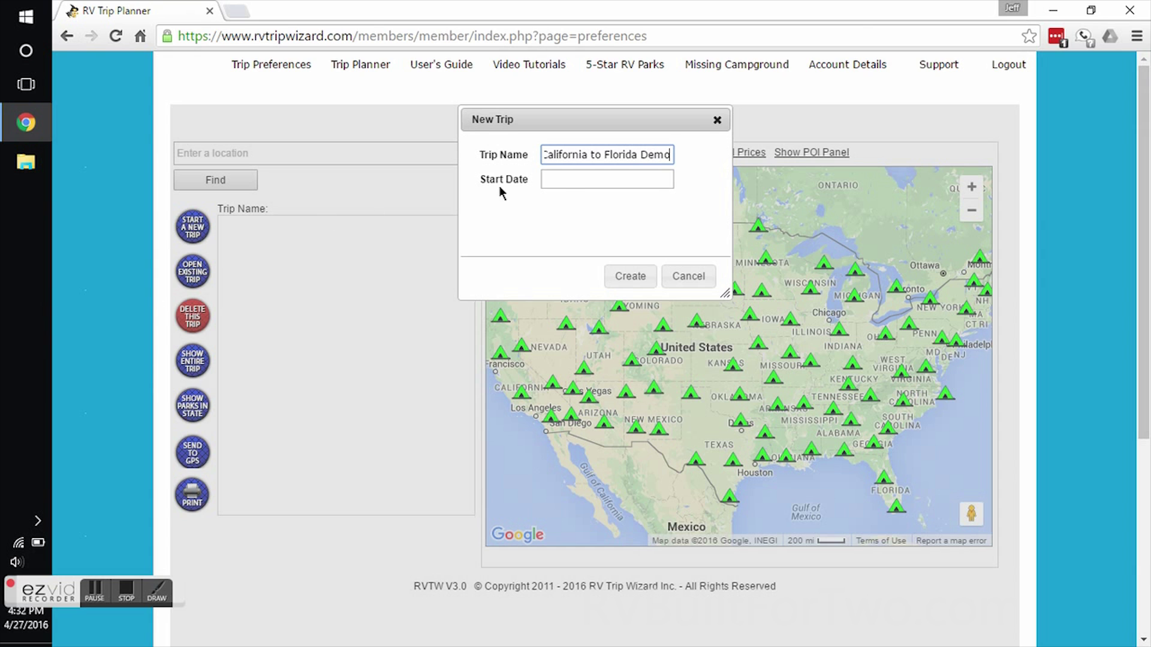
# Step: Set the trip's start date to 04/30/2016 and create the trip
pyautogui.click(569, 182)
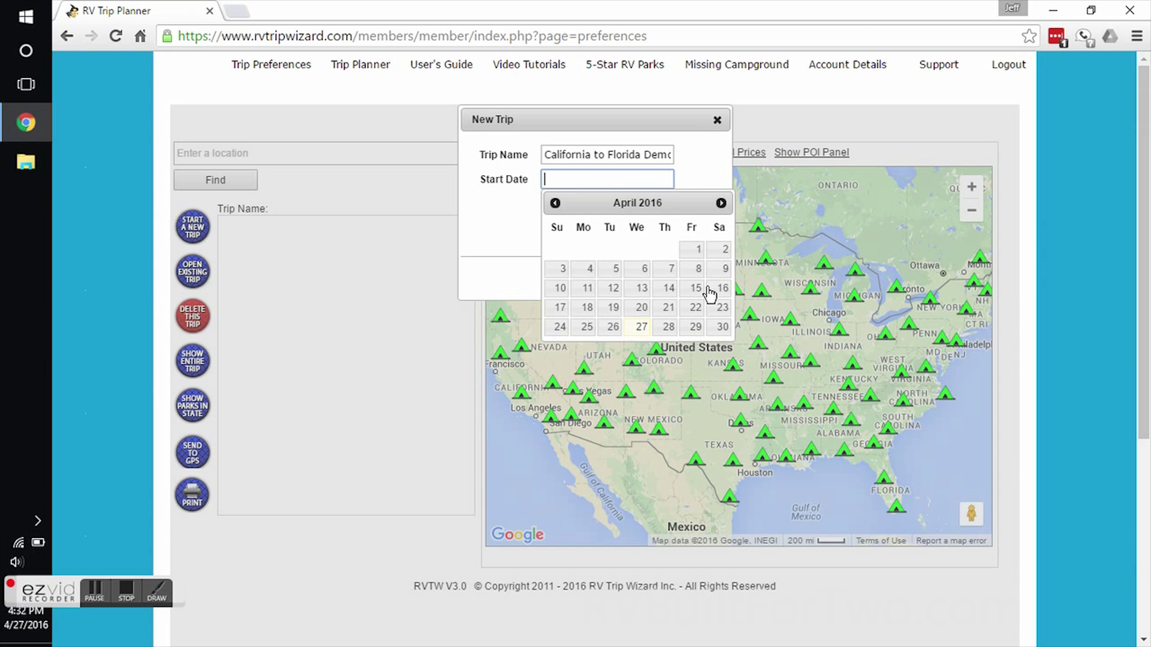
pyautogui.click(720, 330)
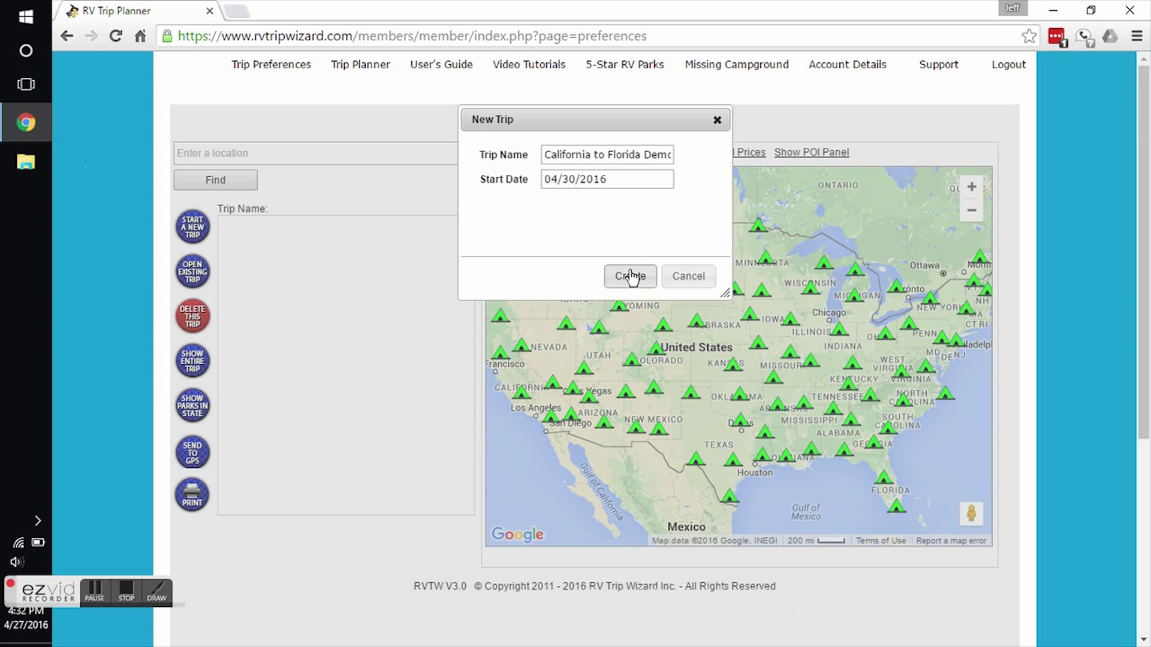
pyautogui.click(630, 277)
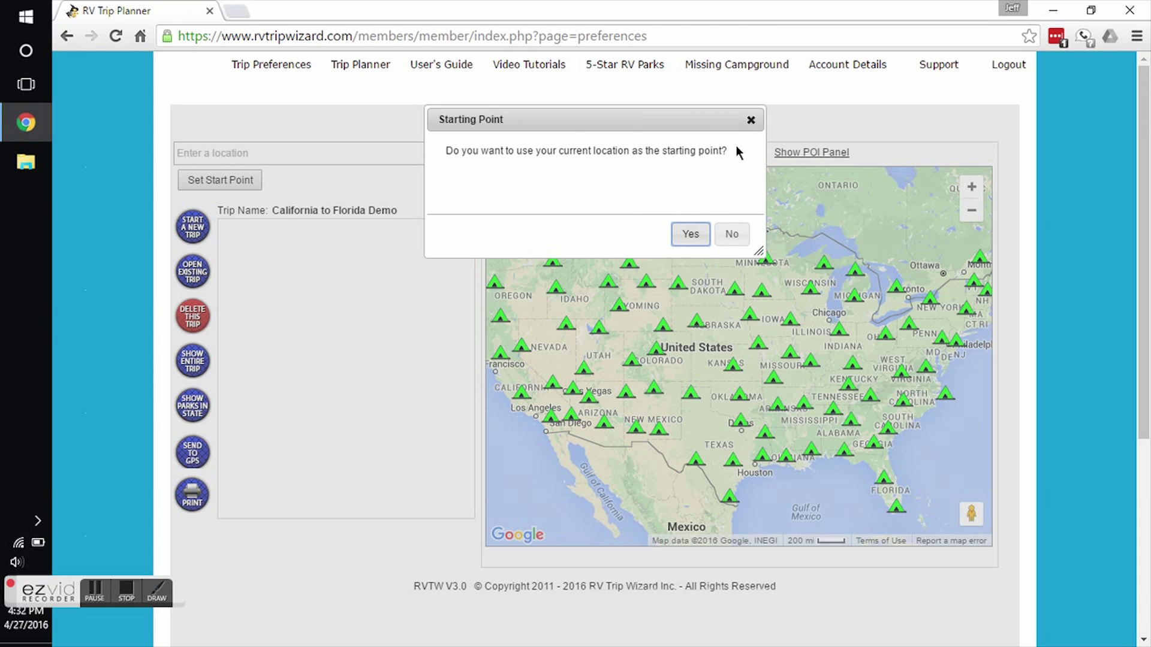
# Step: Decline the current location as starting point and set Sacramento, CA, United States as the start point instead
pyautogui.click(733, 236)
pyautogui.click(265, 155)
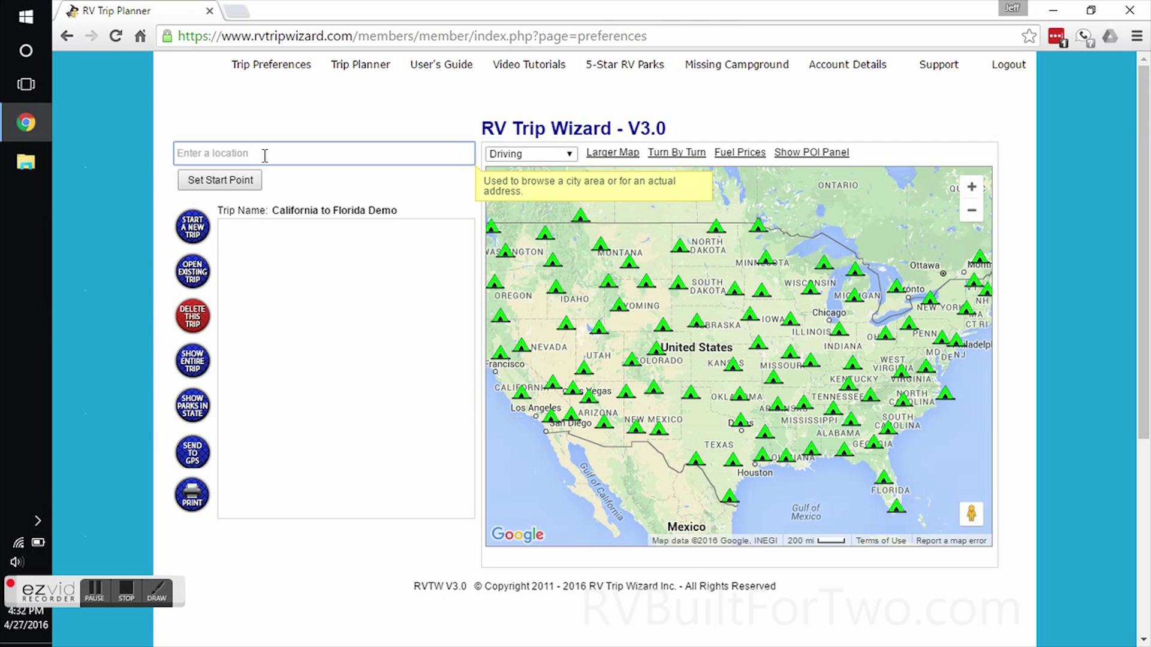
pyautogui.write('sacr')
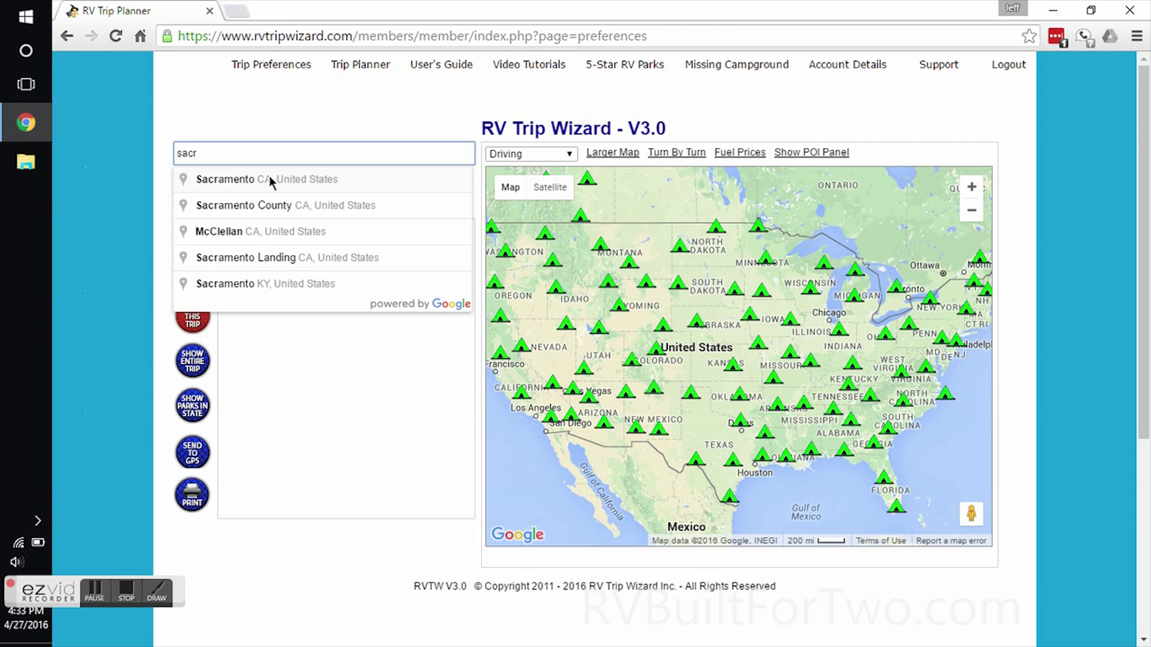
pyautogui.click(271, 180)
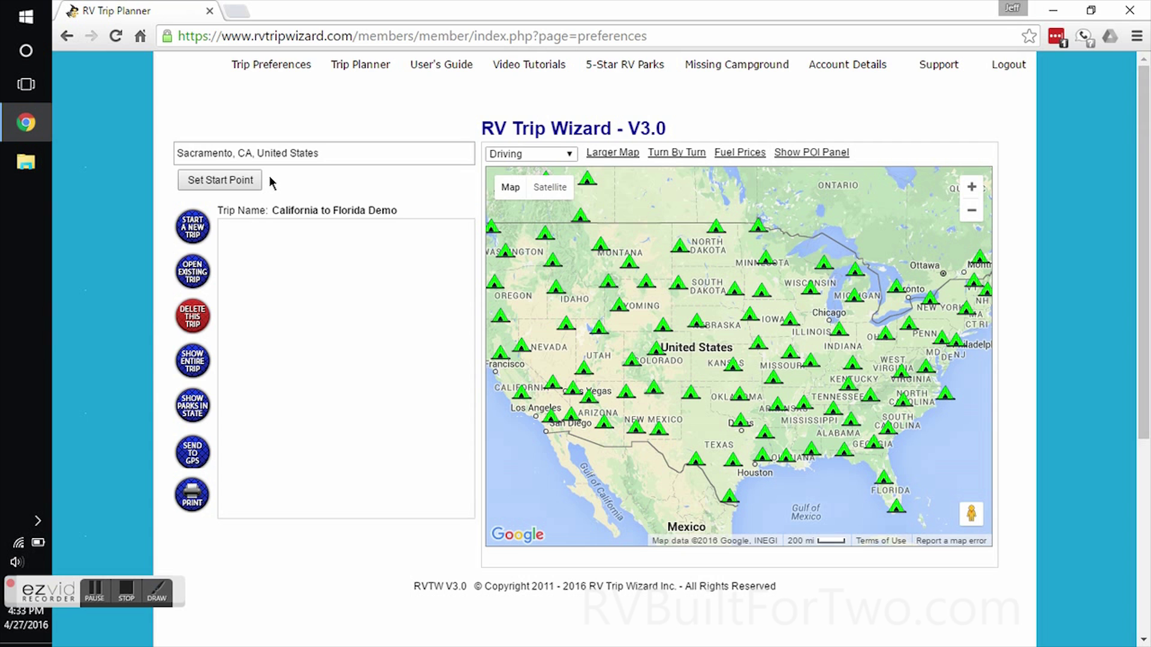
pyautogui.click(223, 180)
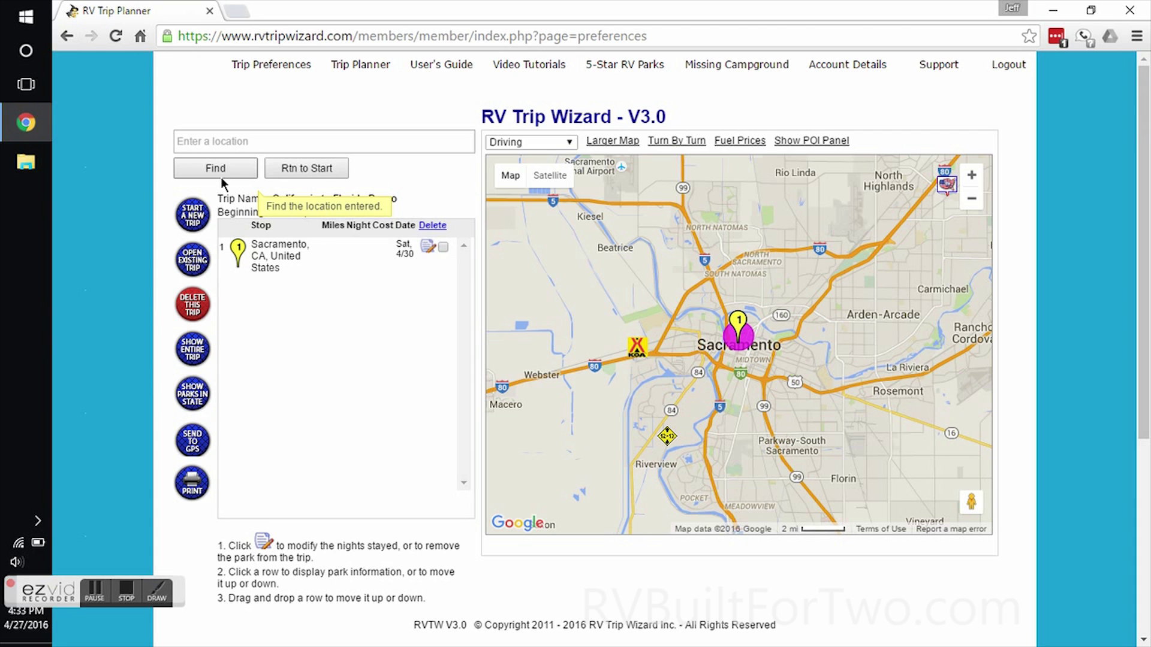
# Step: Find Tampa, FL, United States and add it to the end of the trip
pyautogui.click(269, 134)
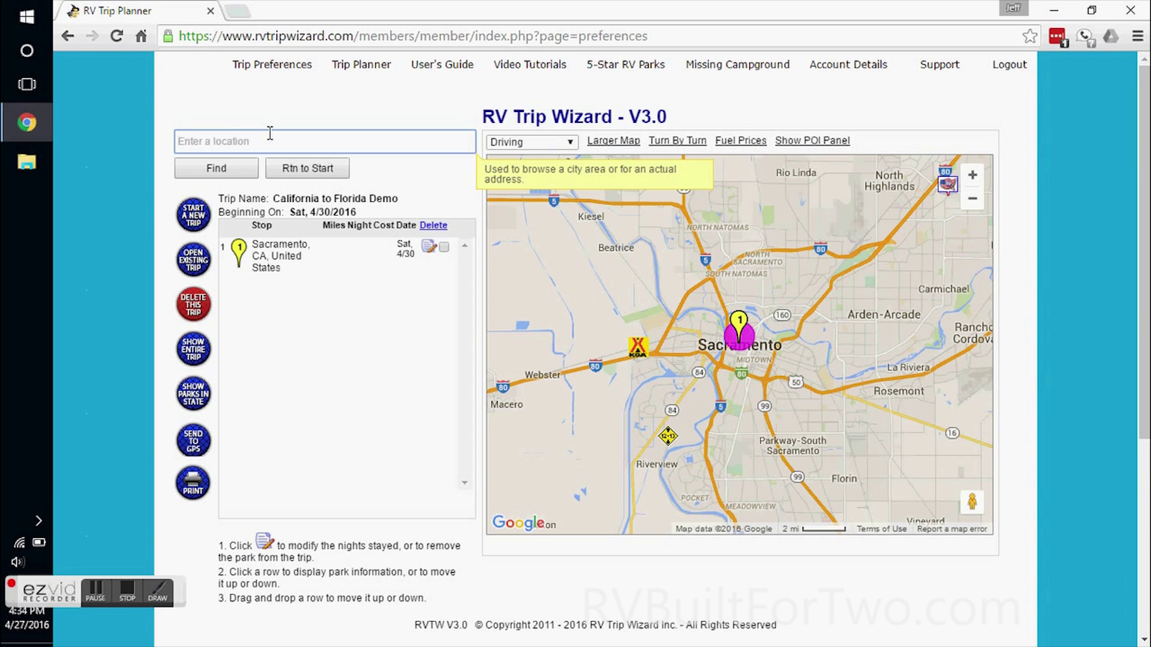
pyautogui.write('T')
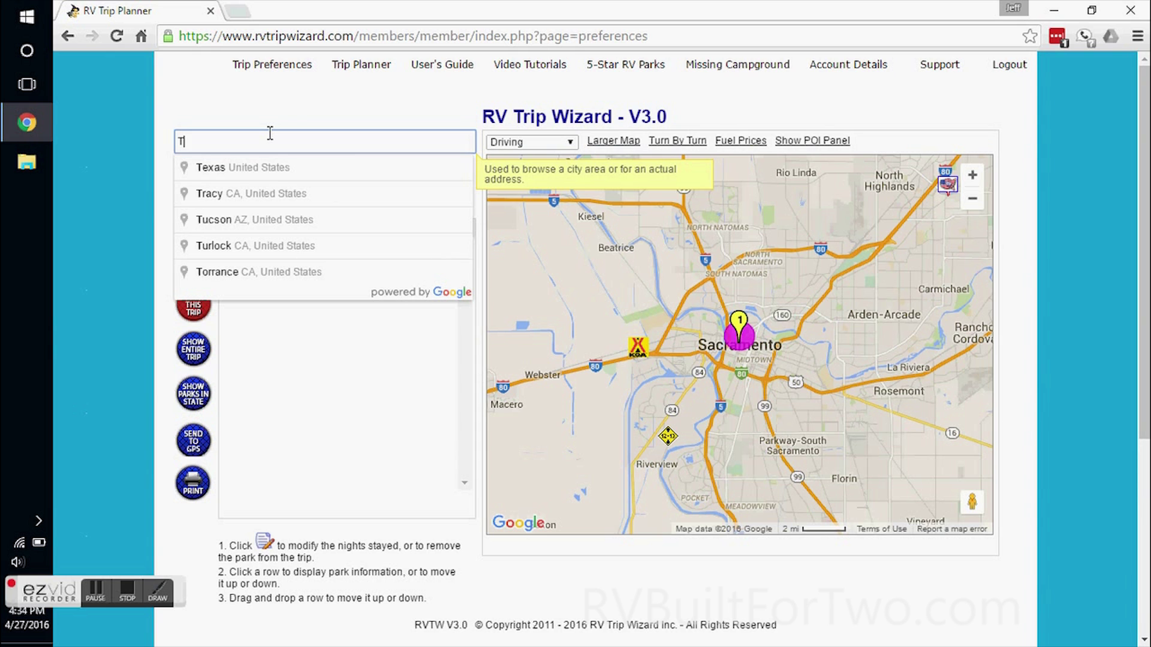
pyautogui.write('s')
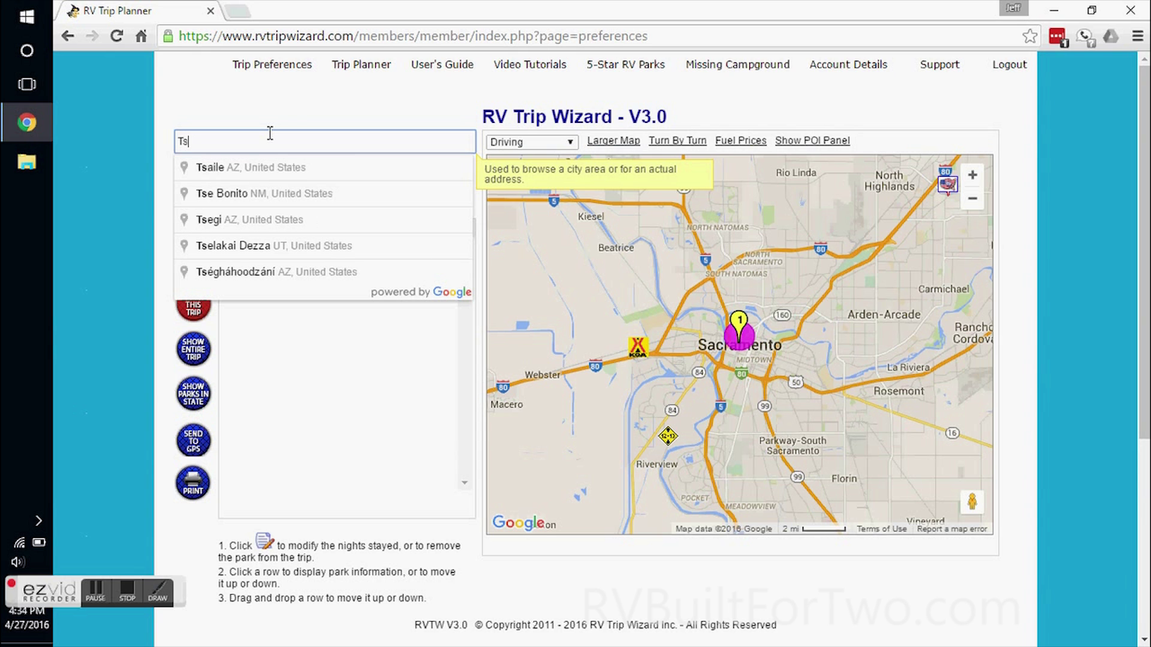
pyautogui.press('BackSpace')
pyautogui.write('amp')
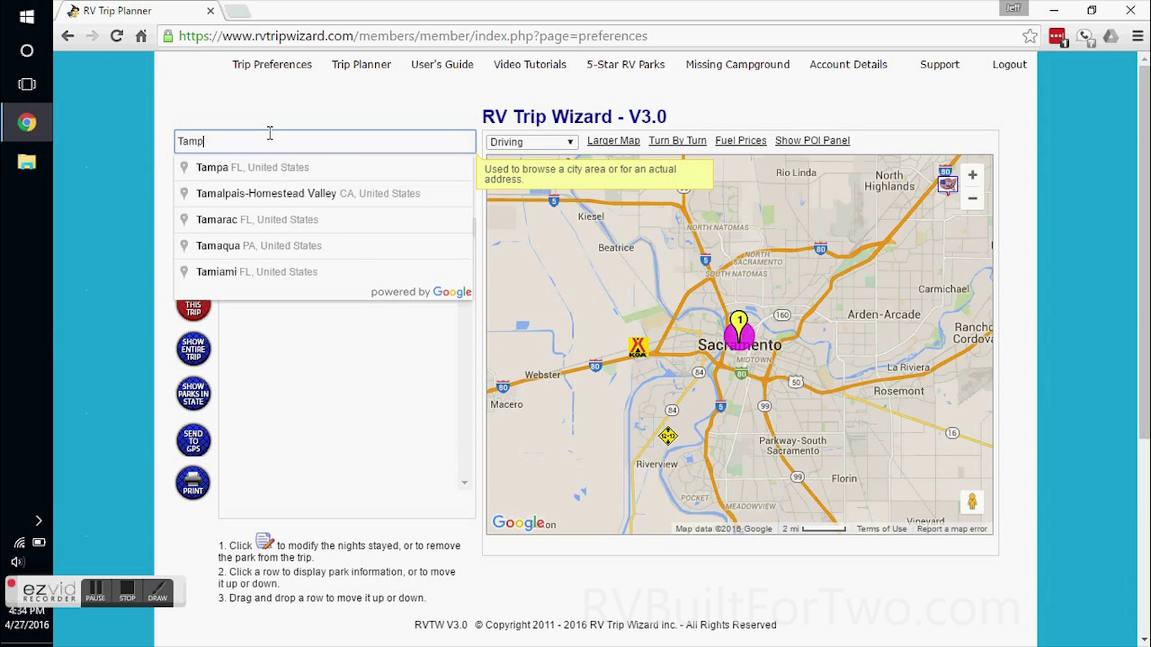
pyautogui.write('a,')
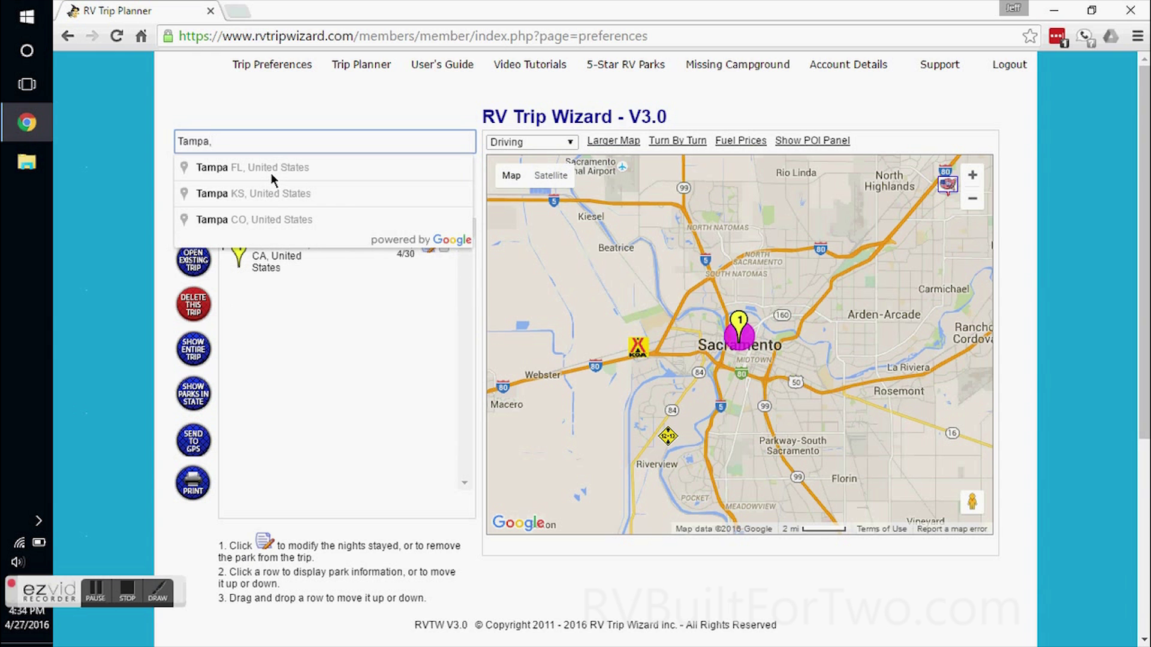
pyautogui.click(271, 174)
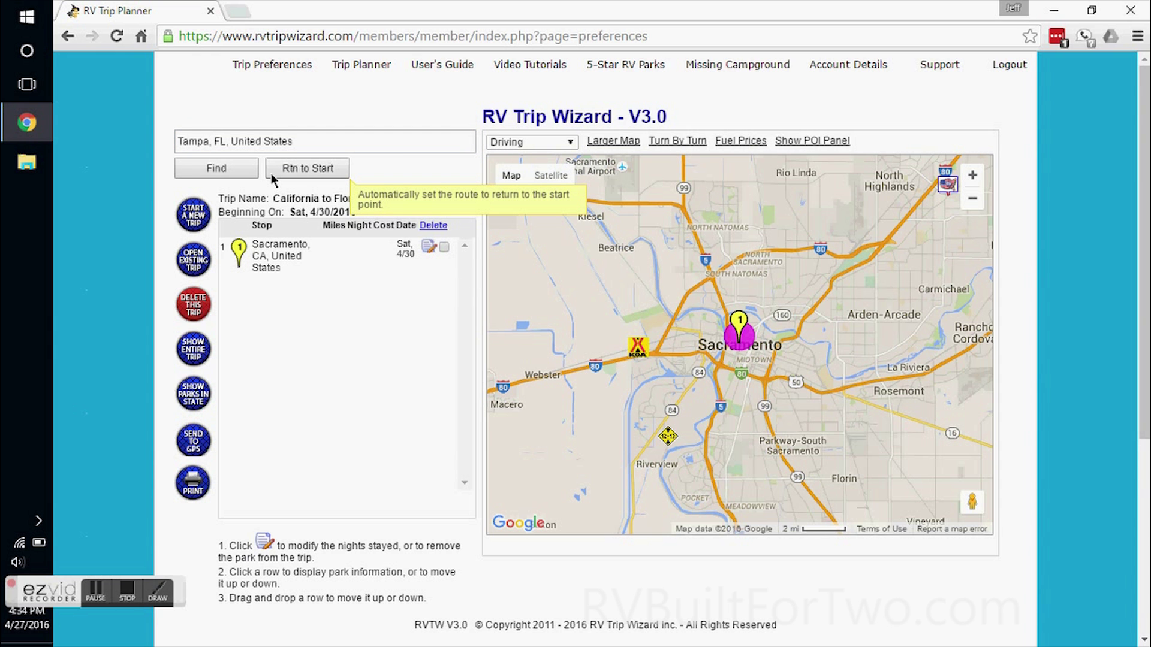
pyautogui.click(226, 164)
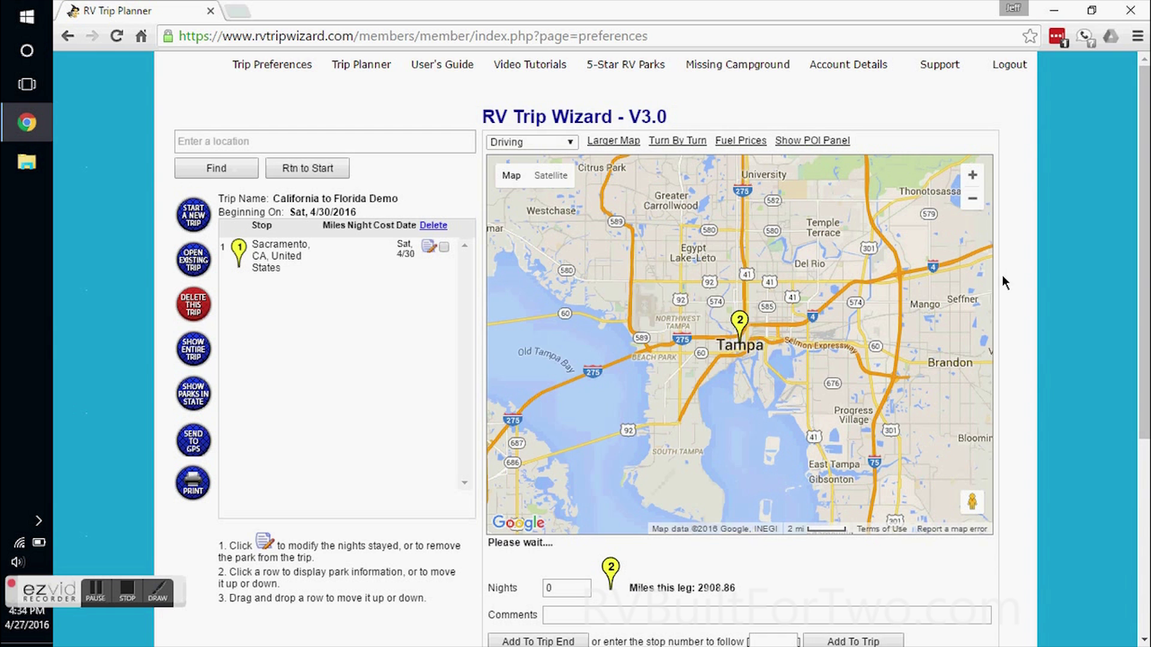
pyautogui.moveTo(1145, 303); pyautogui.dragTo(1147, 433)
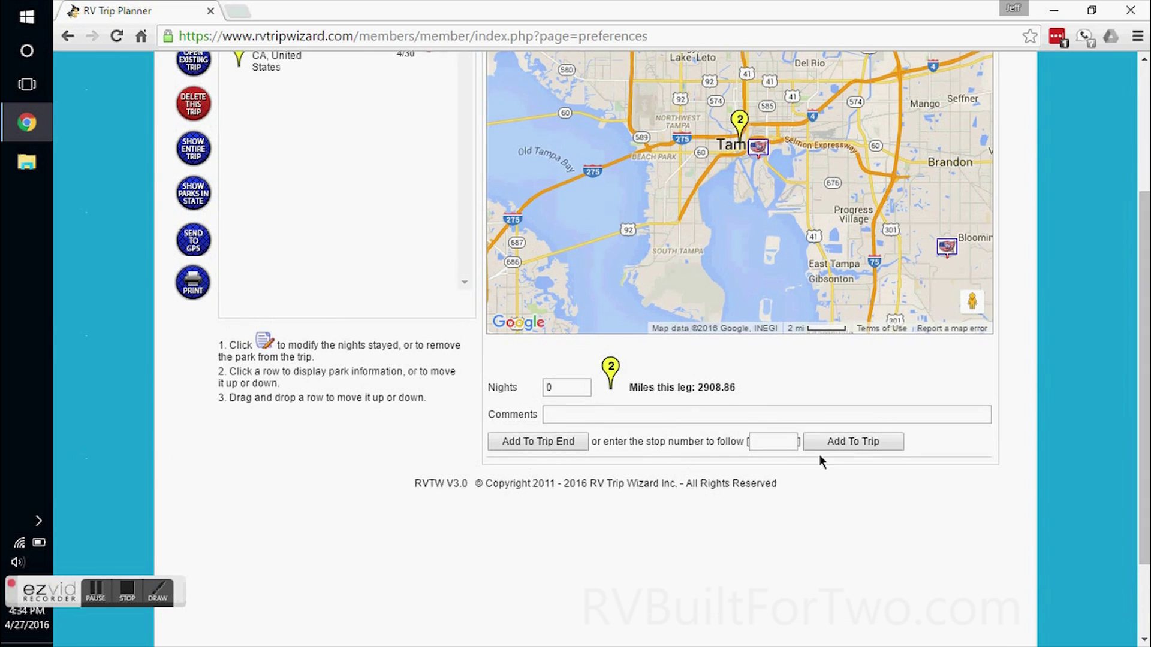
pyautogui.click(544, 444)
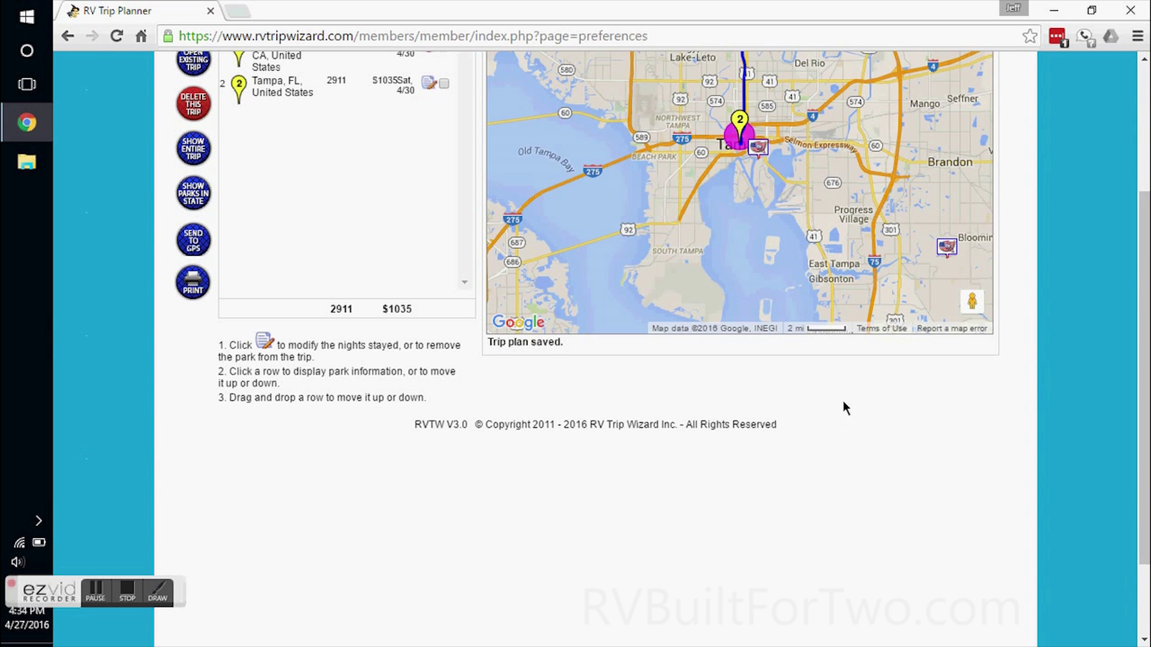
# Step: View the entire route from Sacramento to Tampa on the map
pyautogui.moveTo(1145, 316); pyautogui.dragTo(1145, 226)
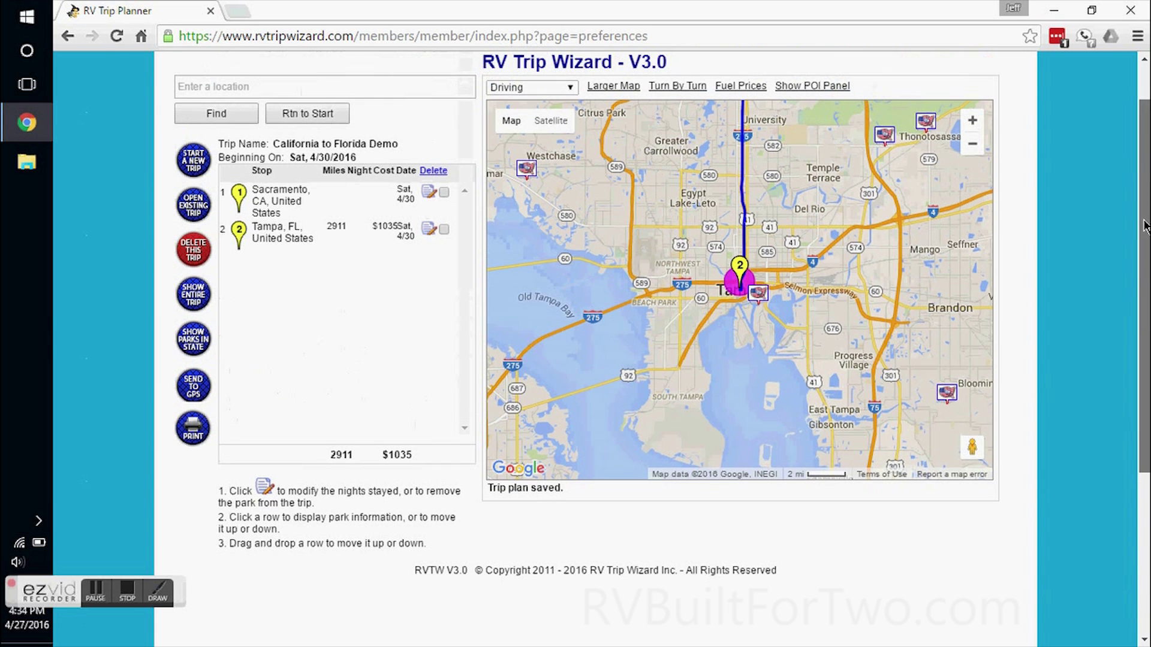
pyautogui.click(971, 149)
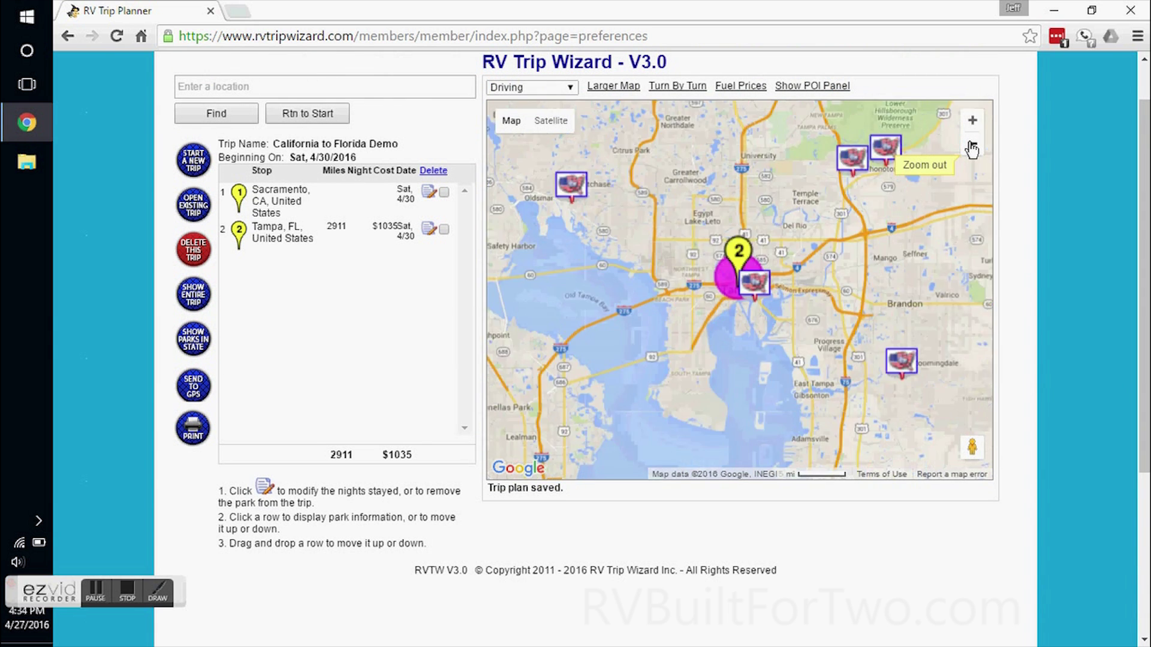
pyautogui.click(972, 148)
pyautogui.click(972, 149)
pyautogui.click(972, 148)
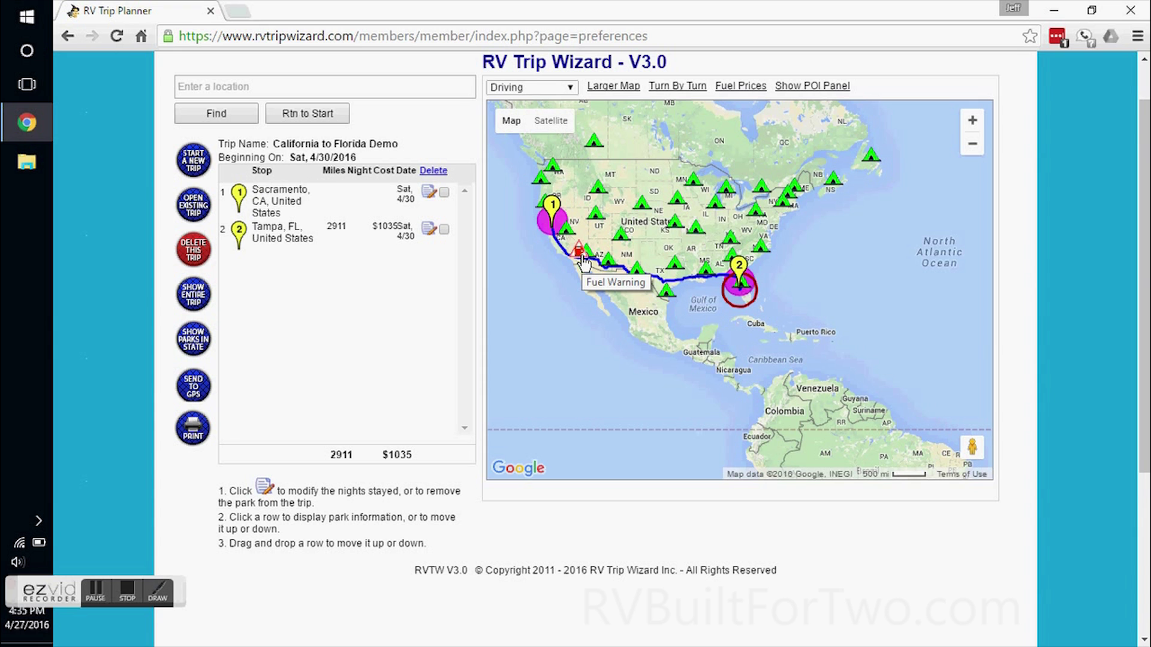
# Step: Locate the Sacramento stop on the map and examine its driving radius, the surrounding campgrounds and the route toward Bakersfield
pyautogui.click(261, 217)
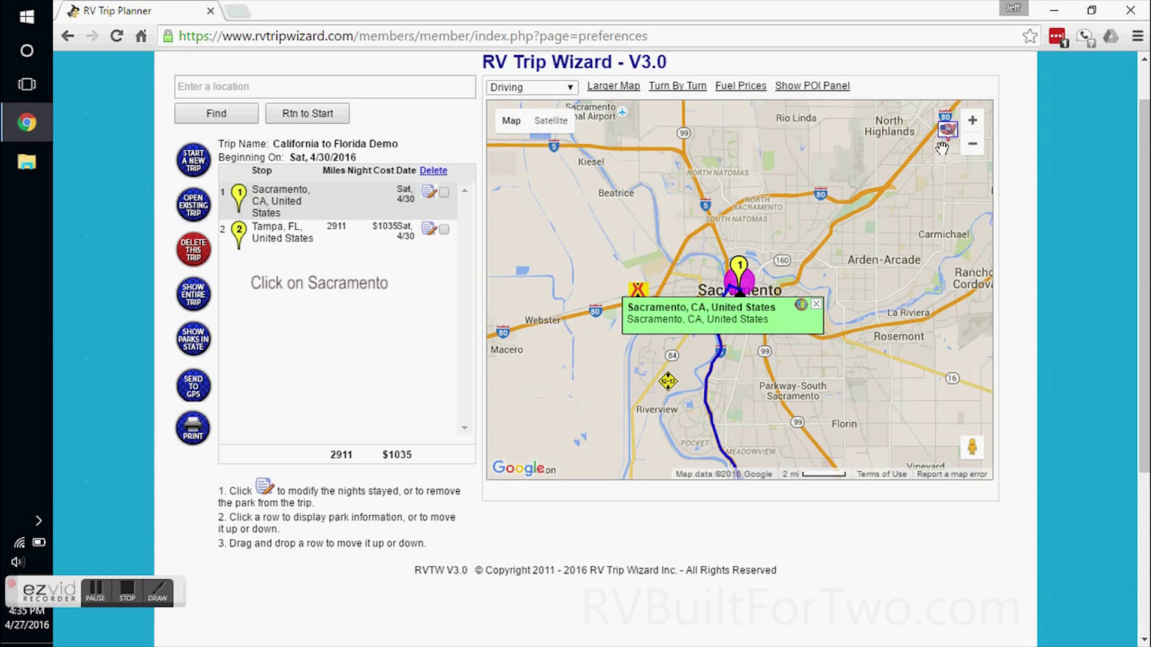
pyautogui.click(972, 147)
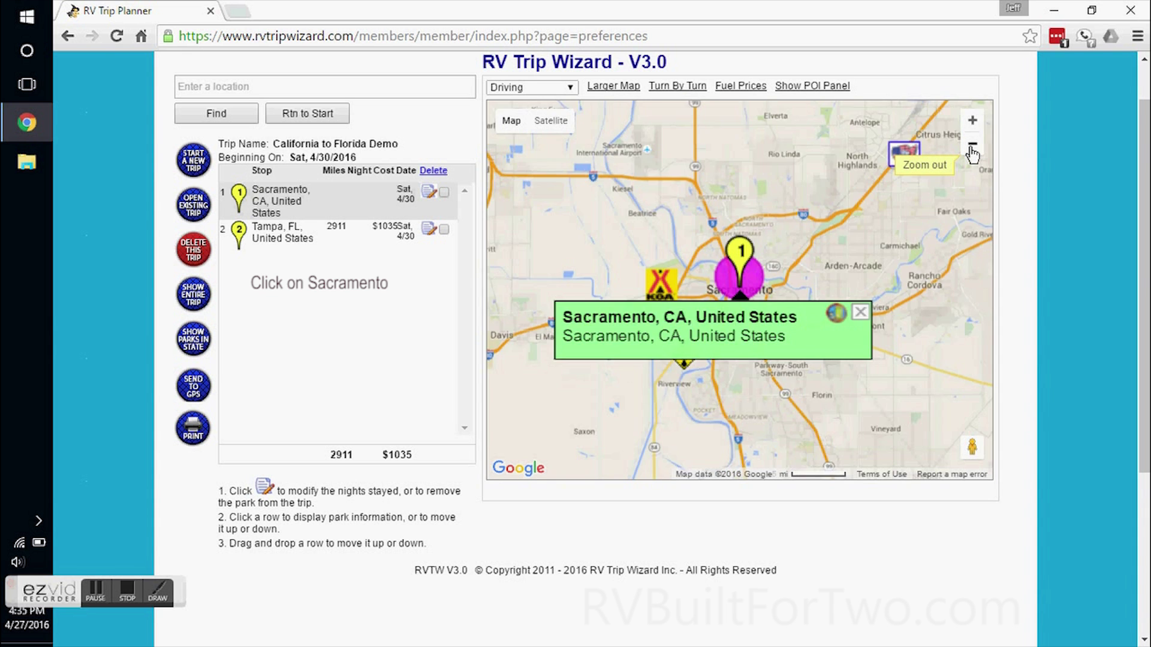
pyautogui.click(972, 147)
pyautogui.click(972, 147)
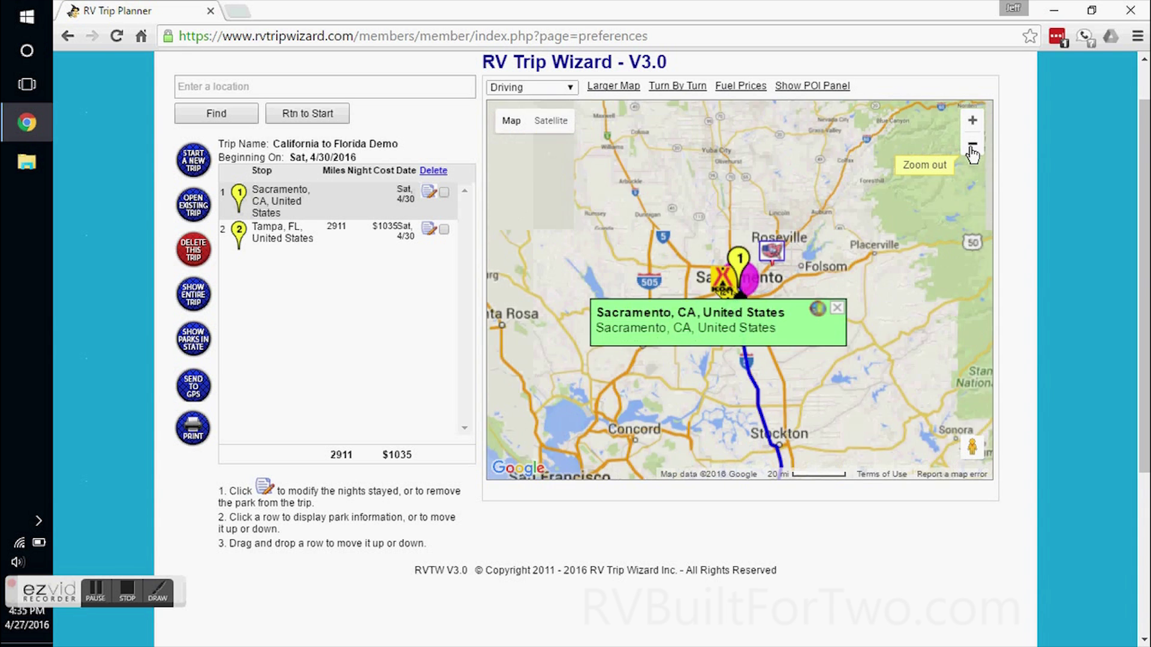
pyautogui.click(972, 147)
pyautogui.click(972, 146)
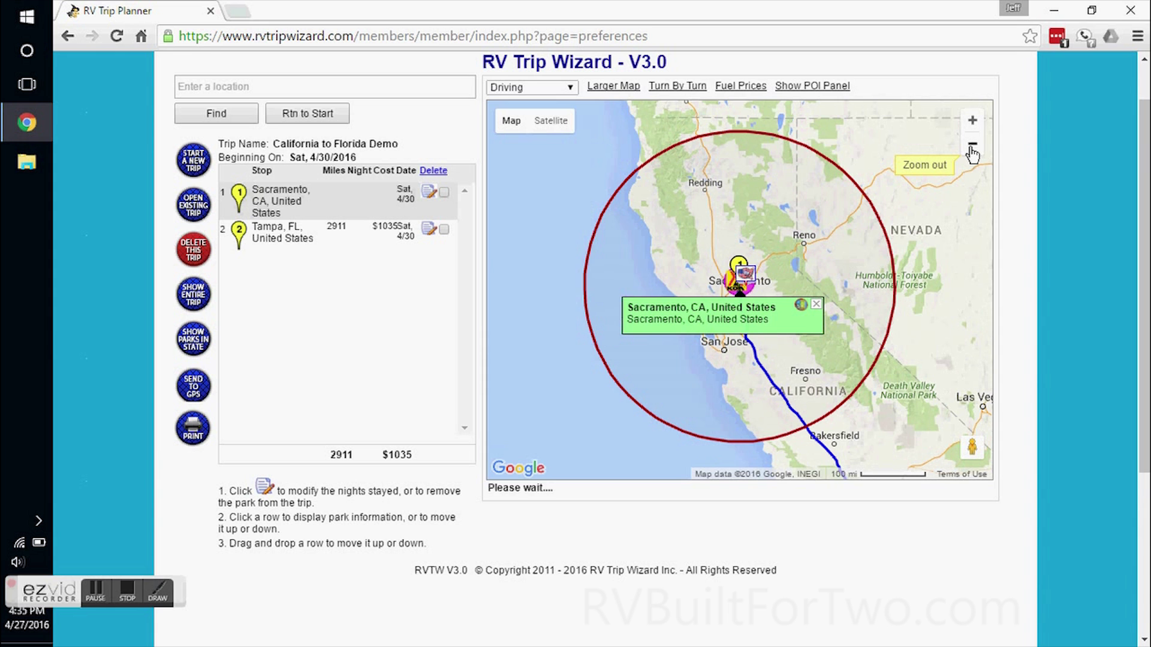
pyautogui.moveTo(955, 290); pyautogui.dragTo(870, 285)
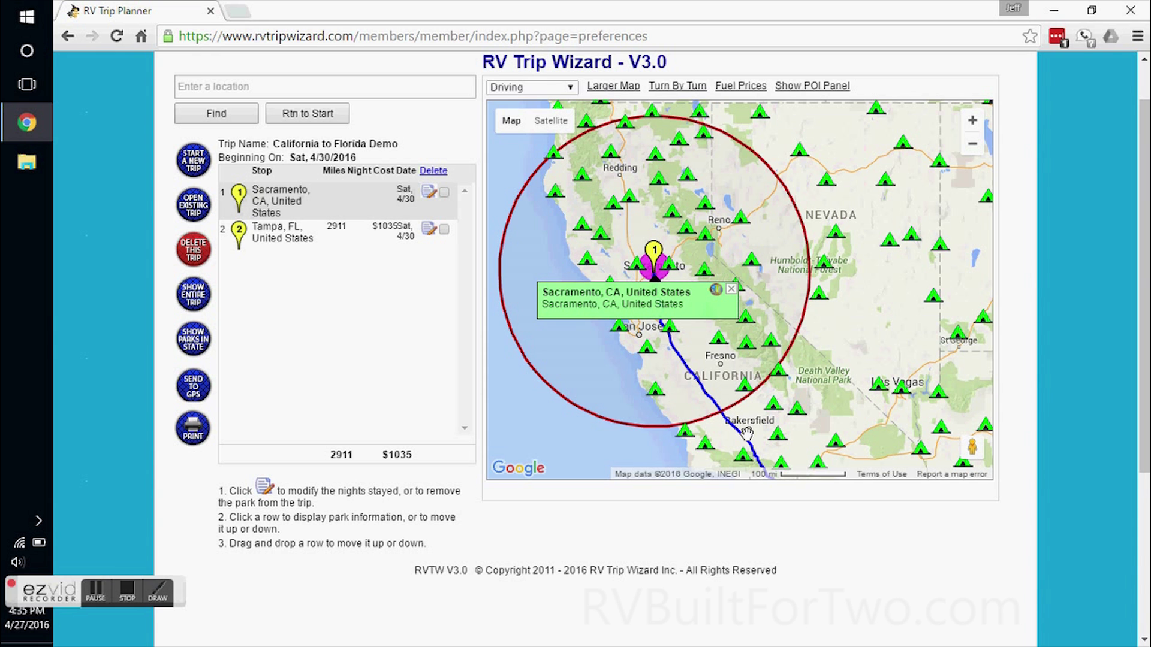
# Step: Examine the details of Desert Palms Mobile Home & RV Park, Rosedale Village RV Park and Breckenridge campground near Bakersfield
pyautogui.moveTo(754, 423); pyautogui.dragTo(686, 309)
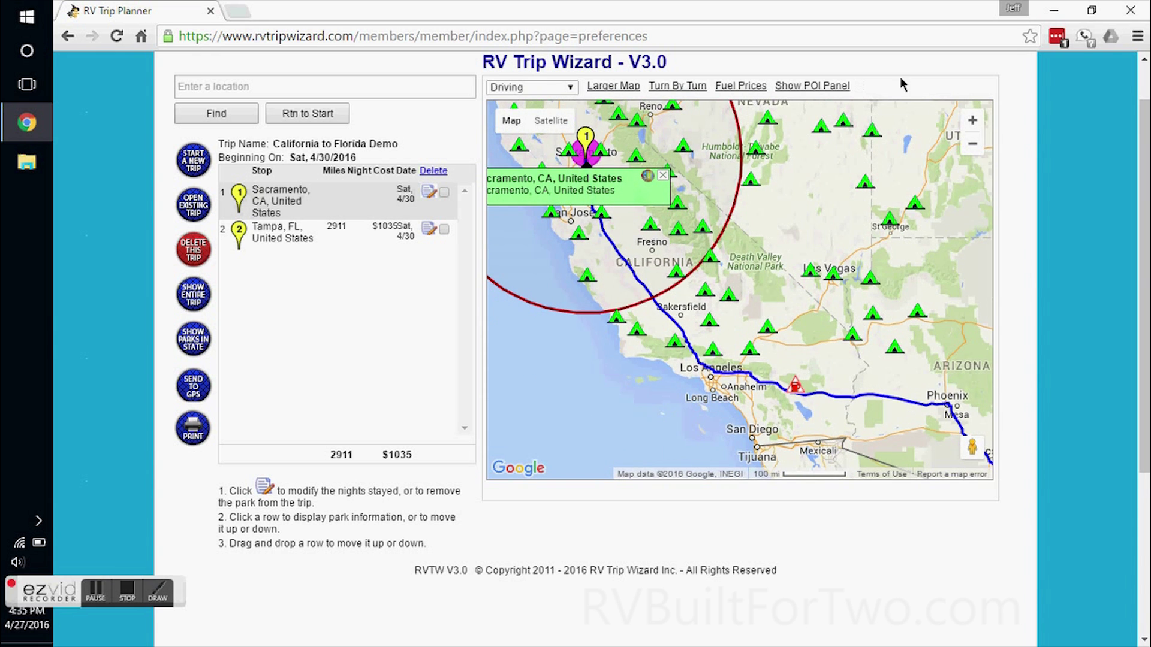
pyautogui.click(973, 120)
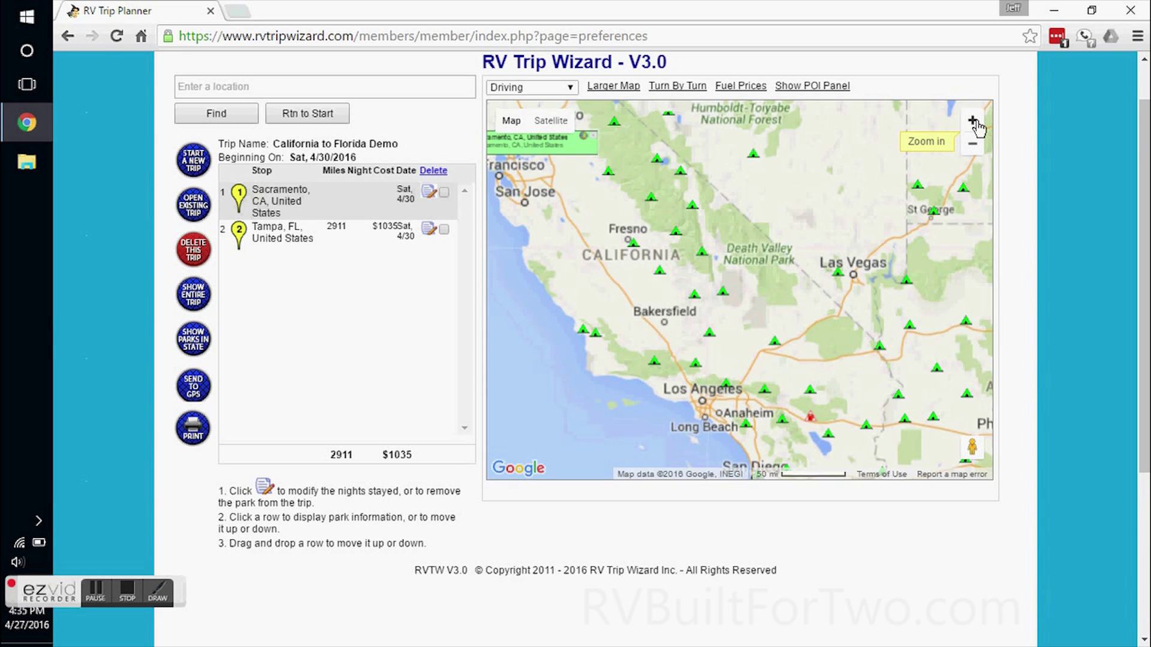
pyautogui.click(973, 120)
pyautogui.click(973, 120)
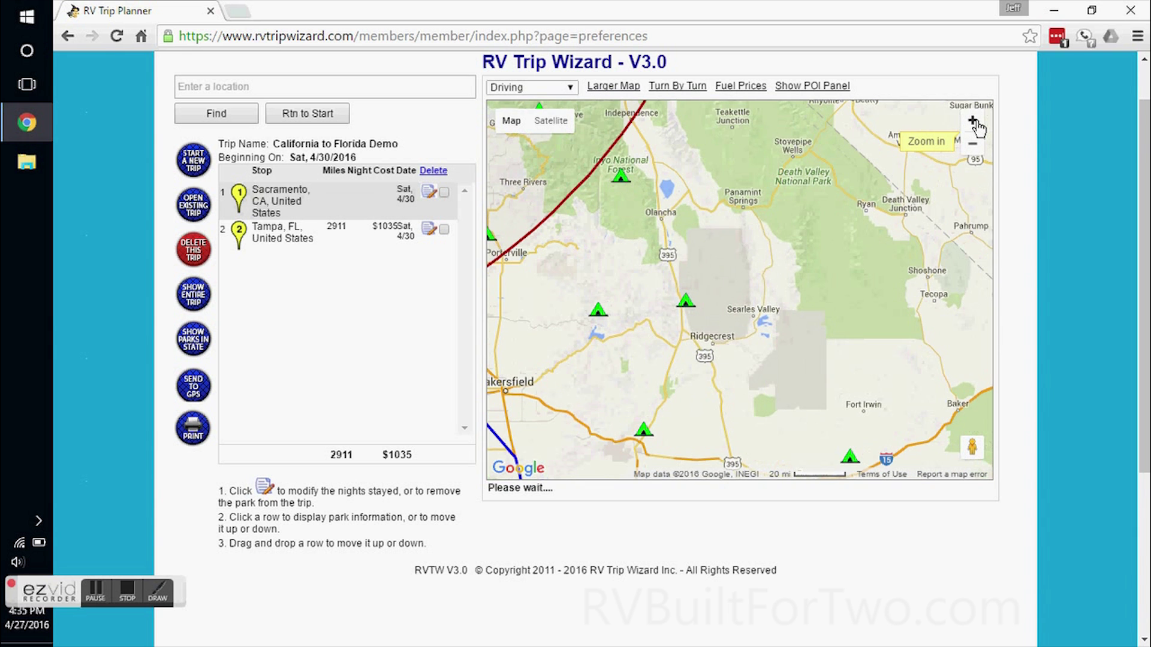
pyautogui.moveTo(543, 355); pyautogui.dragTo(731, 279)
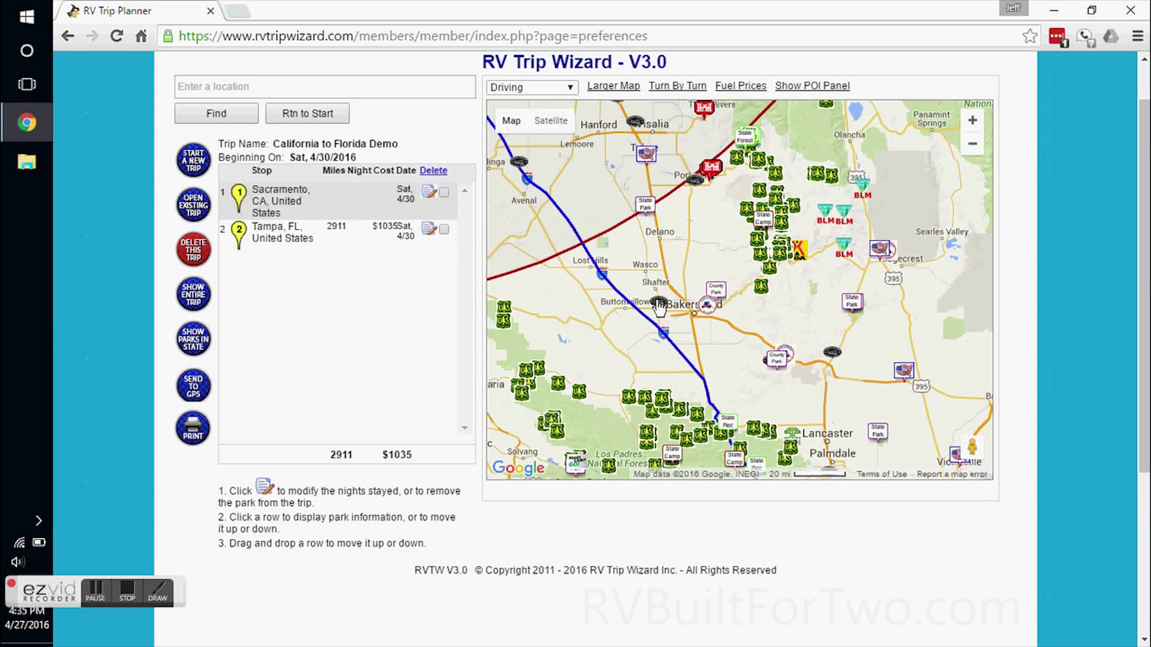
pyautogui.click(706, 306)
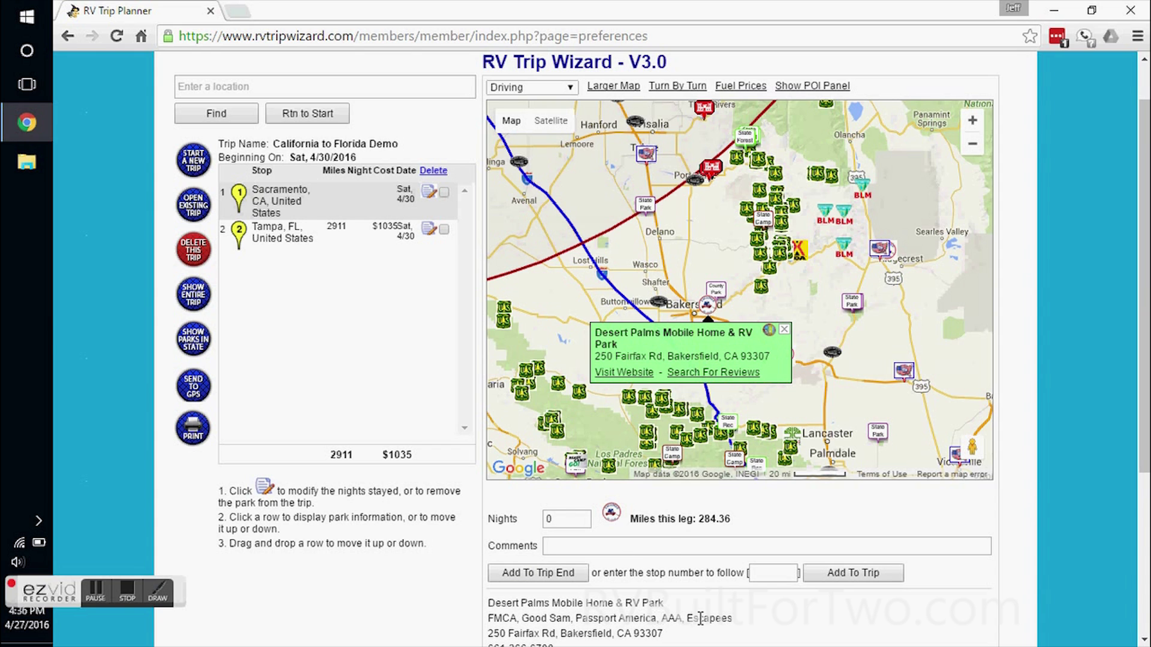
pyautogui.click(662, 308)
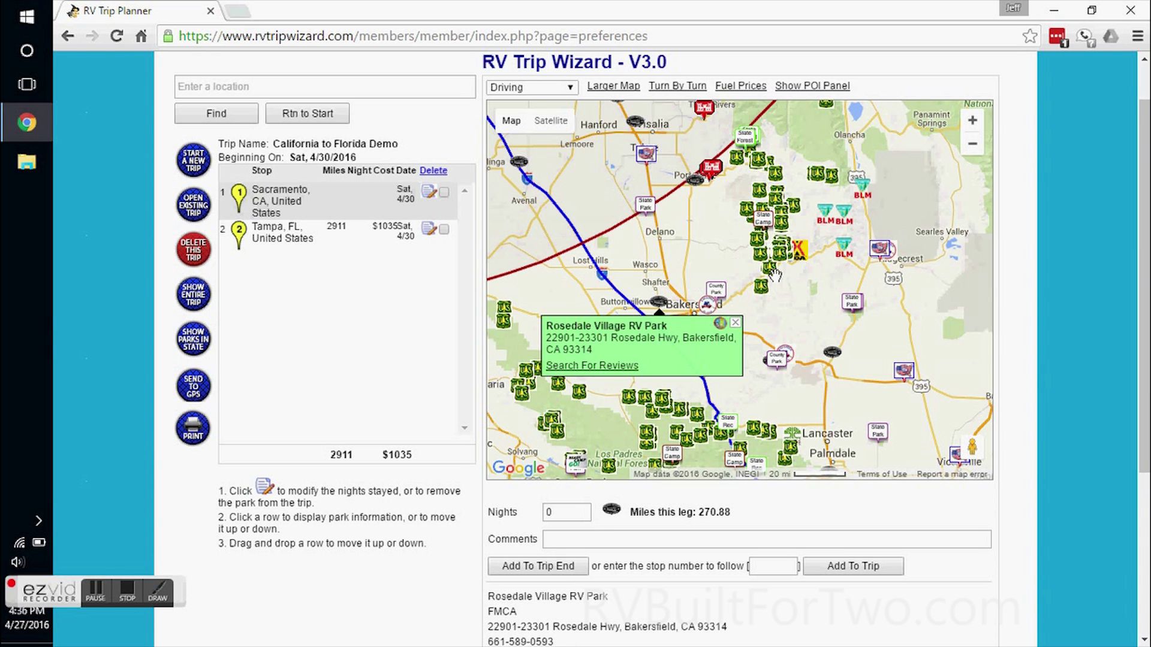
pyautogui.moveTo(1139, 360); pyautogui.dragTo(1145, 441)
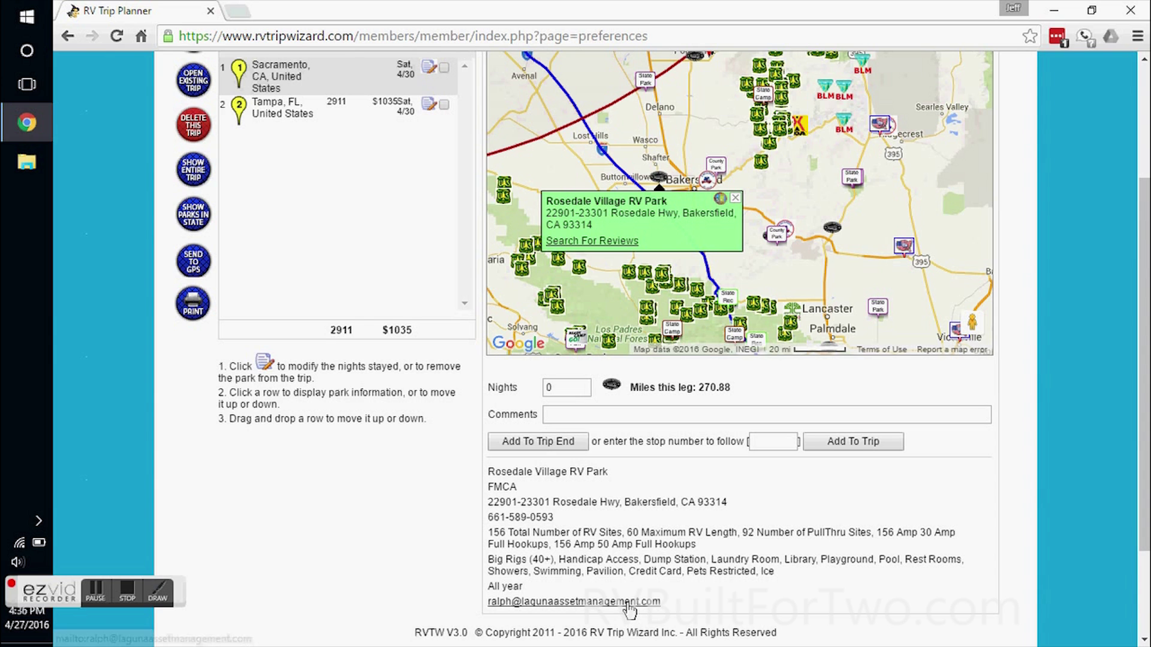
pyautogui.click(760, 163)
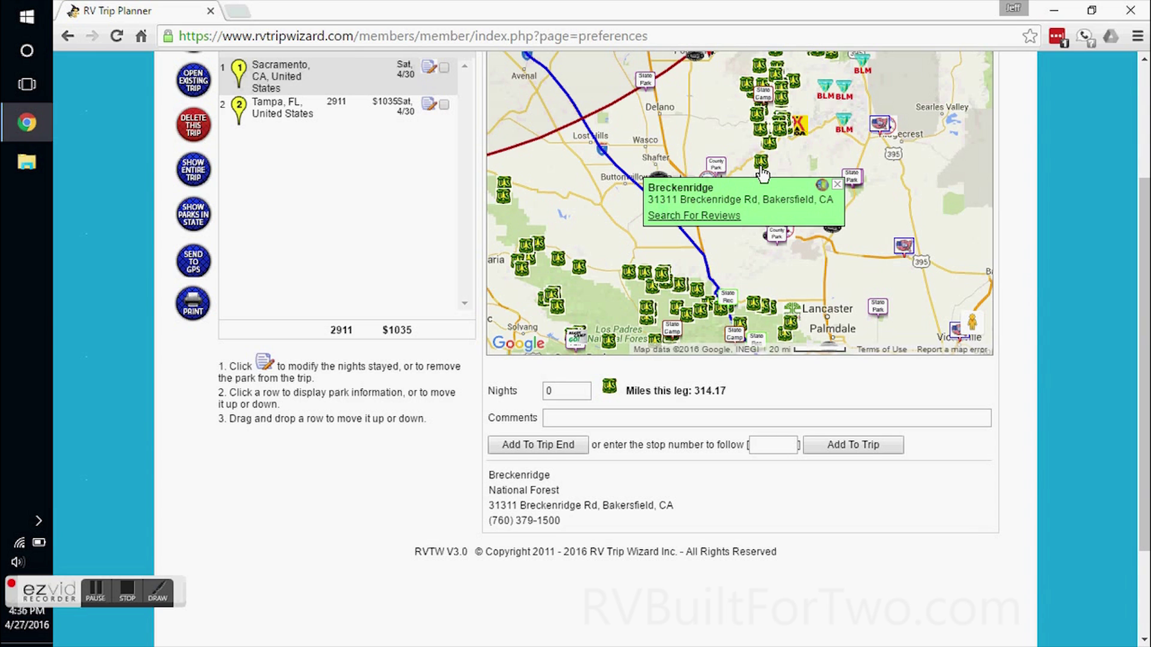
pyautogui.click(838, 185)
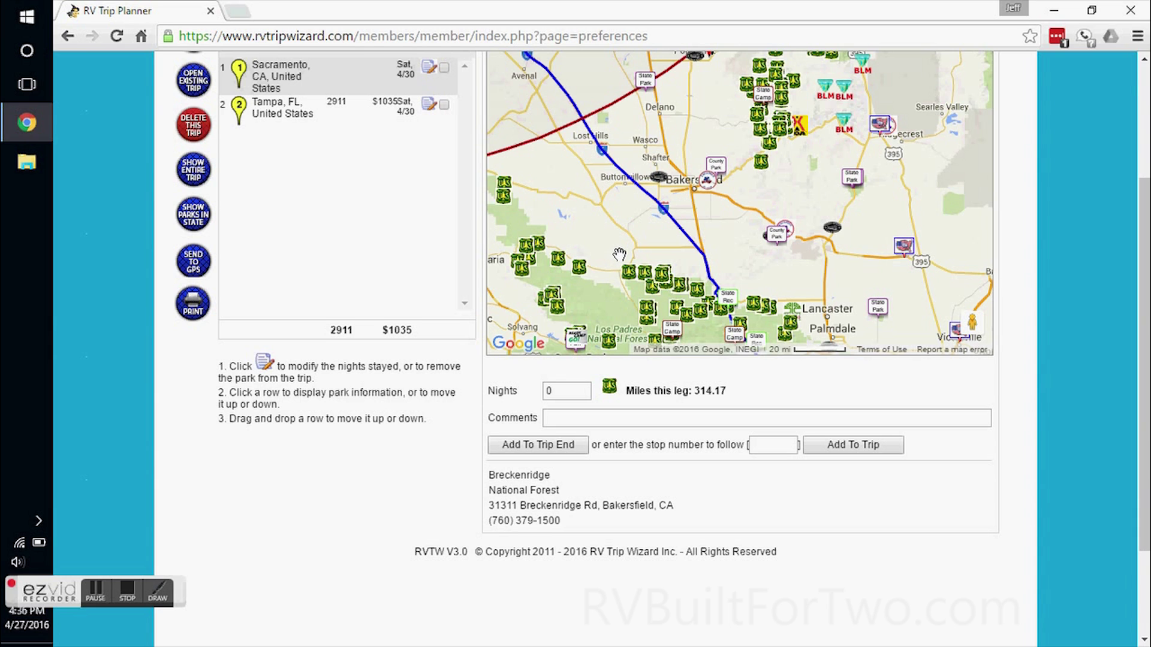
# Step: Add Rosedale Village RV Park to the trip for 1 night, inserted after stop number 1
pyautogui.click(658, 182)
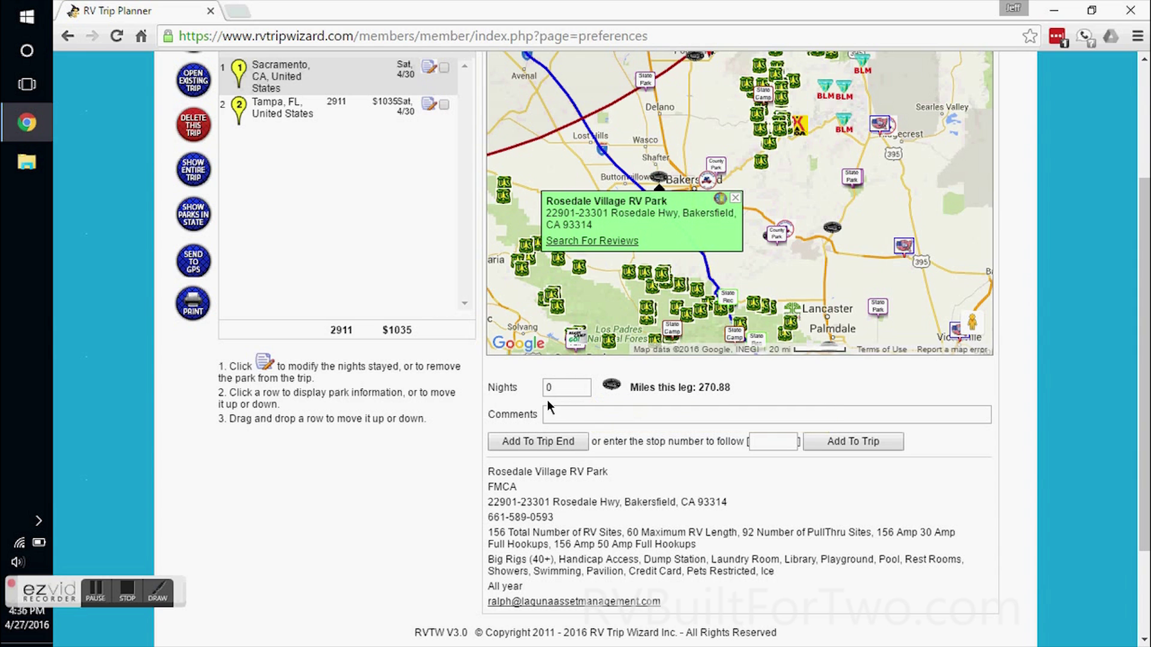
pyautogui.click(569, 384)
pyautogui.write('1')
pyautogui.click(769, 444)
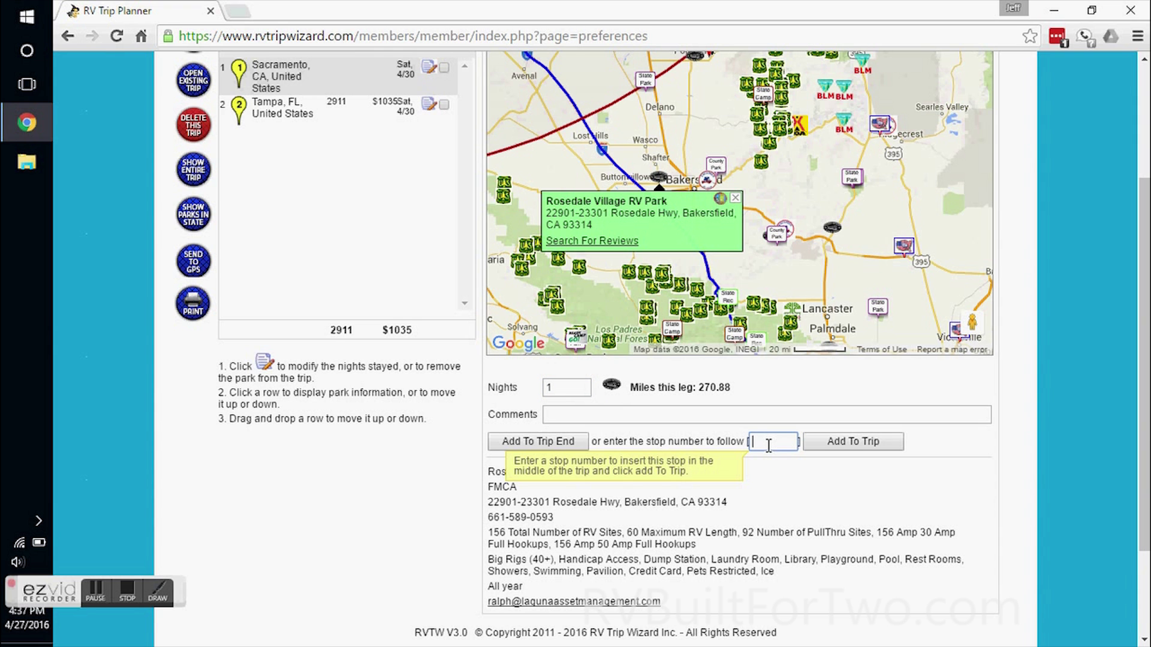
pyautogui.write('1')
pyautogui.click(877, 444)
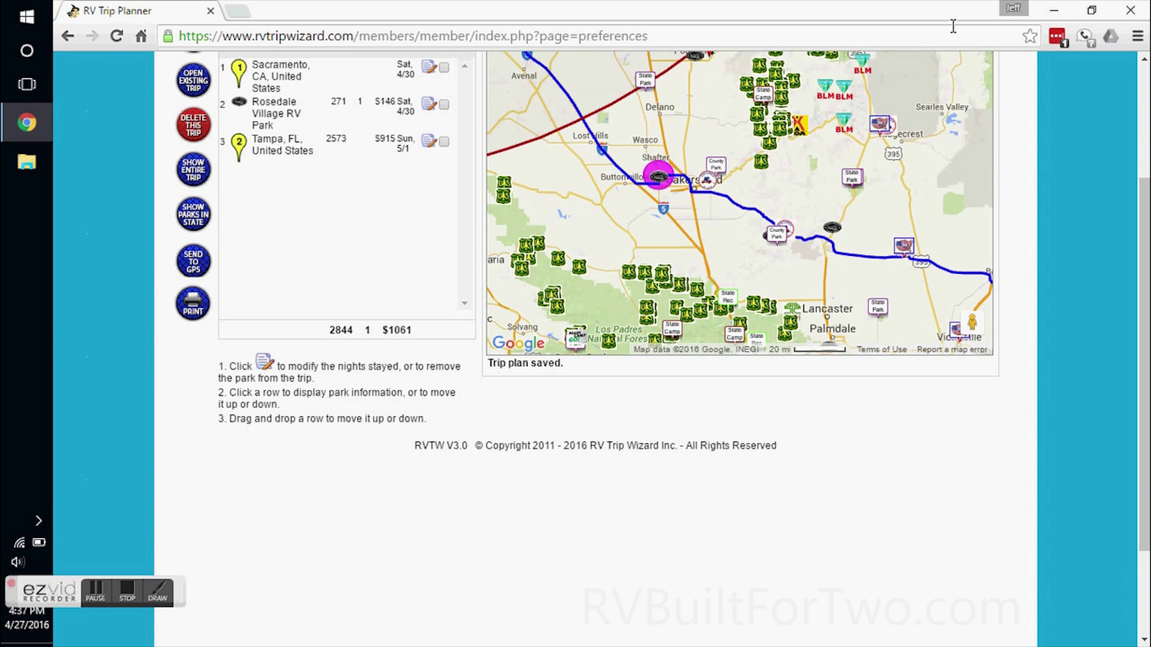
# Step: View the updated route from Sacramento through the Rosedale Village RV Park stop on the map
pyautogui.scroll(2, 1144, 180)
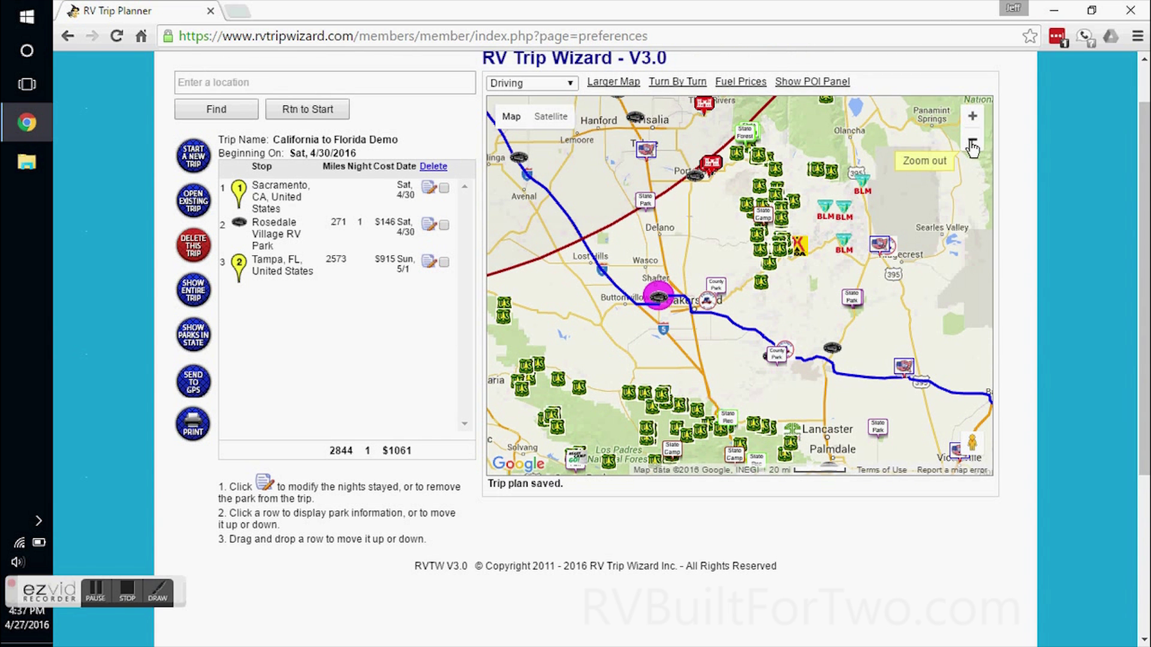
pyautogui.click(973, 145)
pyautogui.click(972, 145)
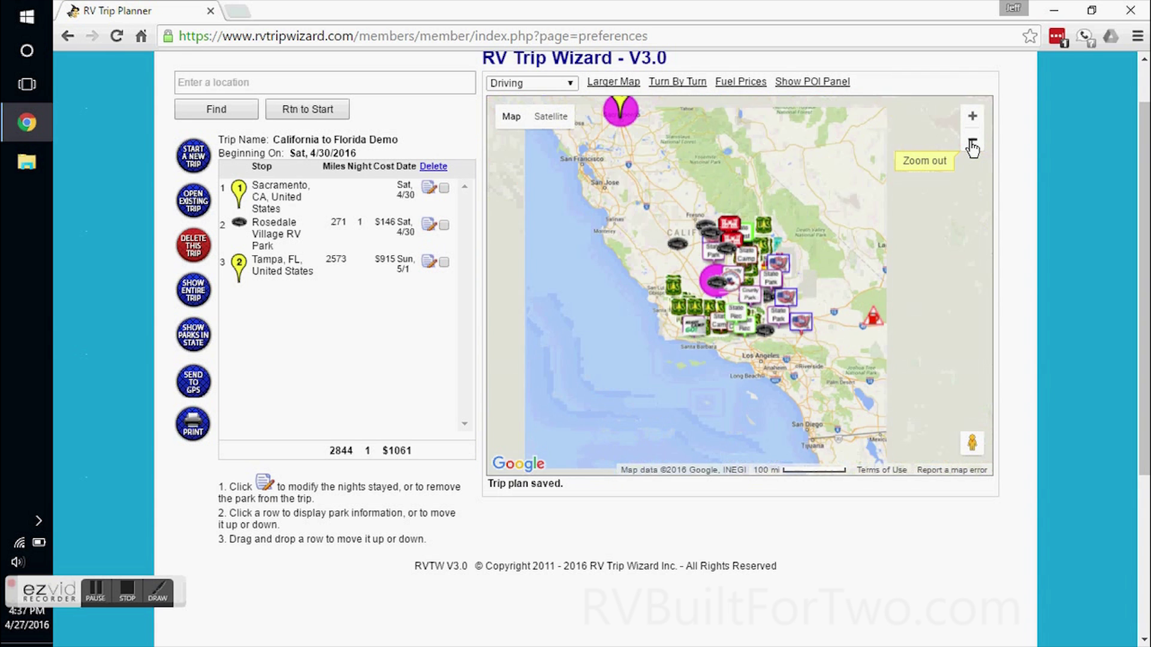
pyautogui.click(973, 145)
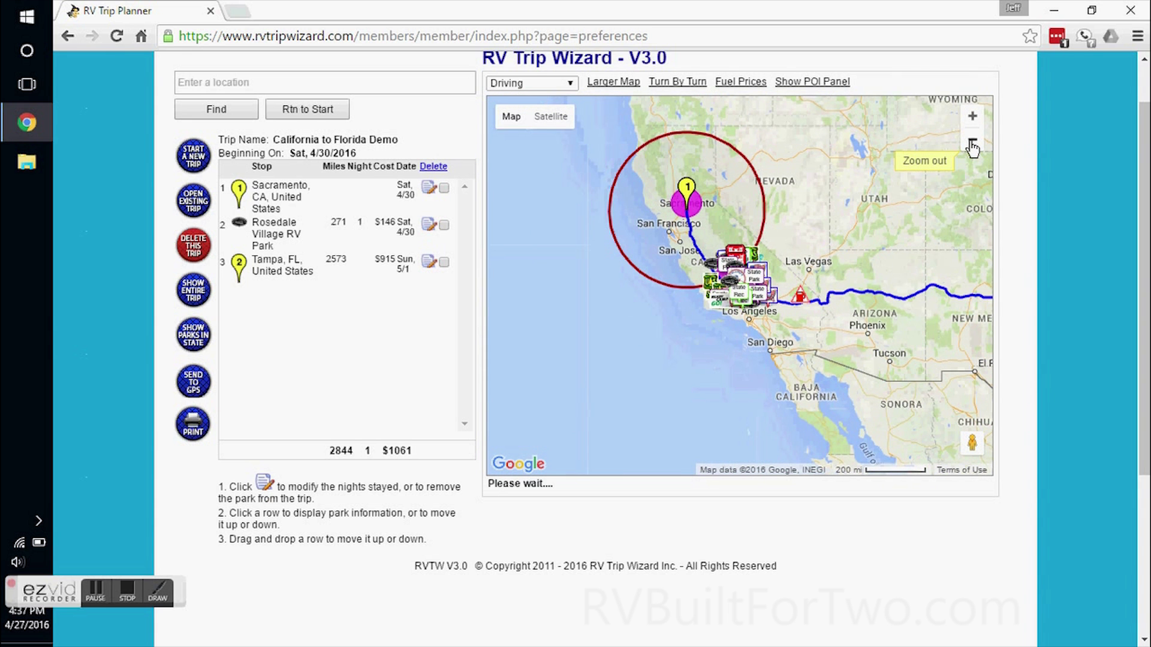
pyautogui.click(973, 117)
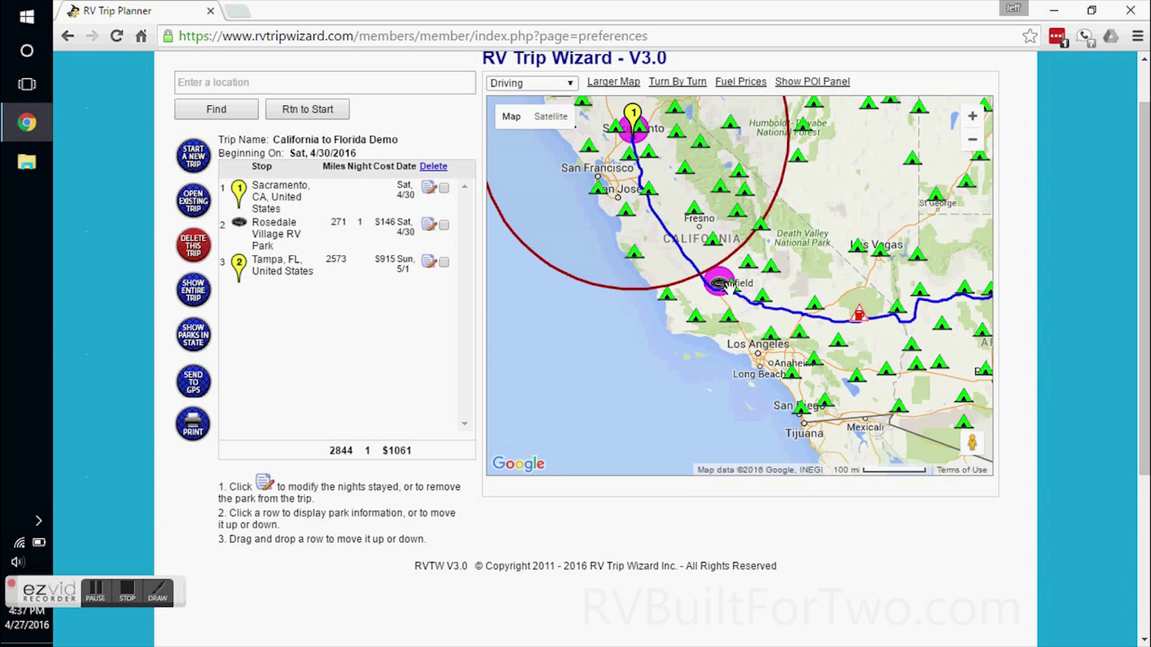
# Step: Show the driving radius around the Rosedale Village RV Park stop and examine the route and campgrounds toward Arizona
pyautogui.click(260, 241)
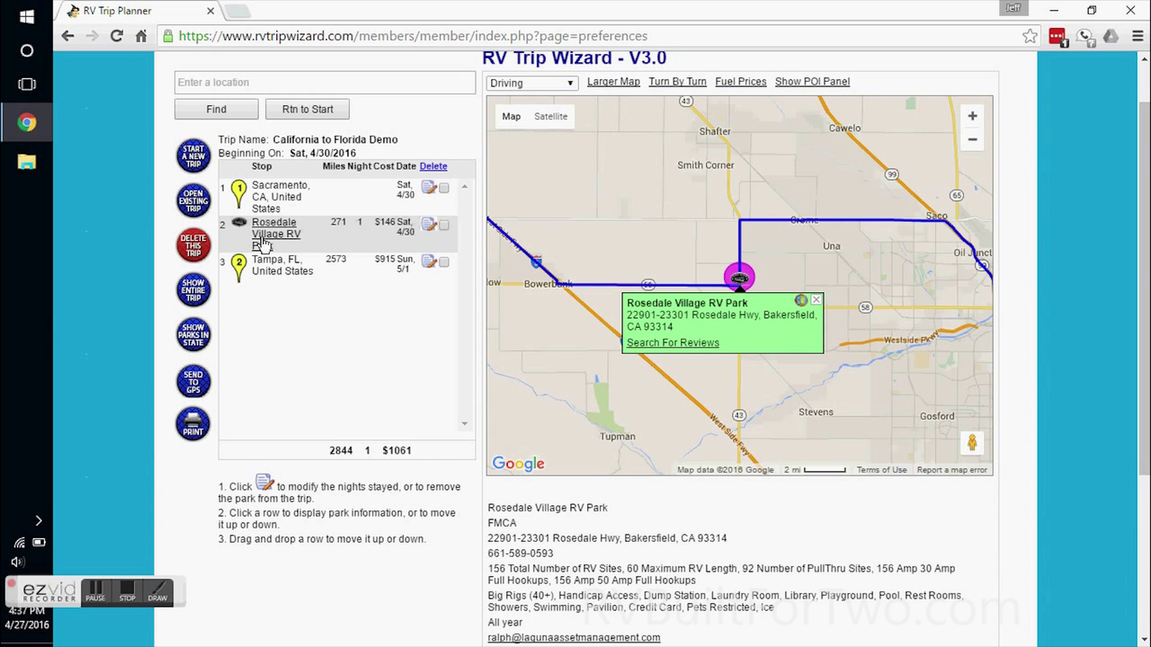
pyautogui.click(973, 145)
pyautogui.click(972, 144)
pyautogui.click(972, 145)
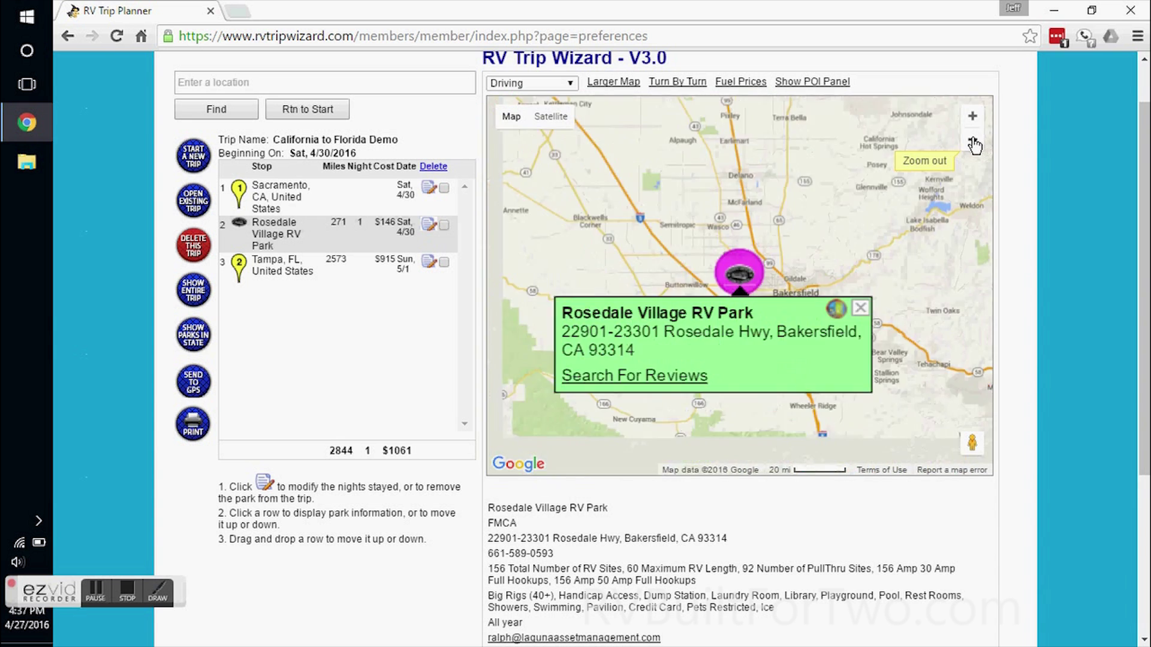
pyautogui.click(972, 144)
pyautogui.click(972, 144)
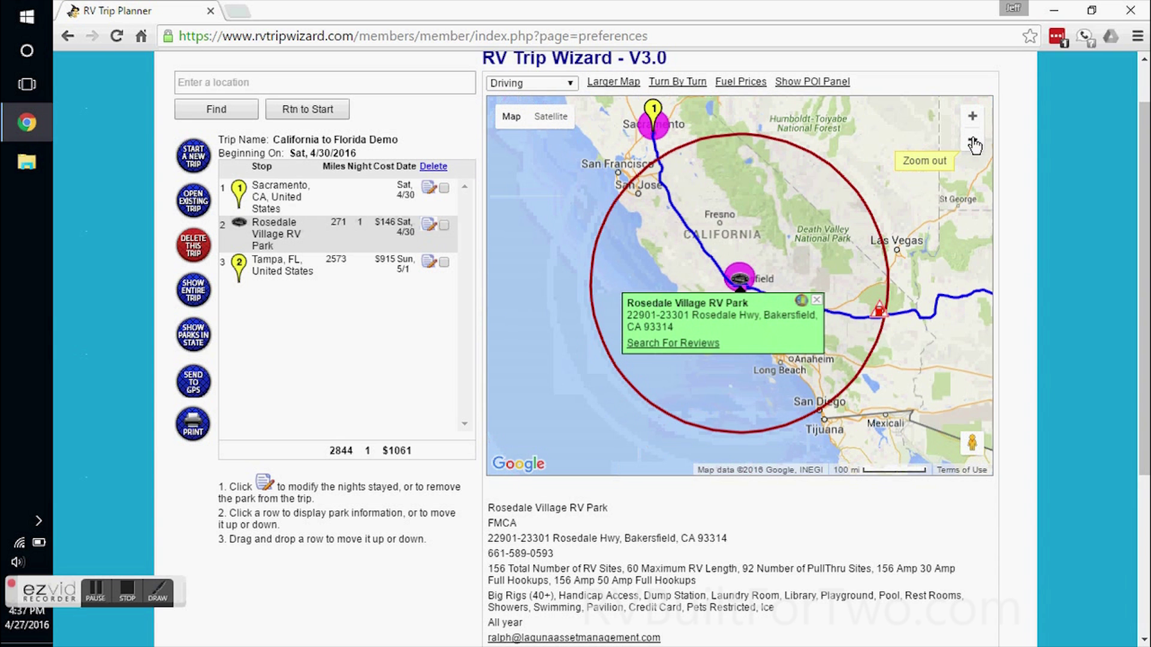
pyautogui.moveTo(909, 278); pyautogui.dragTo(746, 258)
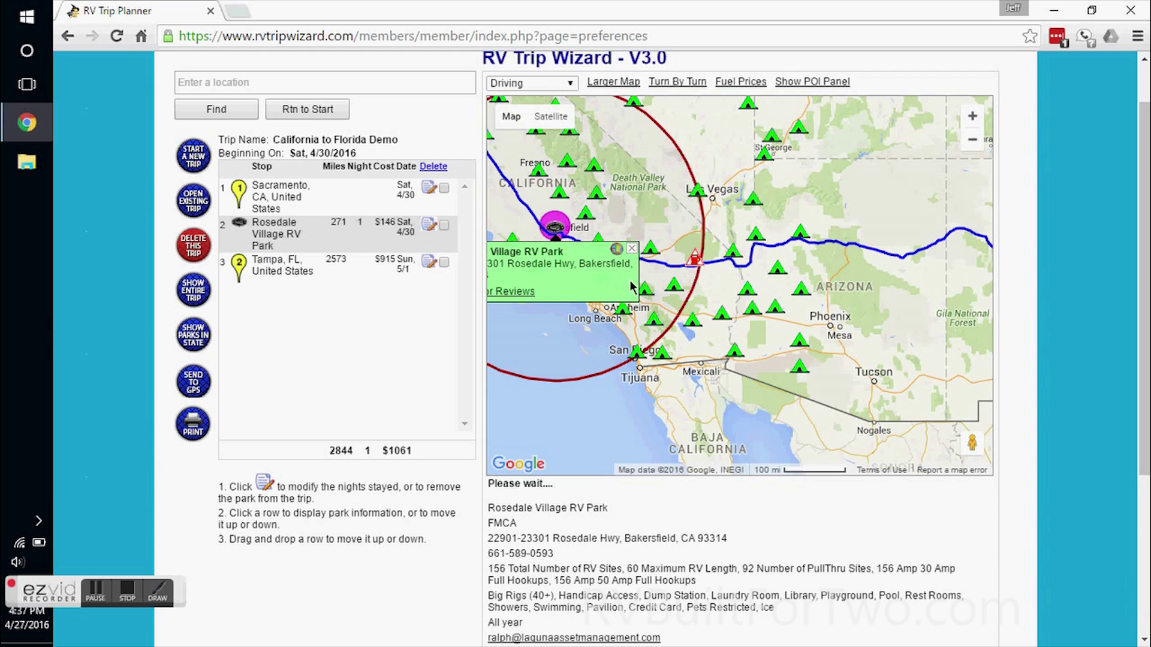
pyautogui.moveTo(770, 199); pyautogui.dragTo(791, 160)
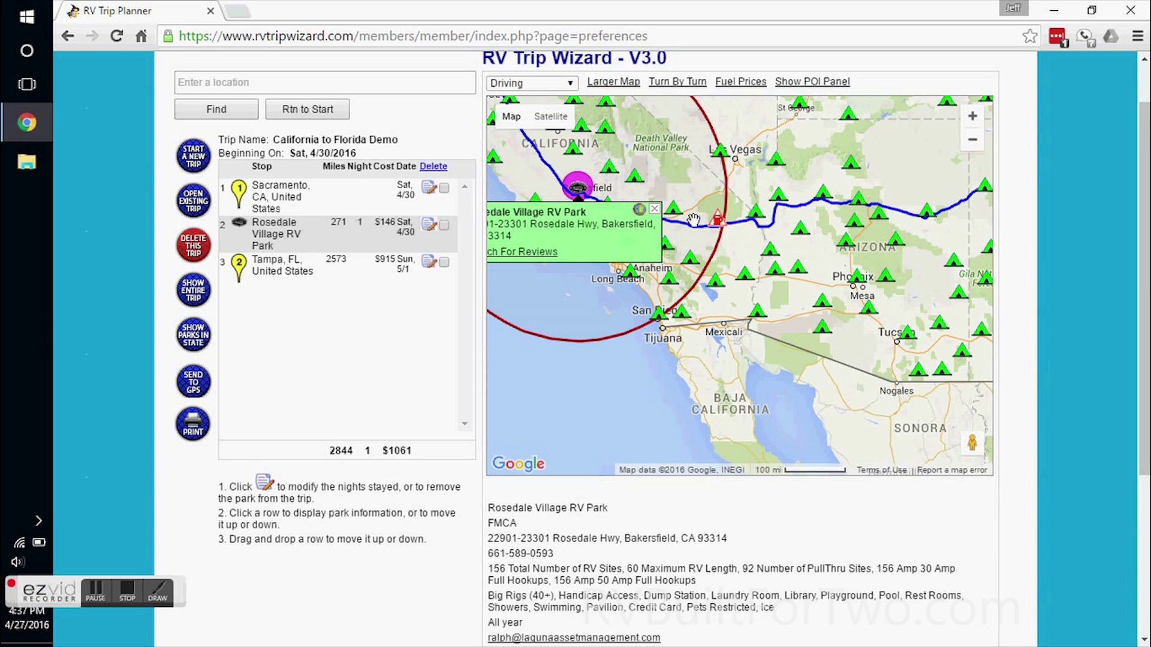
pyautogui.click(655, 209)
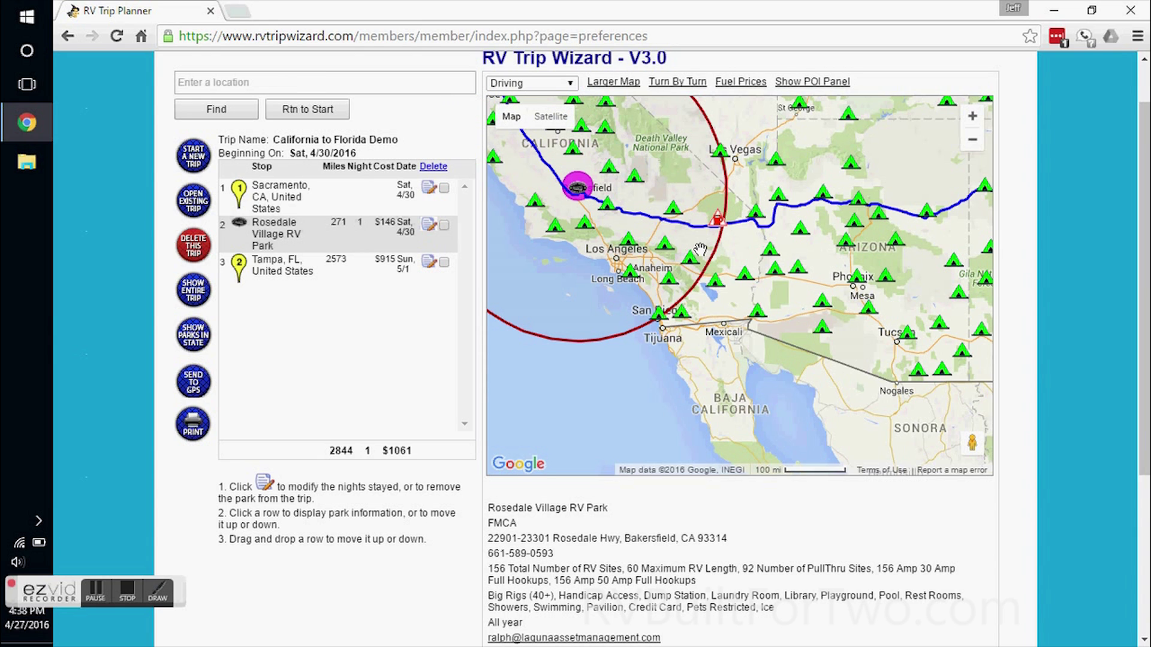
# Step: Enter Palm Desert, CA, United States as the location to look up
pyautogui.click(292, 83)
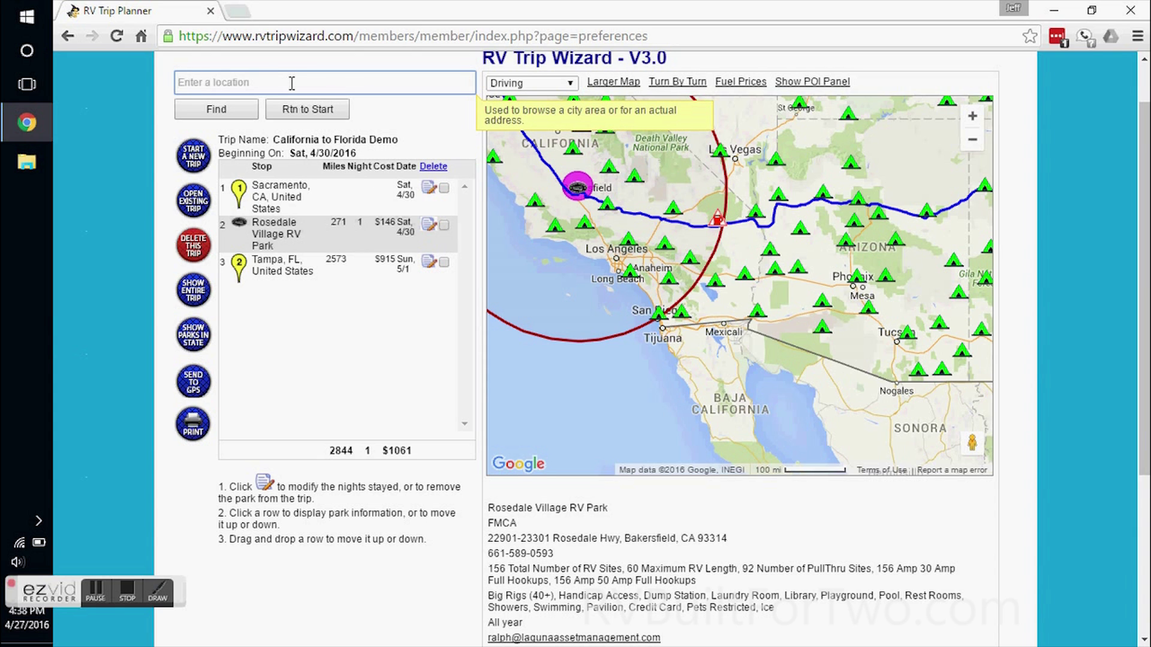
pyautogui.write('lm')
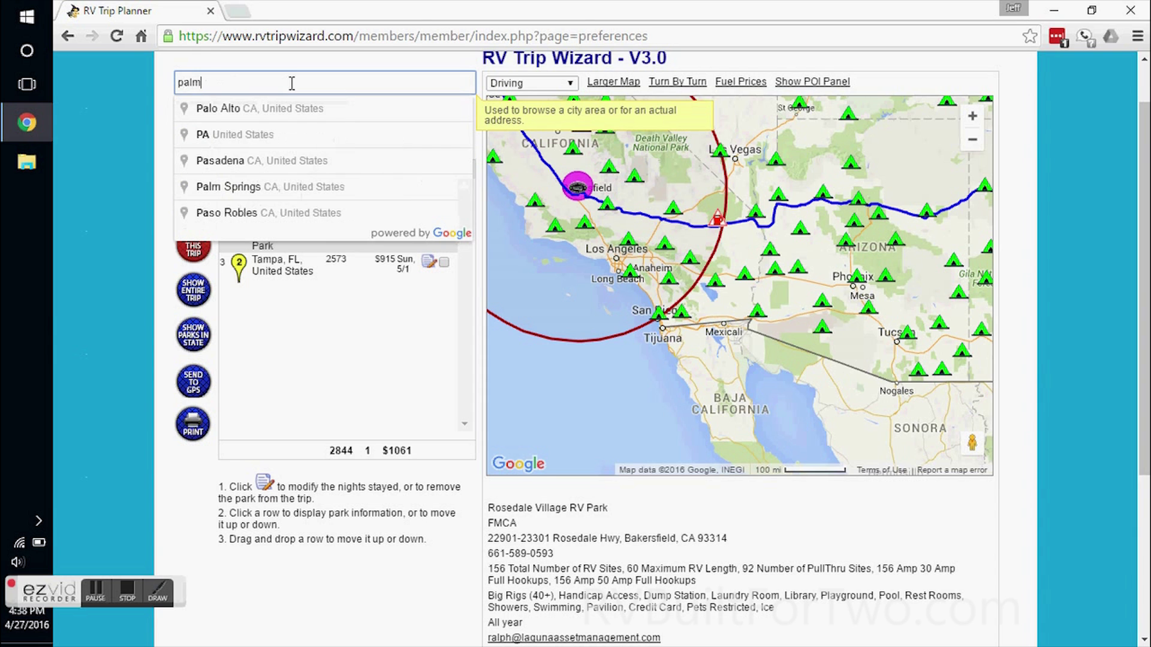
pyautogui.write(' des')
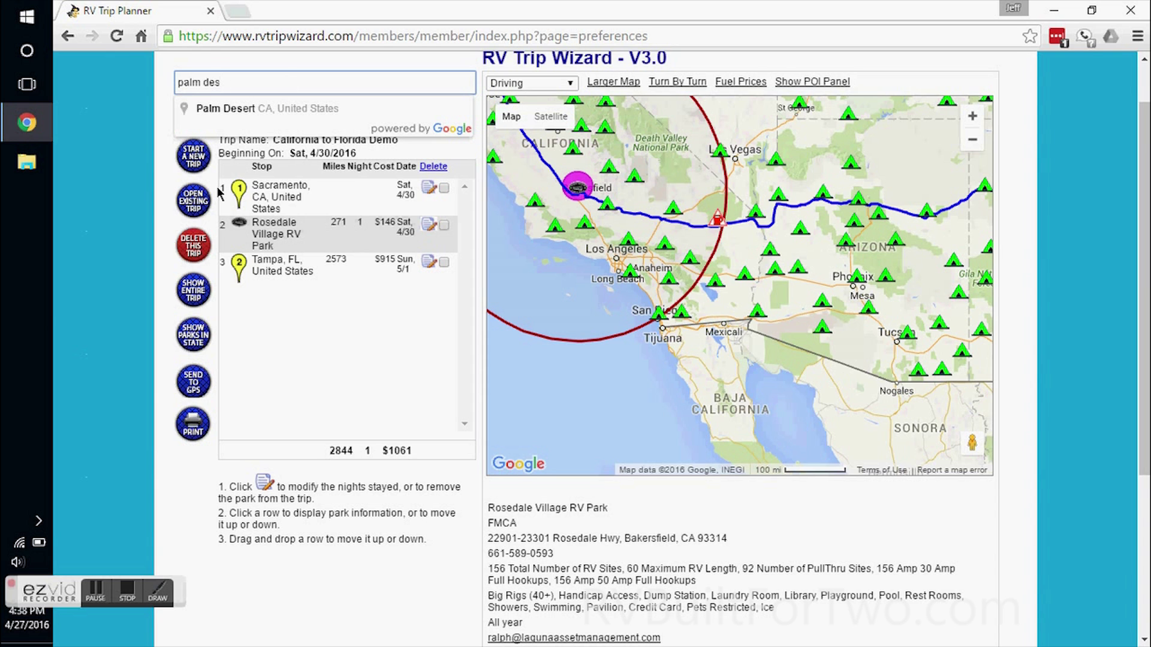
pyautogui.click(233, 112)
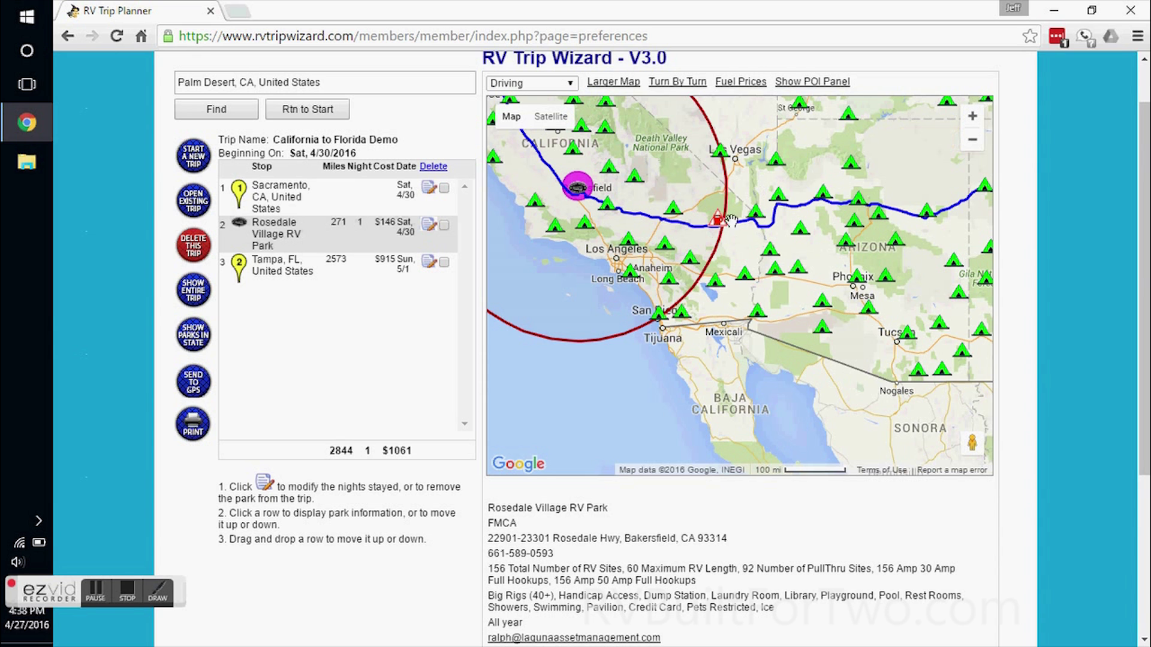
# Step: Locate the Palm Desert area on the map and examine the campgrounds within the driving radius
pyautogui.moveTo(757, 240); pyautogui.dragTo(688, 175)
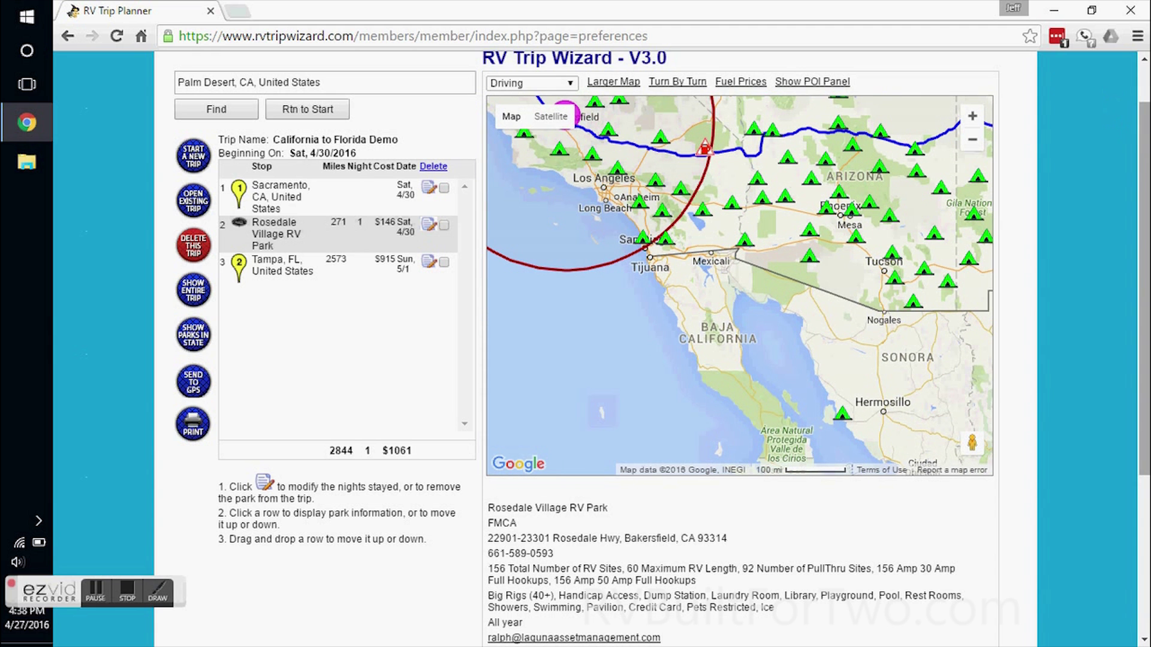
pyautogui.scroll(1, 1143, 155)
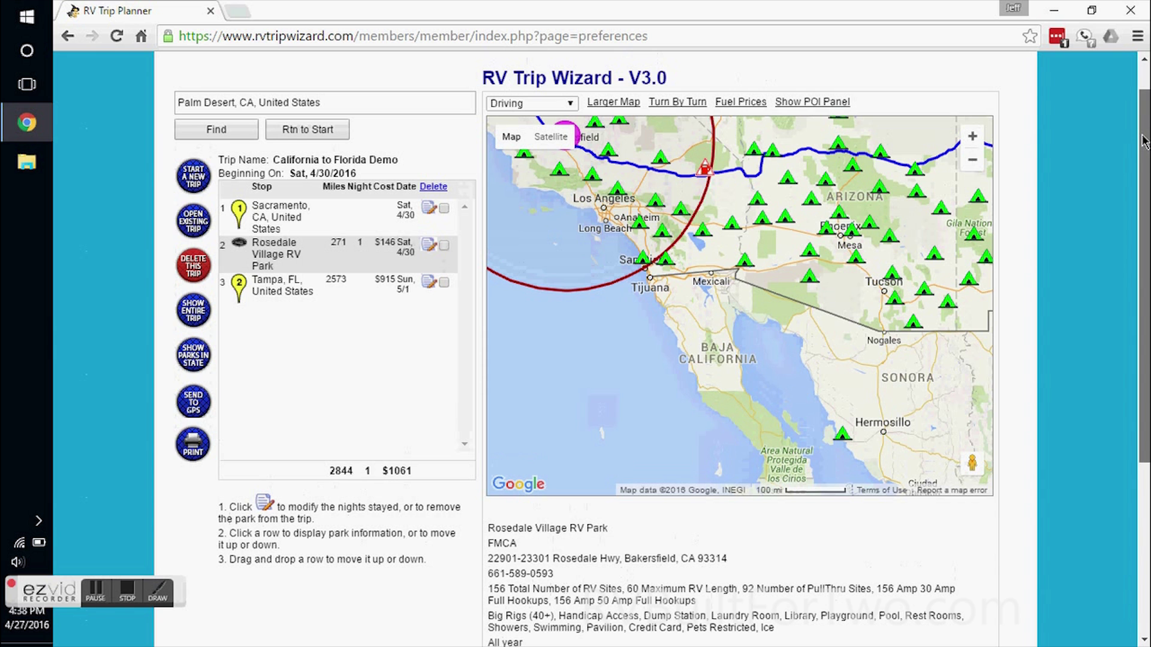
pyautogui.click(972, 140)
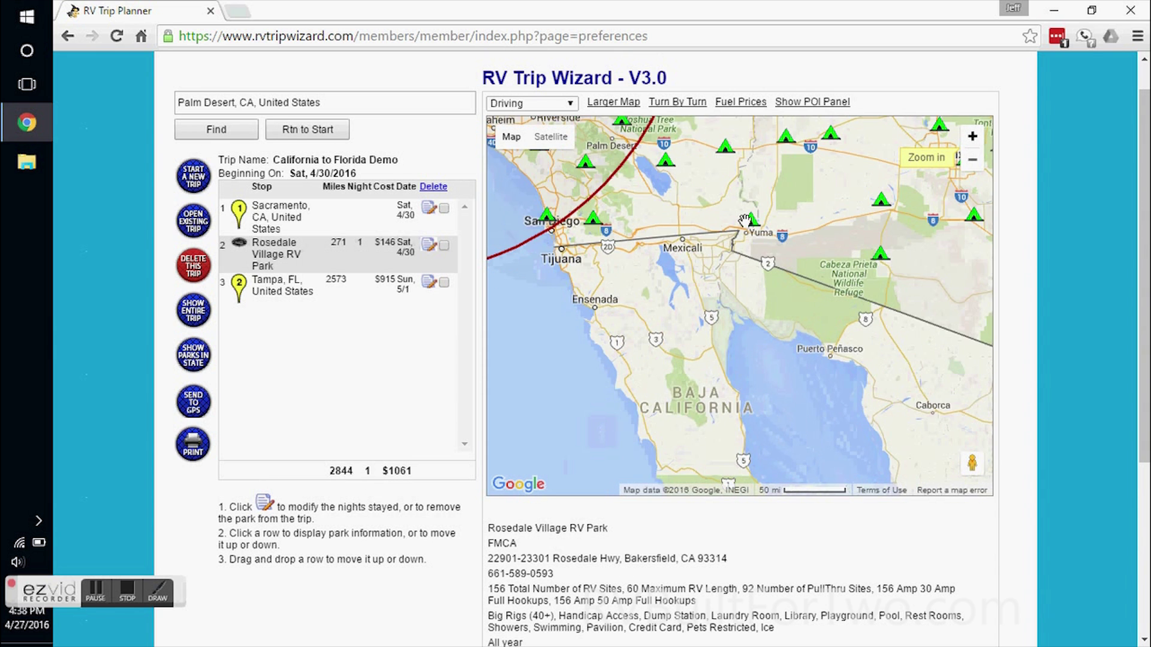
pyautogui.click(972, 141)
pyautogui.moveTo(695, 179); pyautogui.dragTo(729, 483)
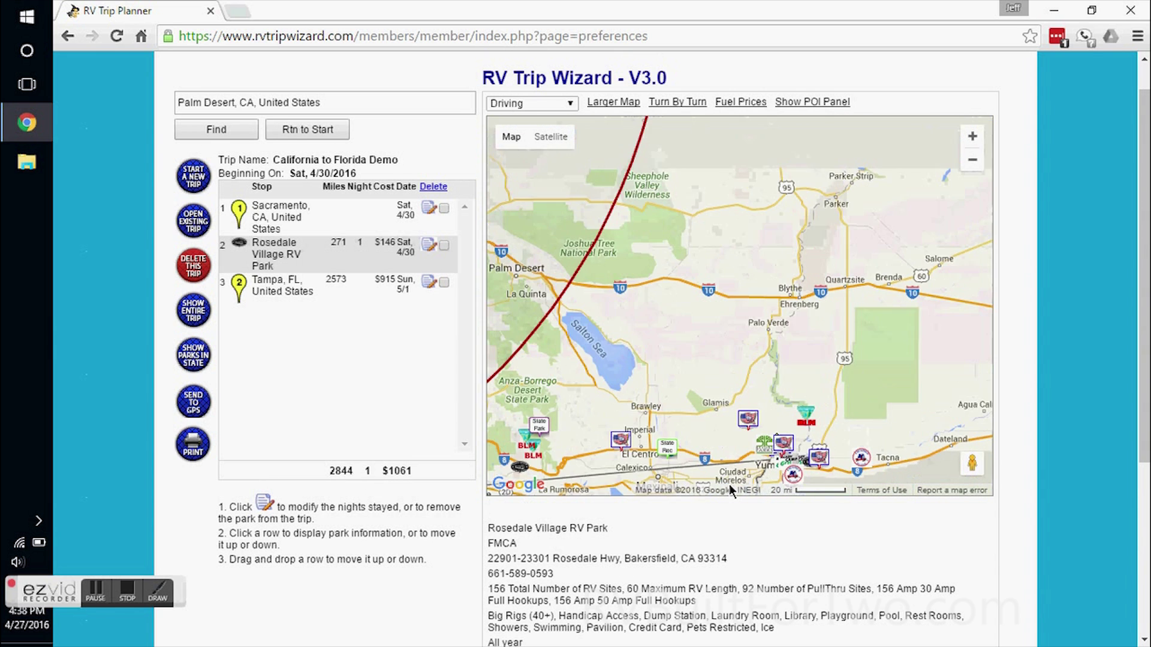
pyautogui.moveTo(646, 379); pyautogui.dragTo(852, 418)
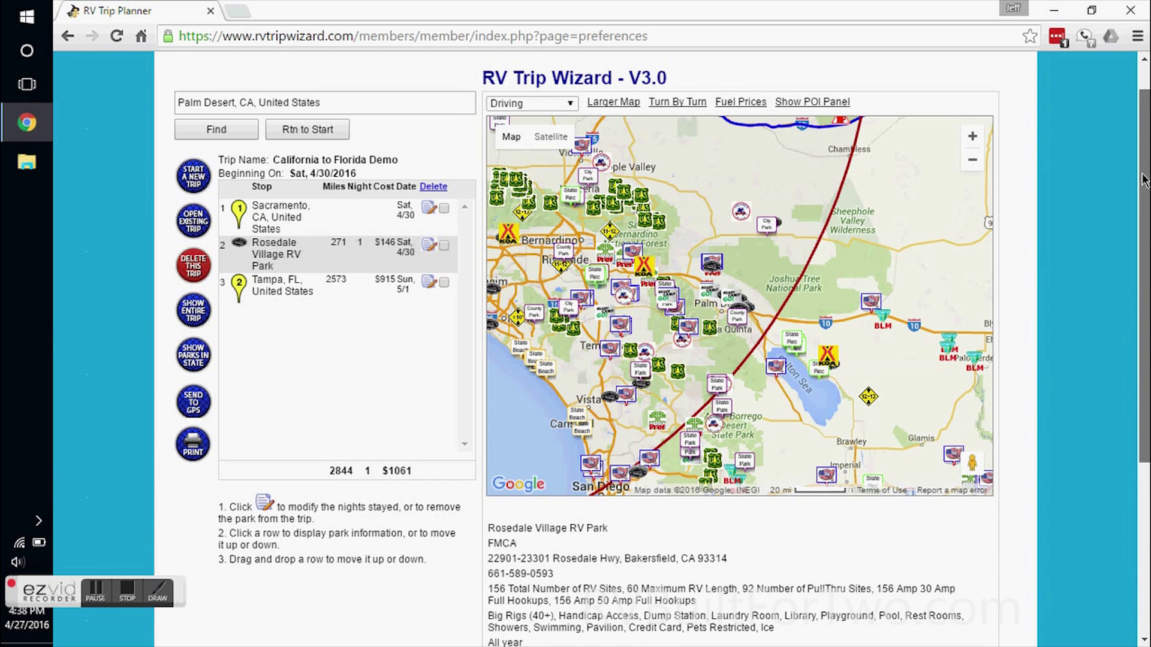
pyautogui.moveTo(1145, 184); pyautogui.dragTo(1145, 206)
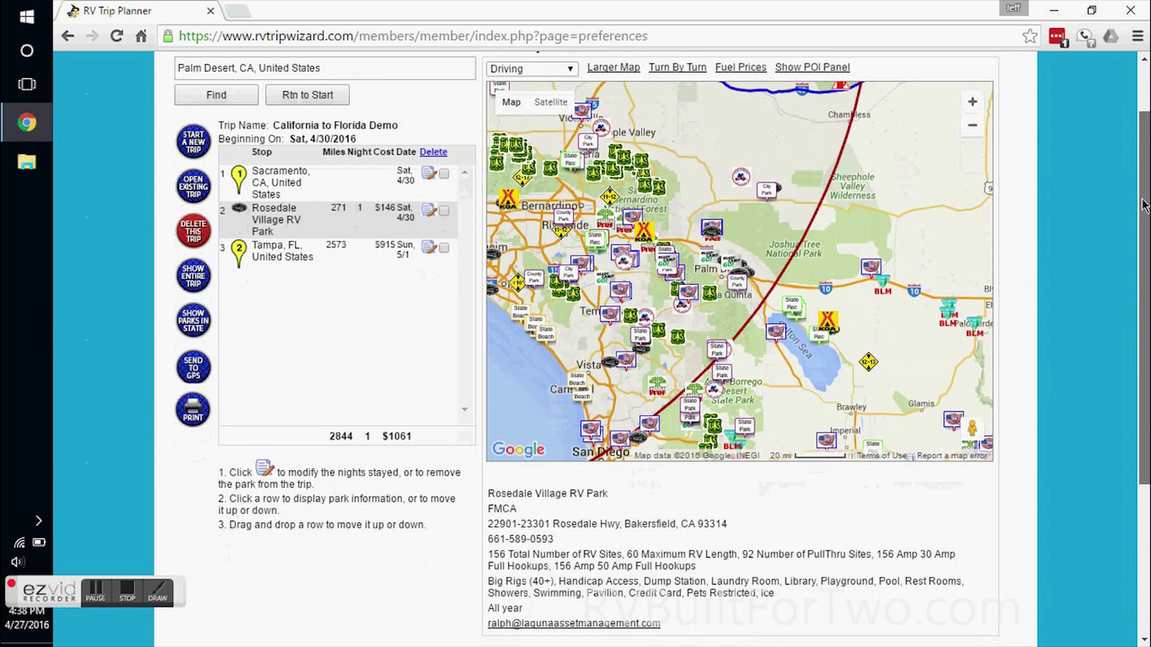
# Step: View the park details of Riverside County Hurkey Creek Park and open the park's website
pyautogui.click(688, 294)
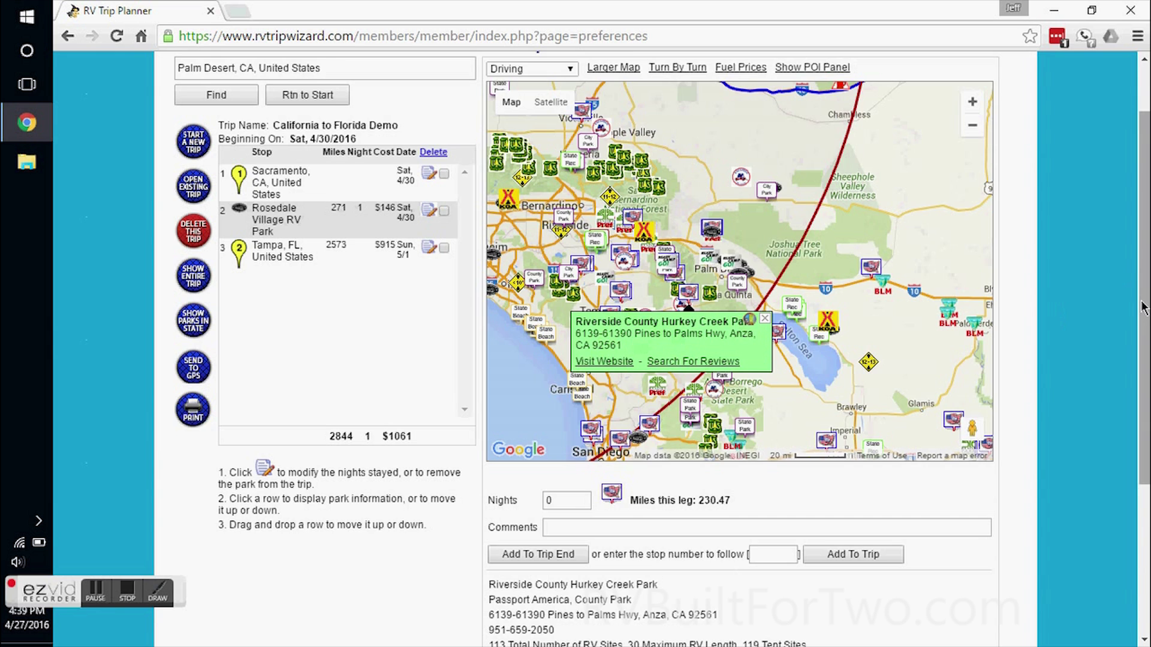
pyautogui.scroll(-2, 1137, 387)
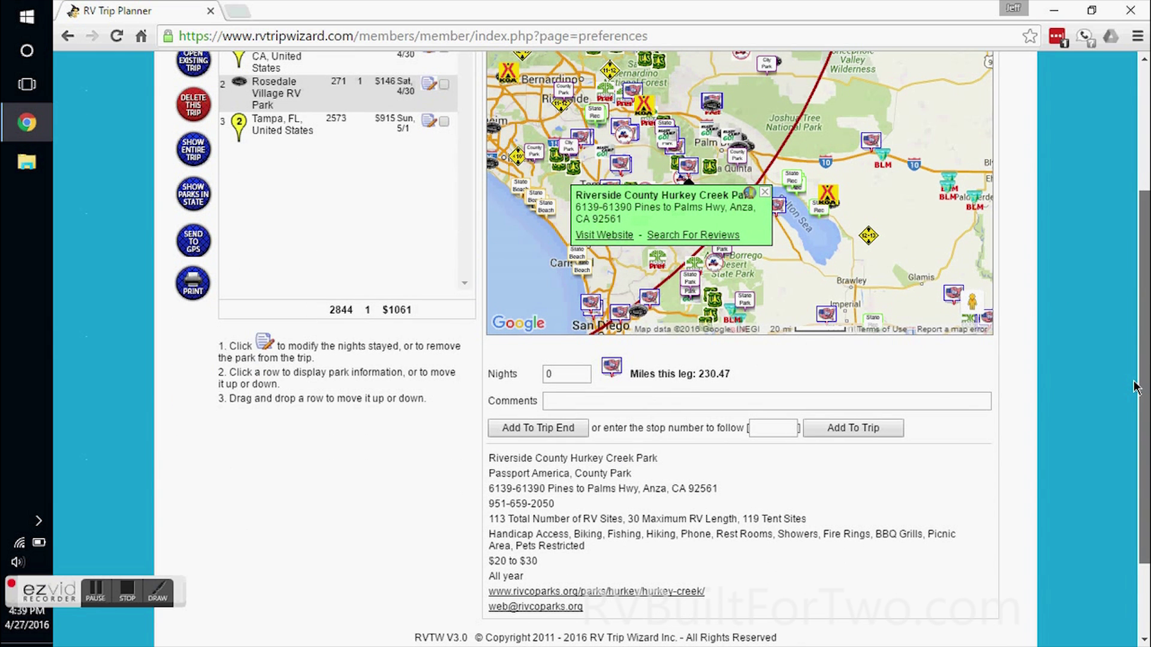
pyautogui.click(674, 592)
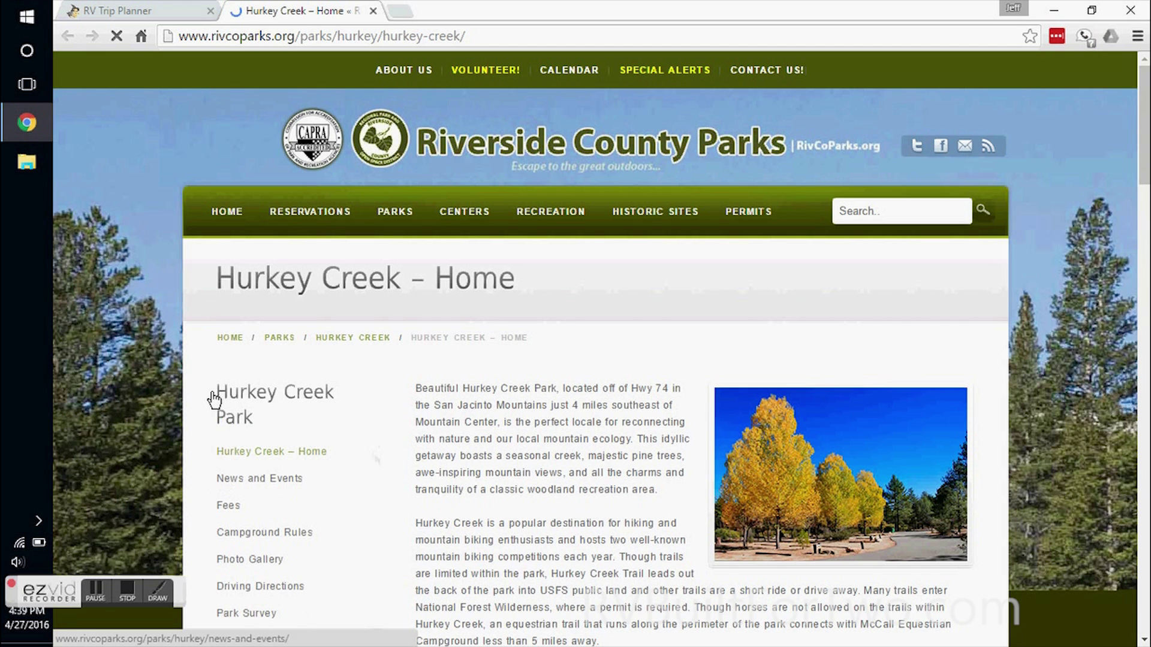
# Step: Return to the RV Trip Planner and find Palm Desert, CA, United States on the map
pyautogui.click(123, 11)
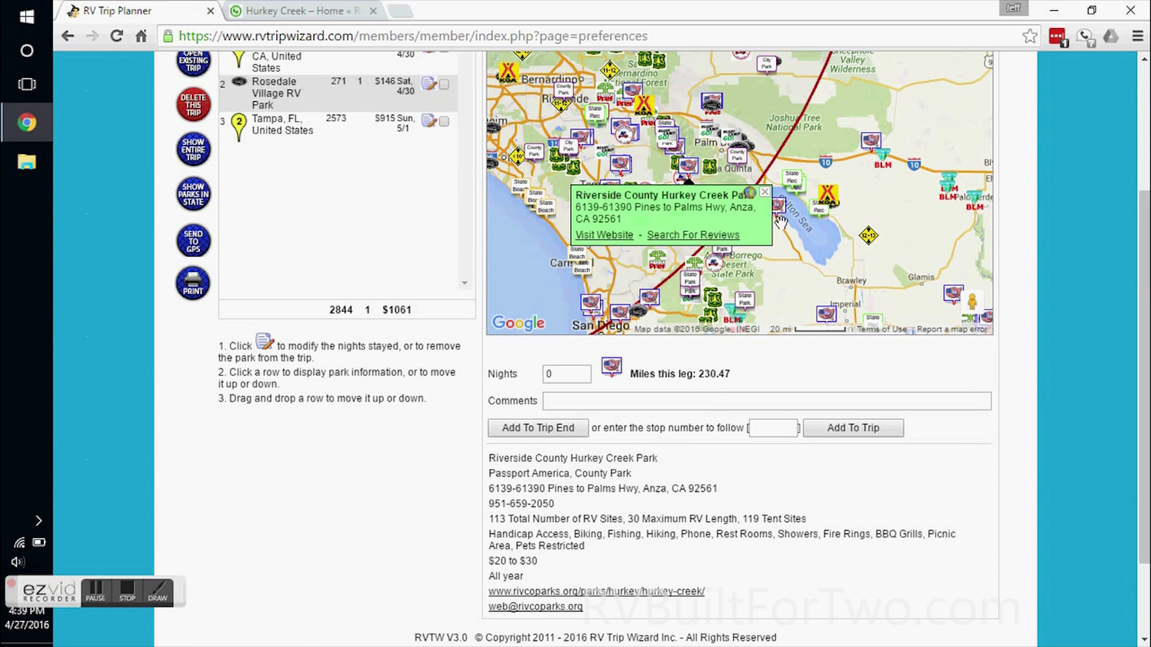
pyautogui.moveTo(1144, 219); pyautogui.dragTo(1144, 90)
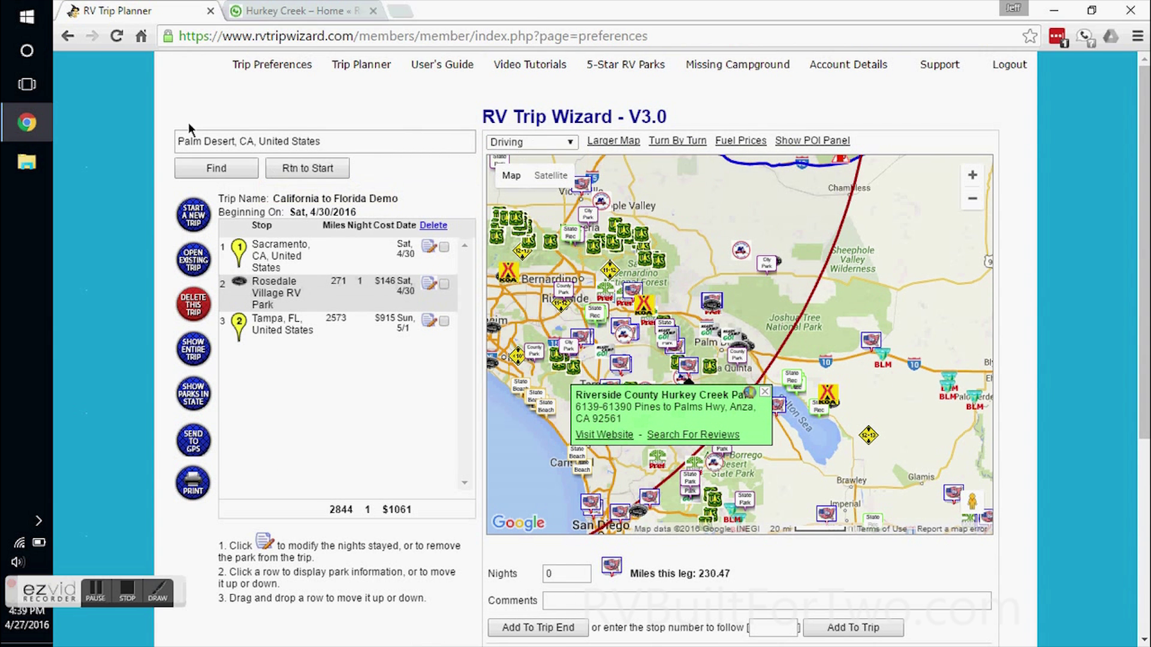
pyautogui.click(210, 170)
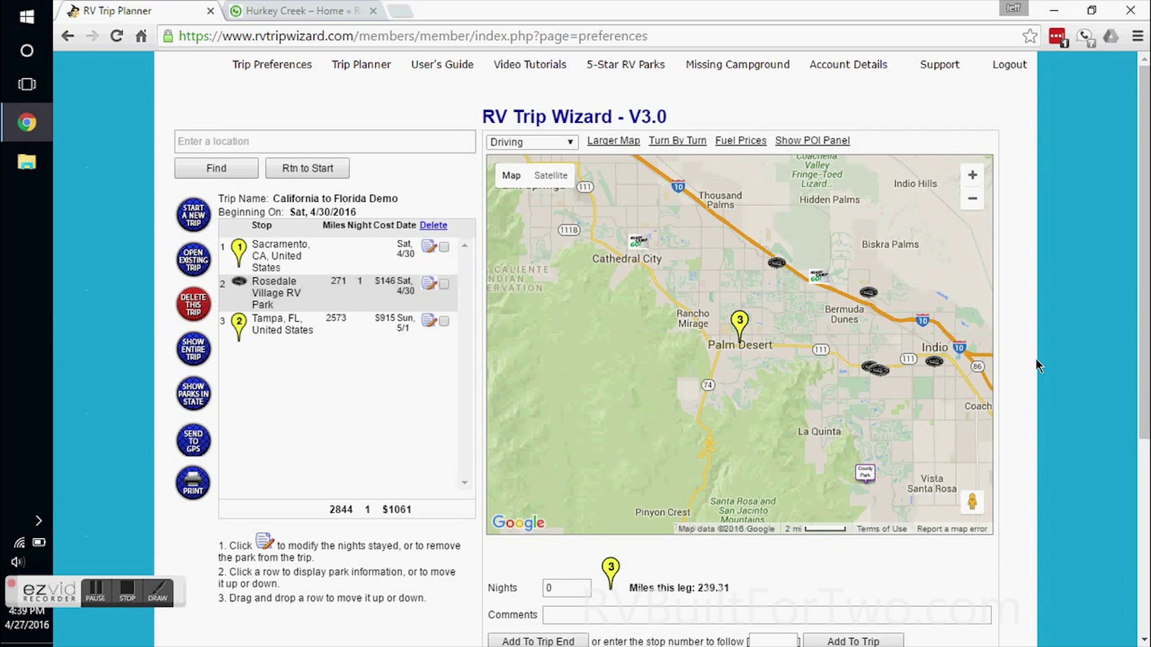
# Step: Add Palm Desert to the trip as a one-night stop following stop number 2
pyautogui.moveTo(1141, 340); pyautogui.dragTo(1145, 415)
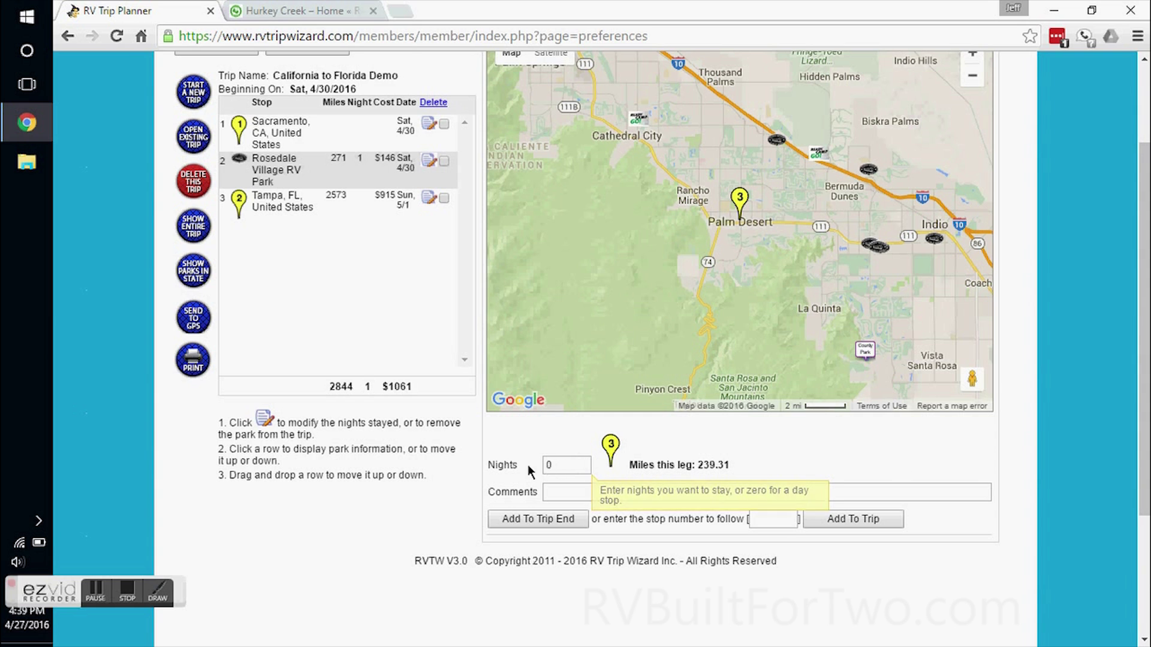
pyautogui.click(558, 467)
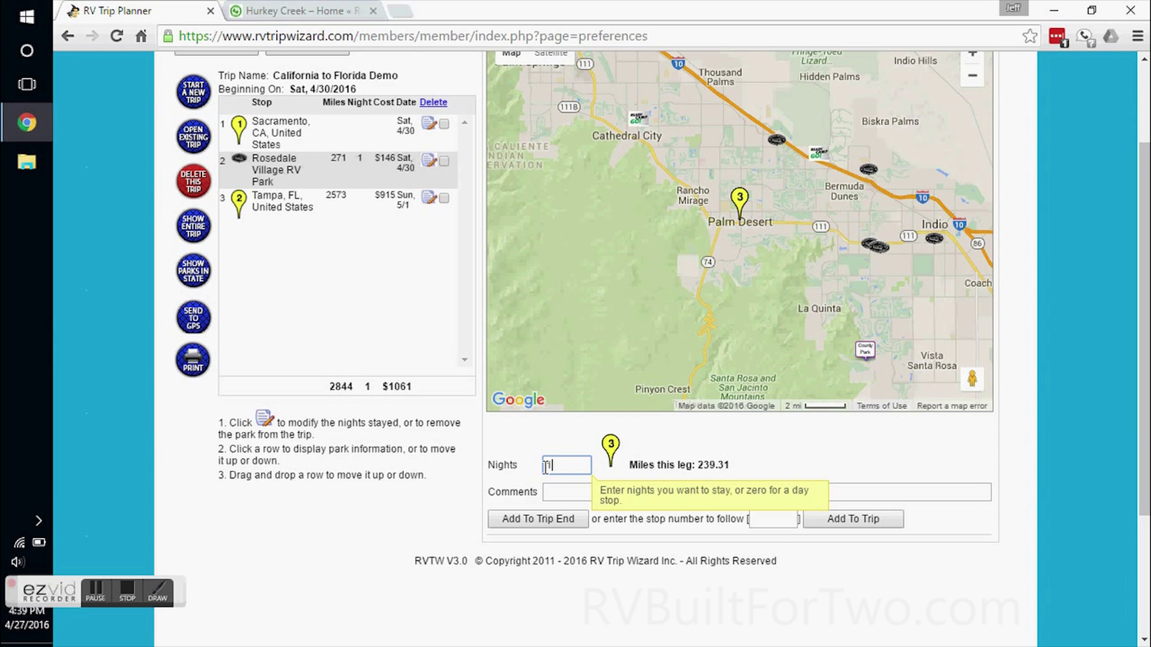
pyautogui.click(775, 521)
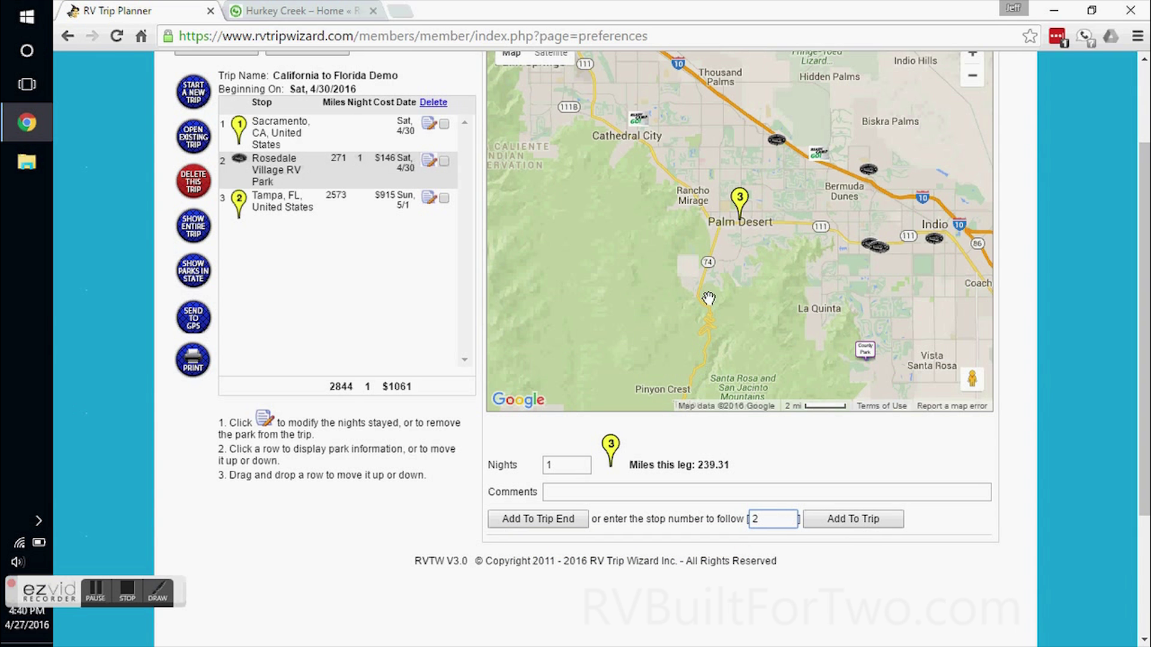
pyautogui.click(829, 519)
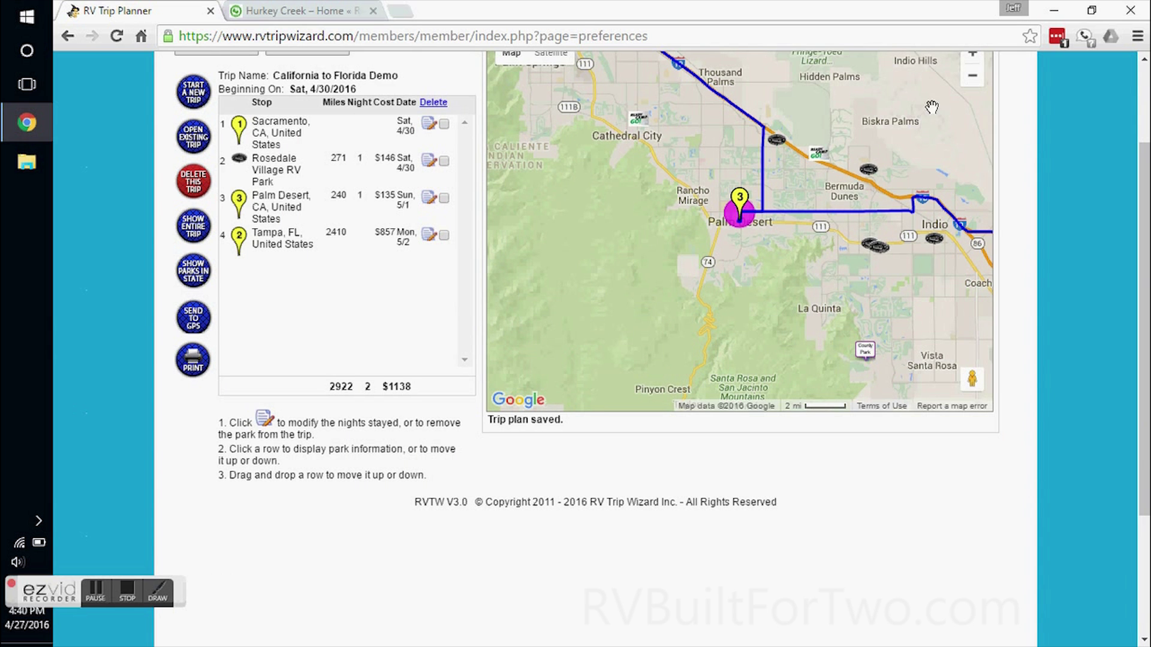
# Step: Examine the route and campgrounds around Palm Desert, from the Arizona side back toward San Bernardino and Los Angeles
pyautogui.click(973, 76)
pyautogui.click(973, 78)
pyautogui.click(973, 78)
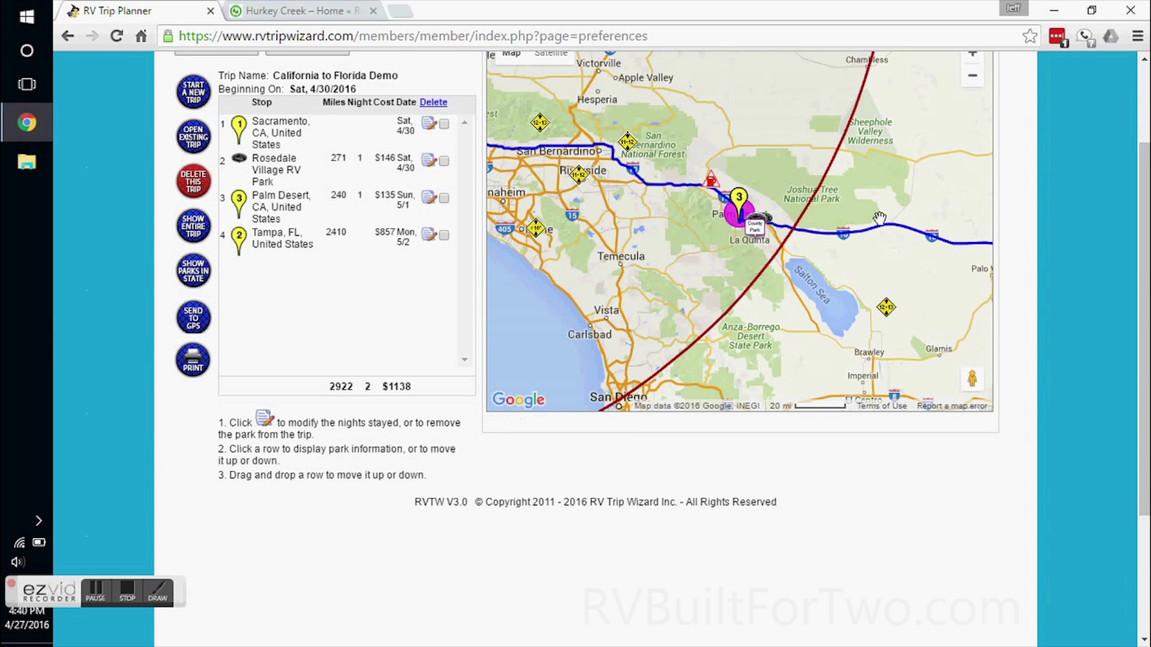
pyautogui.moveTo(944, 150); pyautogui.dragTo(898, 157)
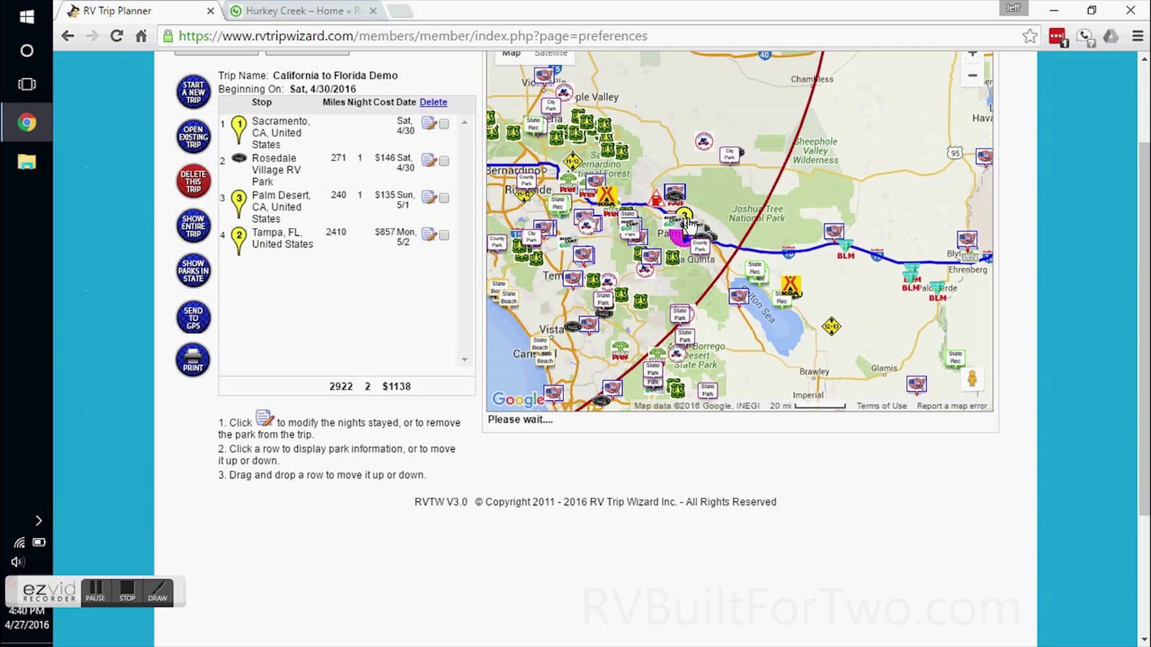
pyautogui.moveTo(802, 205); pyautogui.dragTo(875, 211)
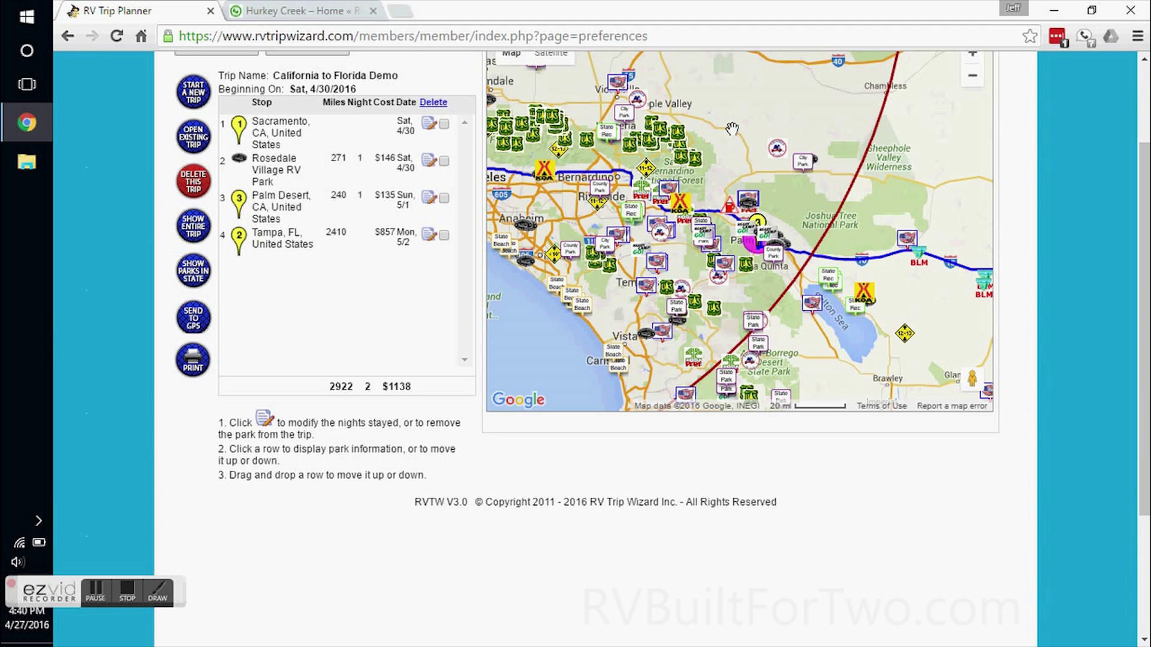
pyautogui.moveTo(733, 130); pyautogui.dragTo(805, 149)
pyautogui.moveTo(1144, 174); pyautogui.dragTo(1144, 114)
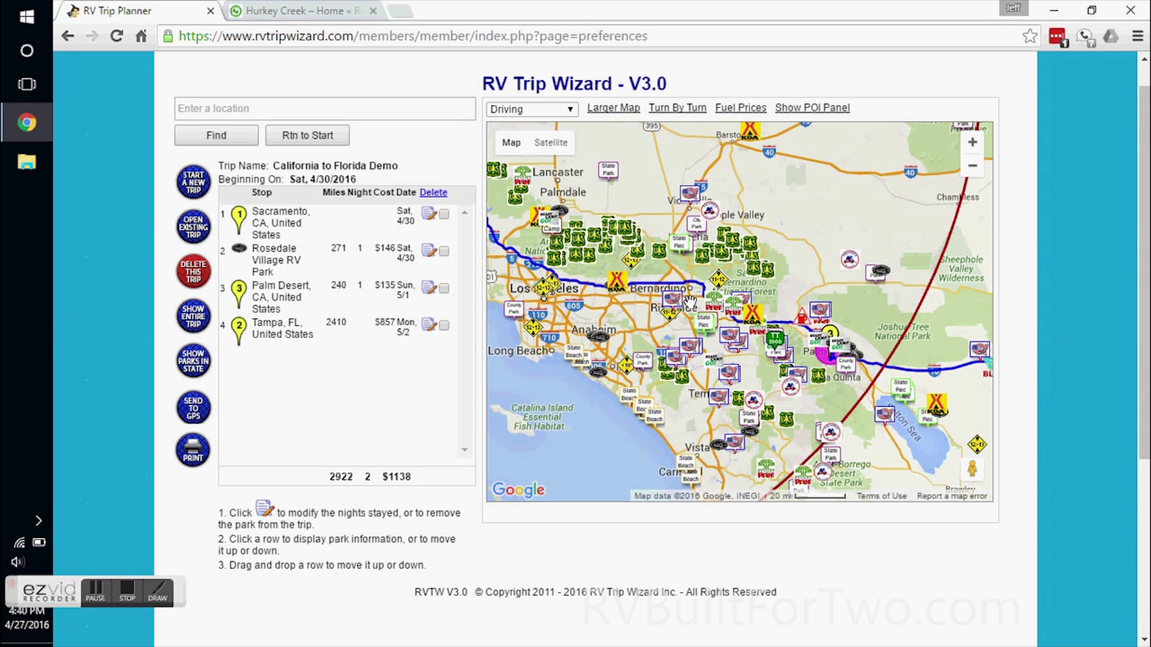
pyautogui.click(972, 142)
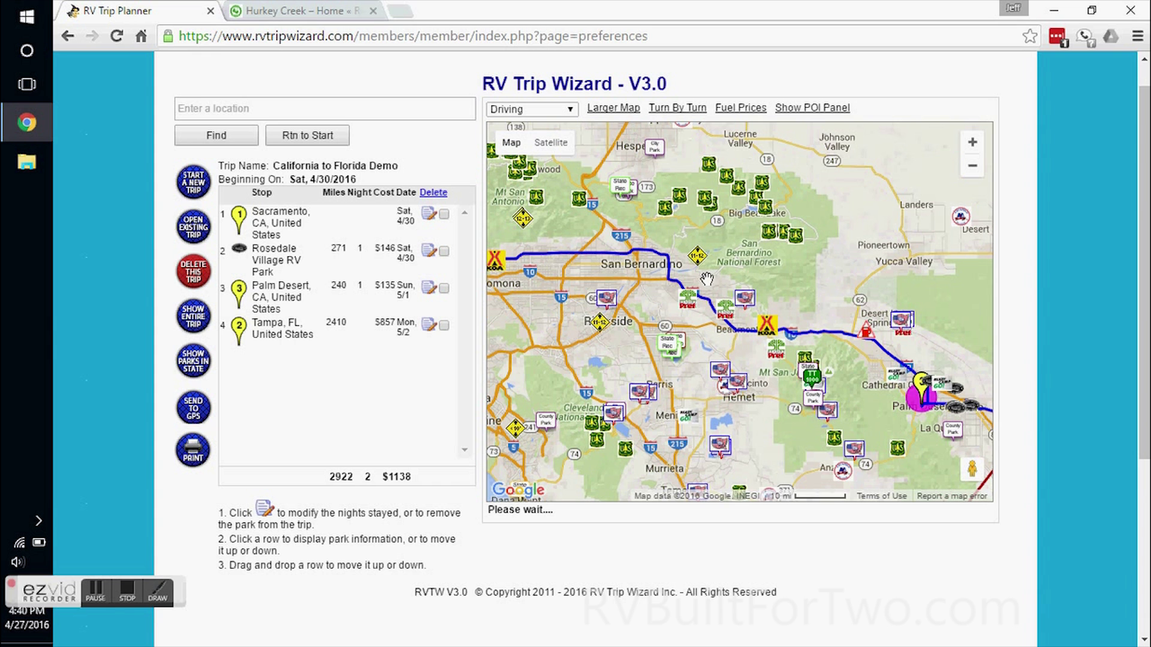
pyautogui.moveTo(707, 279); pyautogui.dragTo(807, 278)
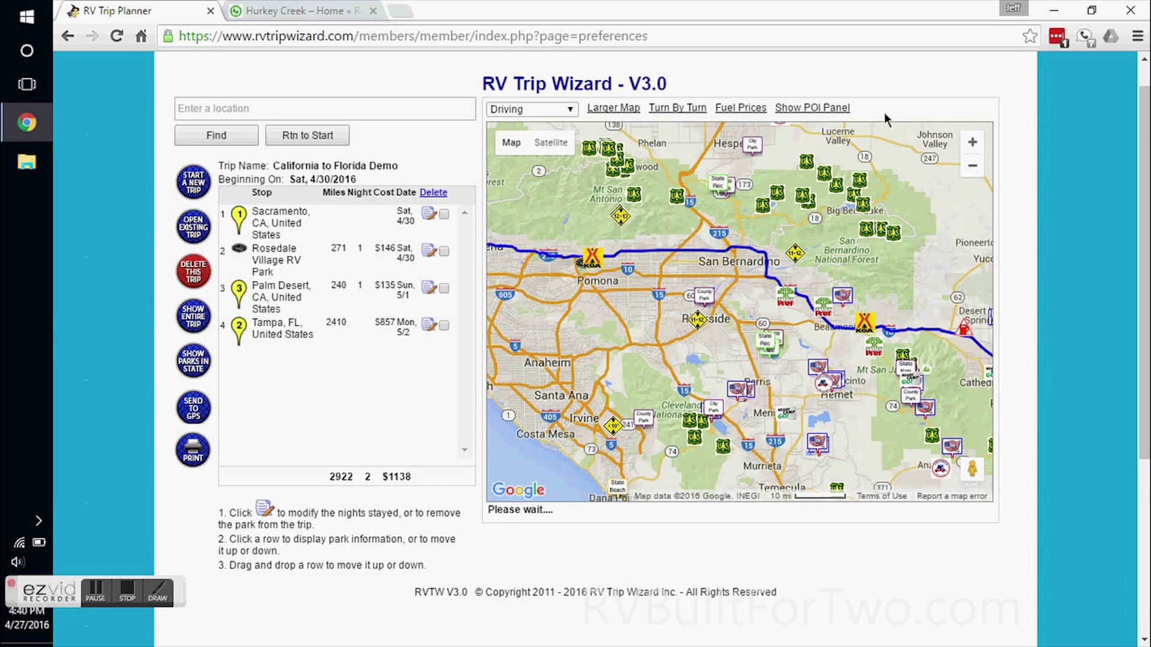
# Step: Show the Fuel points of interest on the map and examine the stations around Ontario and Rancho Cucamonga
pyautogui.click(819, 109)
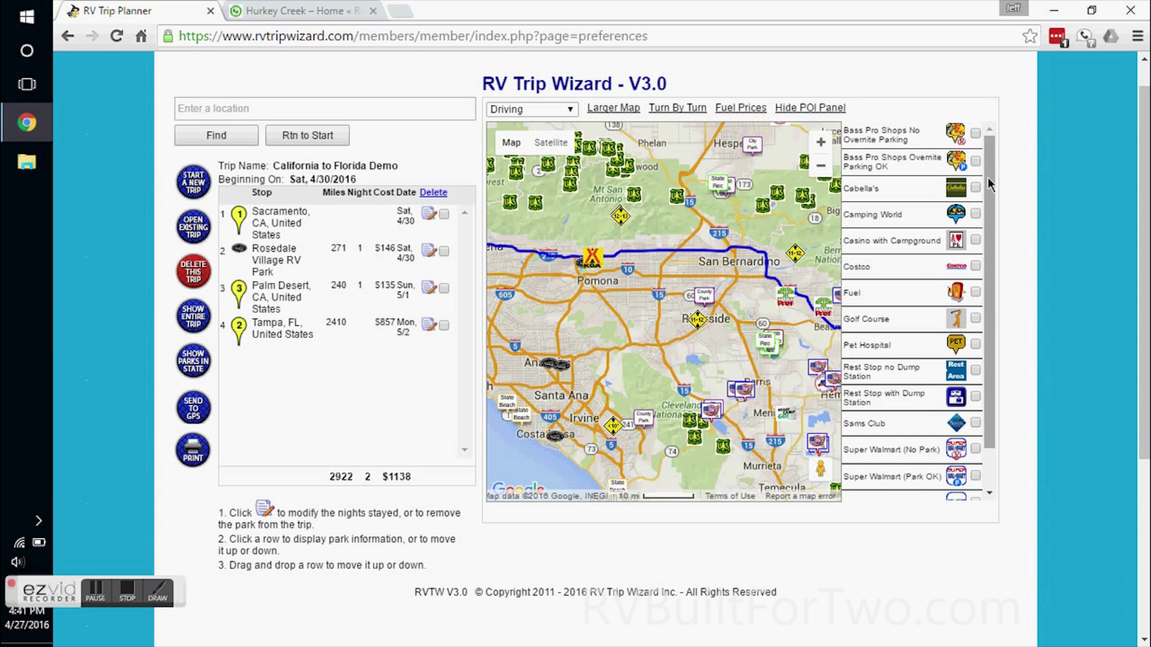
pyautogui.click(975, 294)
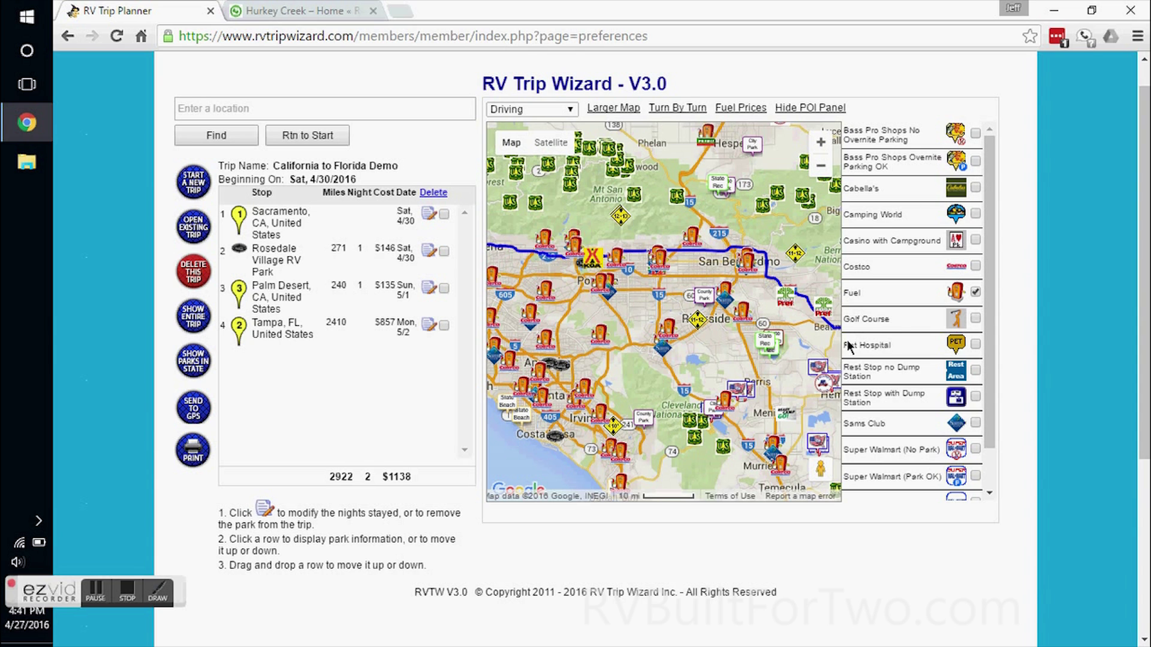
pyautogui.click(821, 142)
pyautogui.click(820, 144)
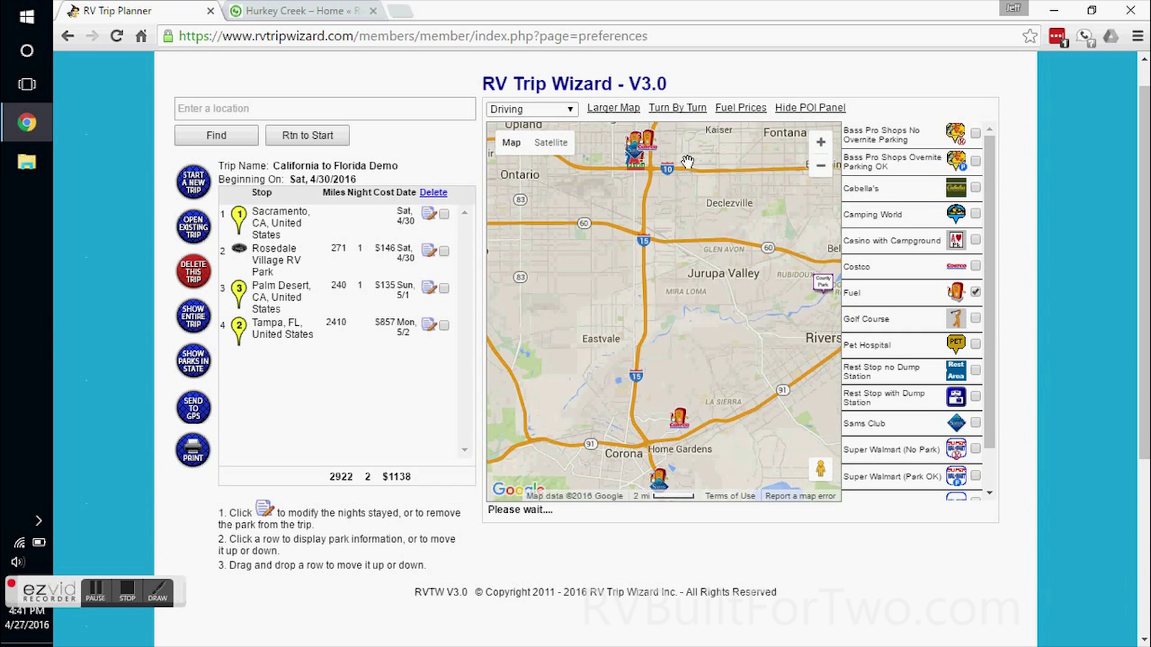
pyautogui.moveTo(685, 183); pyautogui.dragTo(684, 293)
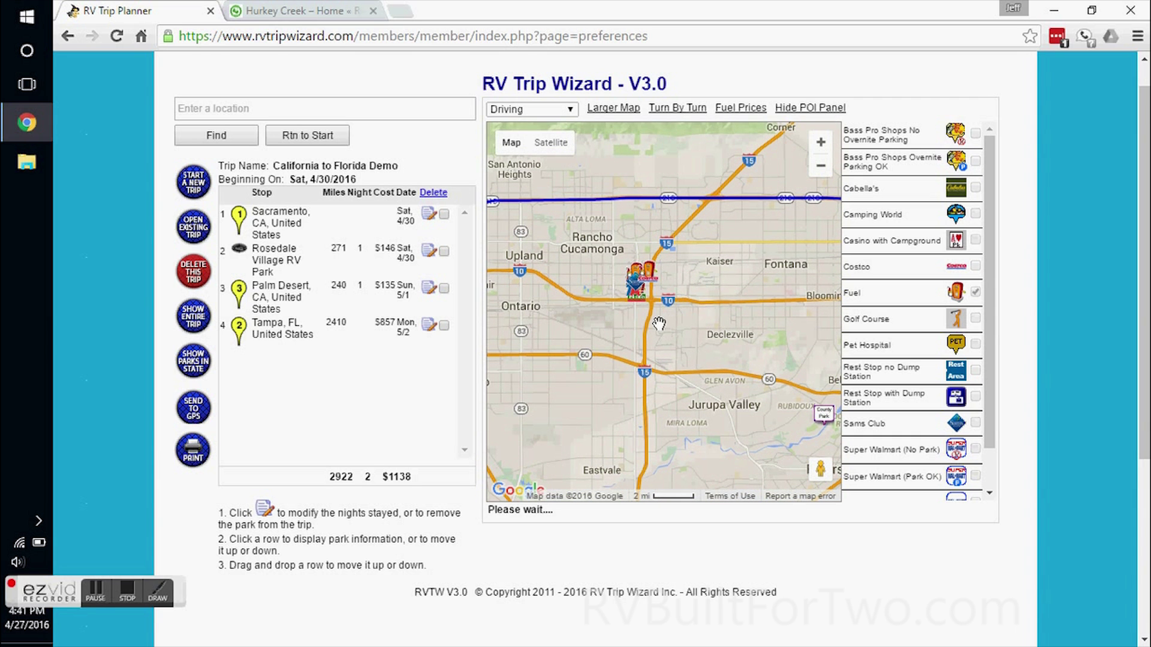
pyautogui.click(632, 289)
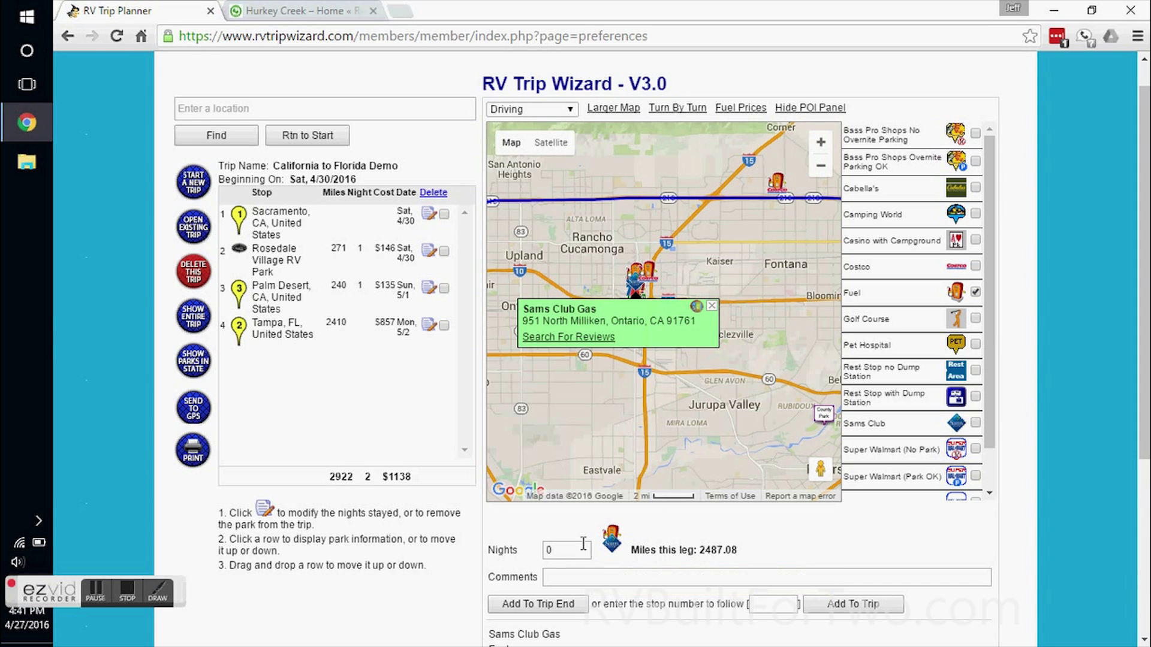
pyautogui.click(597, 575)
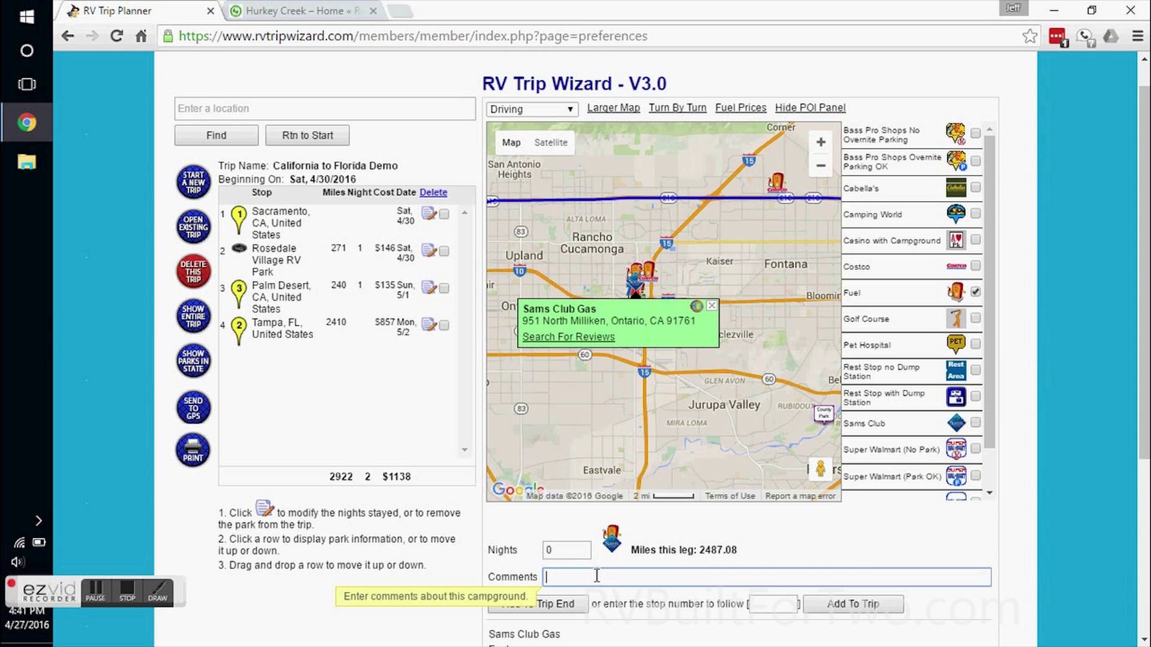
pyautogui.write("Sam's Club refuel")
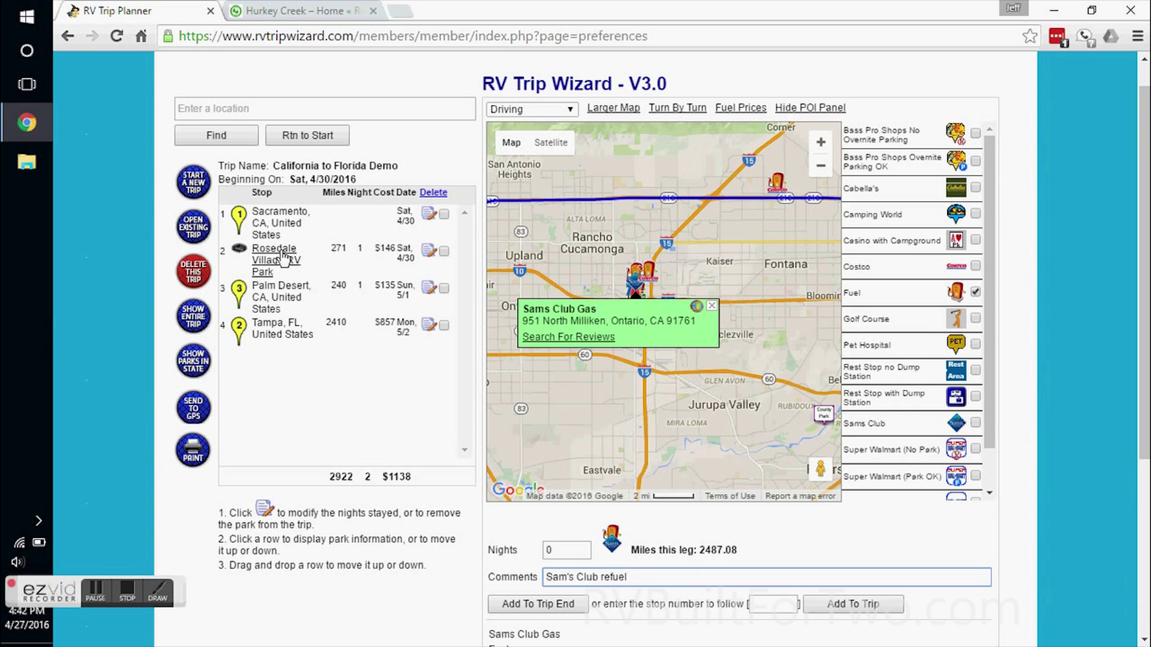
# Step: Select the Palm Desert stop and follow the route back west to Ontario, examining the fuel stations along the way
pyautogui.click(278, 308)
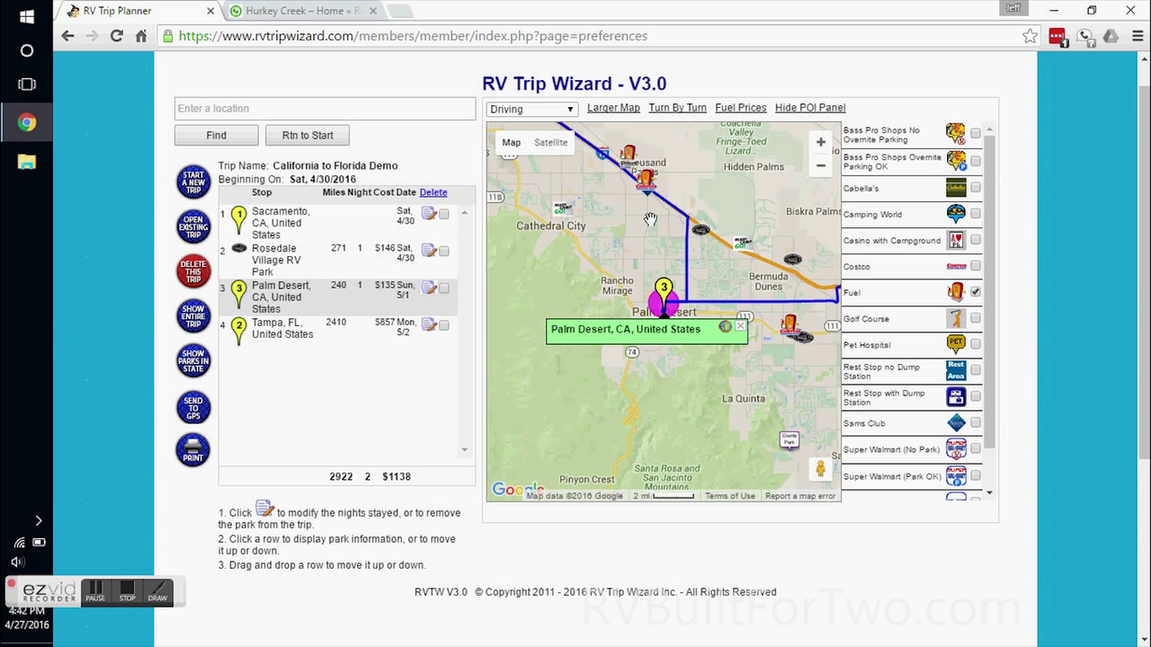
pyautogui.moveTo(641, 230); pyautogui.dragTo(843, 394)
pyautogui.moveTo(540, 210); pyautogui.dragTo(843, 264)
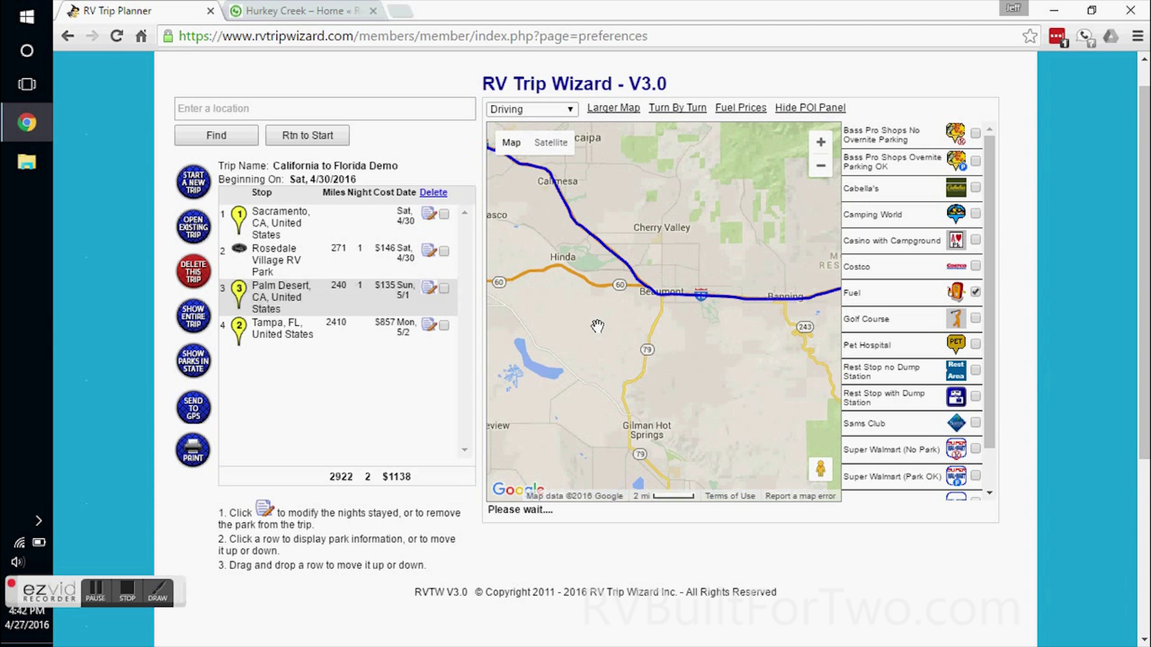
pyautogui.moveTo(598, 326); pyautogui.dragTo(786, 412)
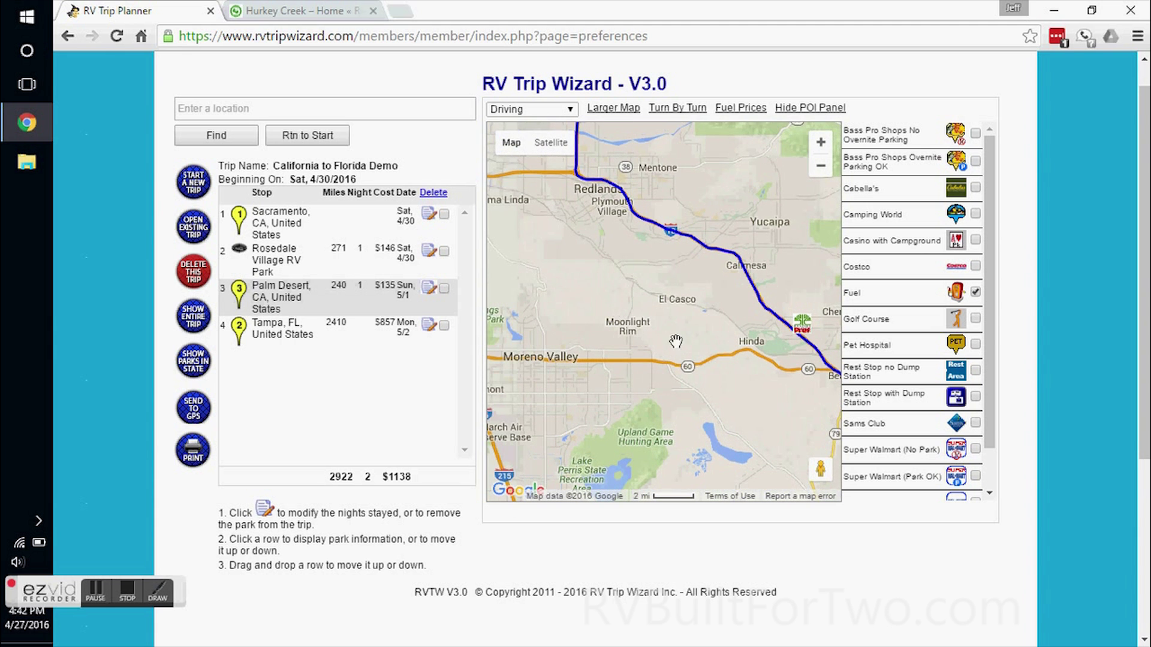
pyautogui.moveTo(640, 327); pyautogui.dragTo(832, 385)
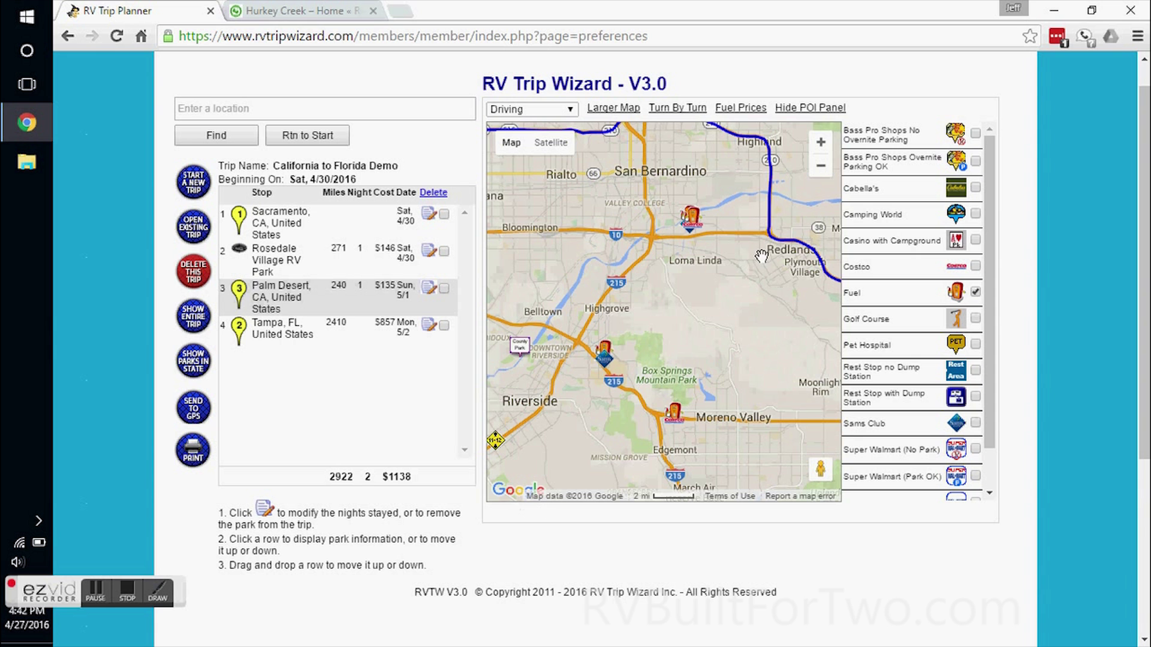
pyautogui.moveTo(761, 273); pyautogui.dragTo(814, 416)
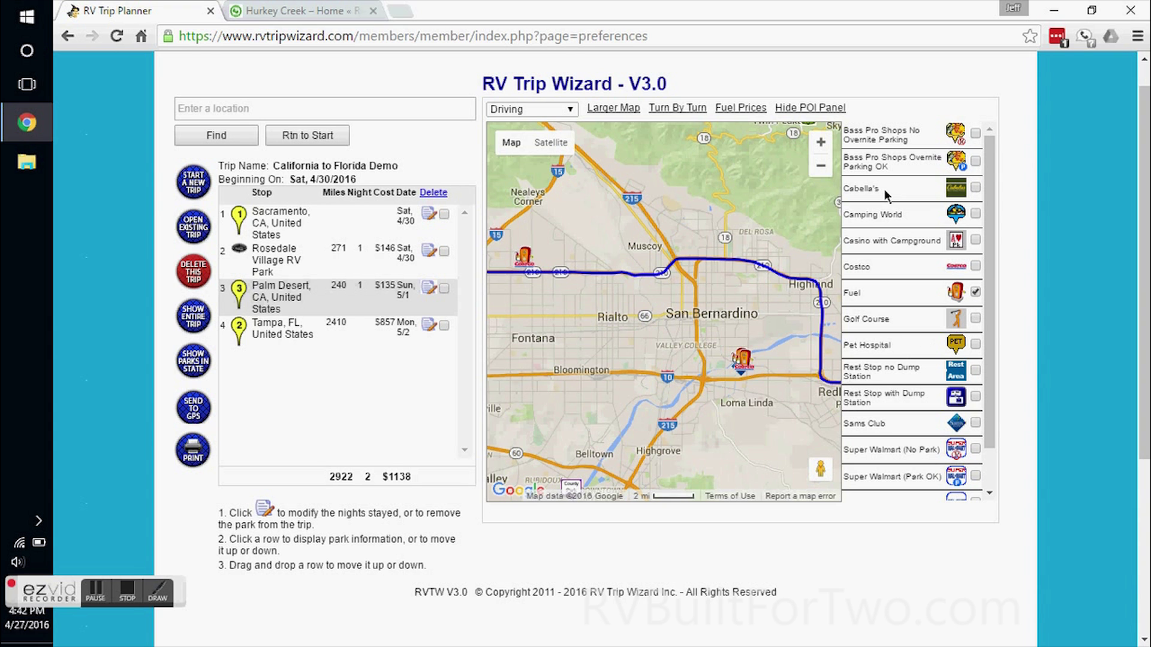
pyautogui.moveTo(786, 235); pyautogui.dragTo(655, 222)
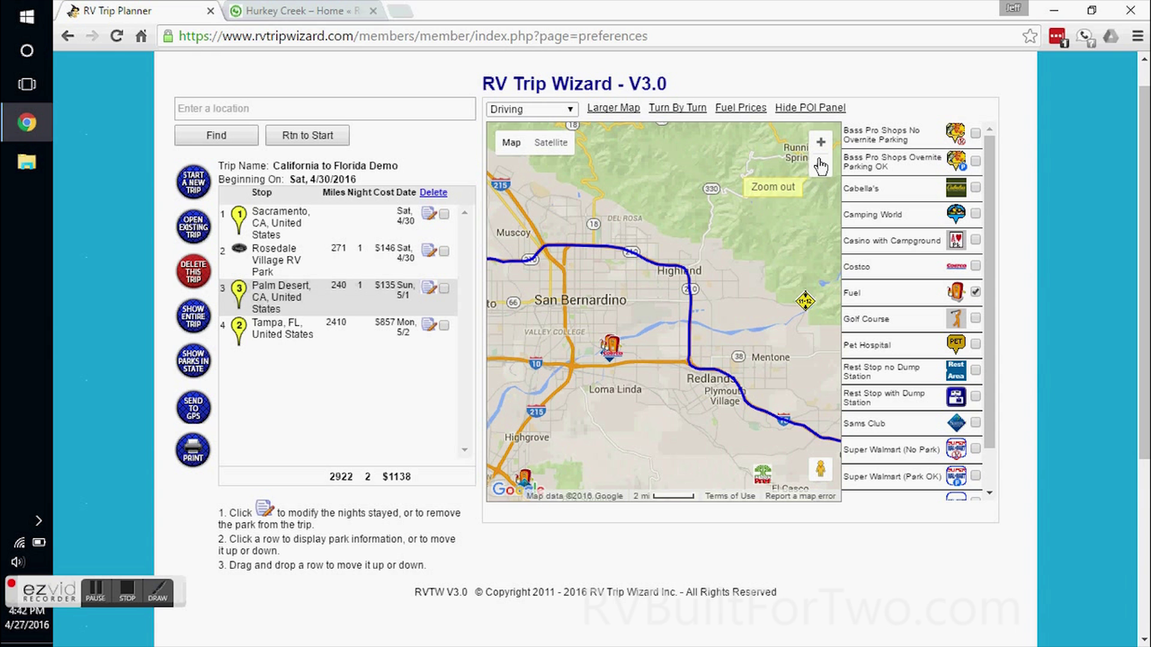
pyautogui.moveTo(651, 236); pyautogui.dragTo(708, 247)
pyautogui.moveTo(487, 337); pyautogui.dragTo(792, 342)
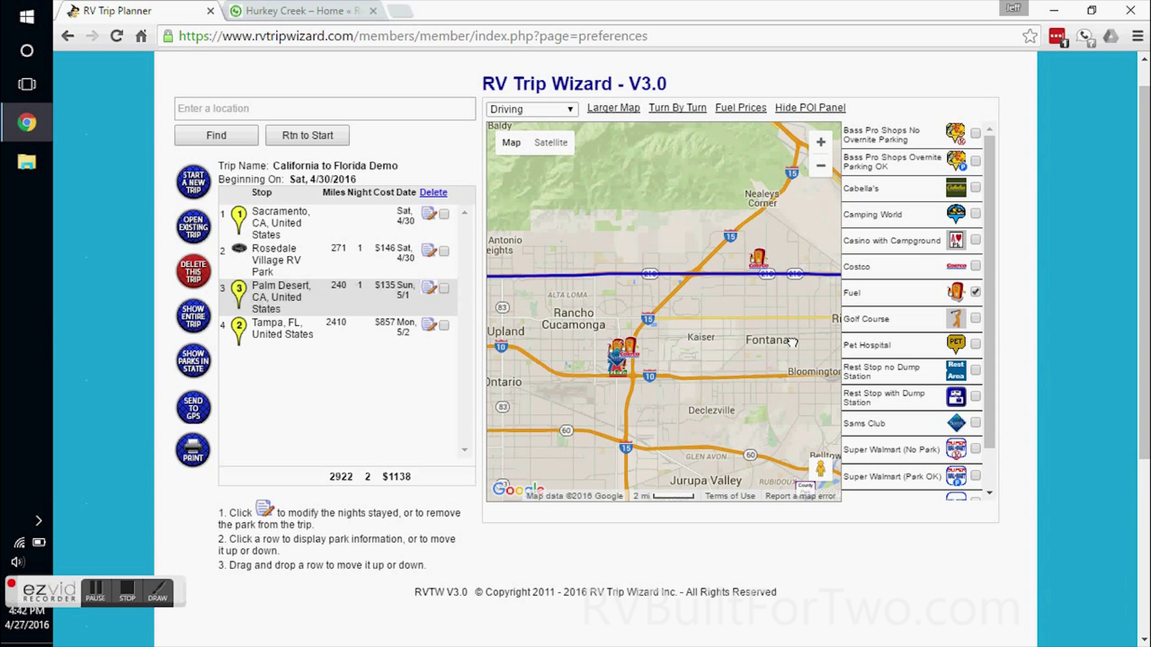
pyautogui.moveTo(793, 342); pyautogui.dragTo(793, 340)
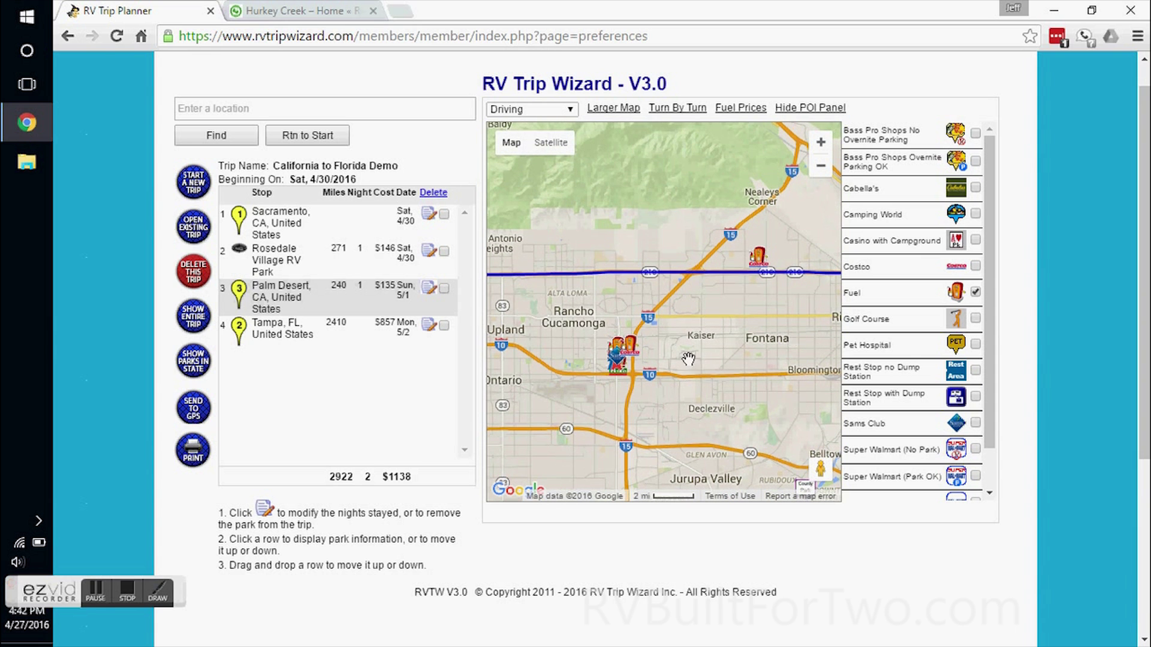
# Step: Add the Sams Club Gas station in Ontario to the trip following stop number 2, with the comment "Sam's Club refuel"
pyautogui.click(617, 360)
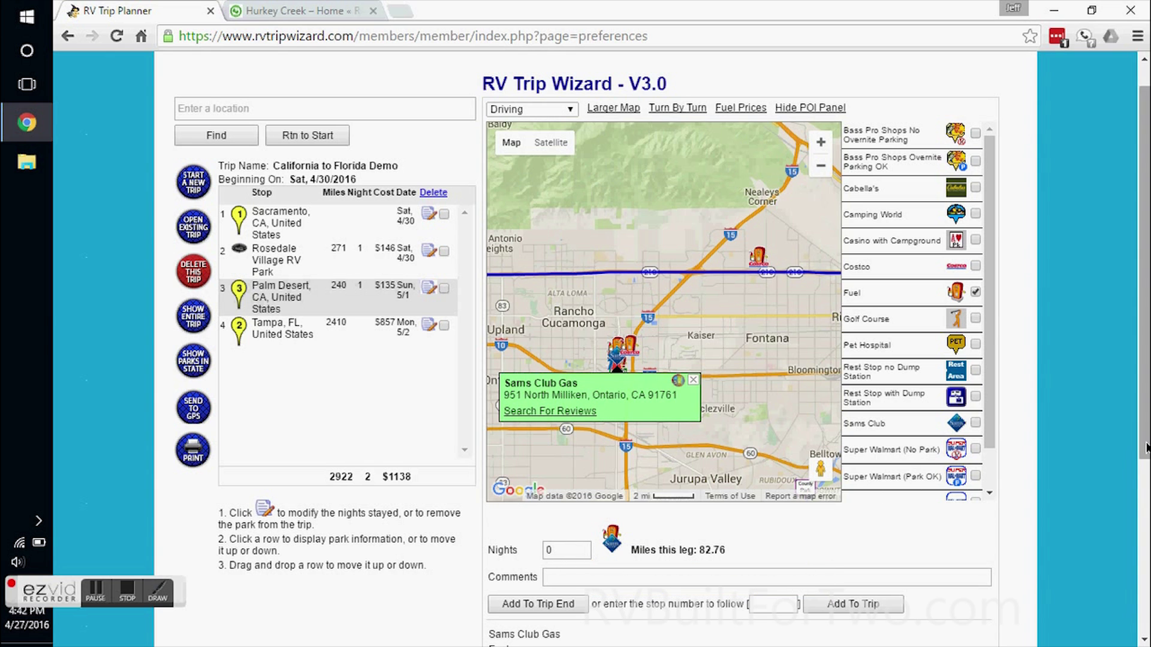
pyautogui.scroll(-3, 1147, 448)
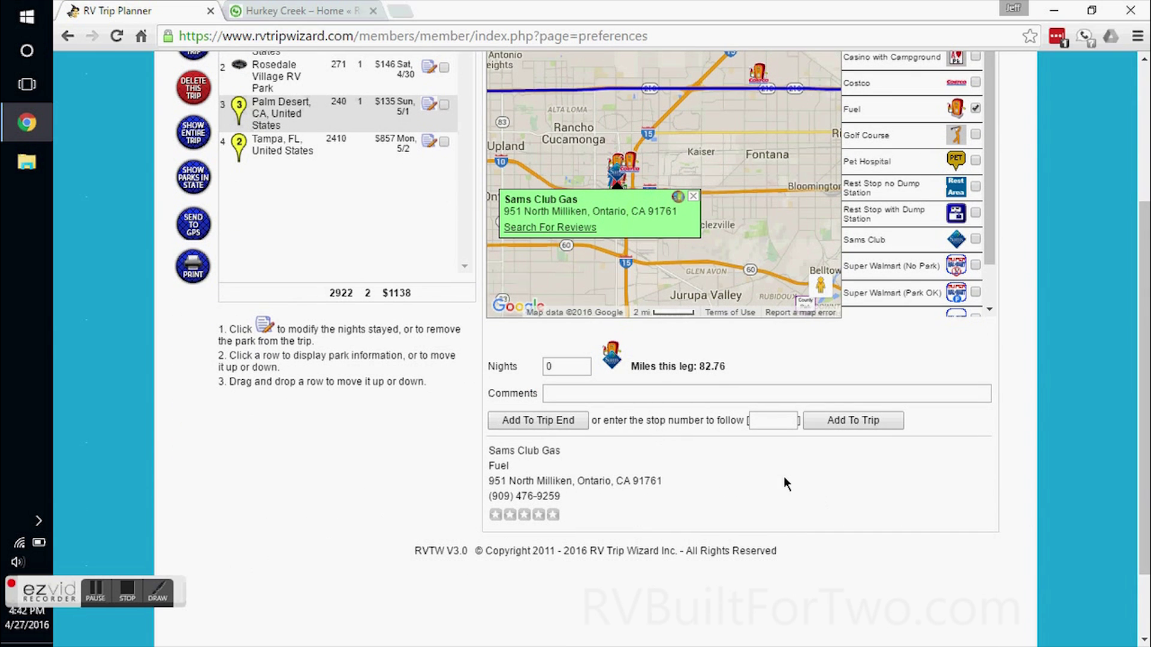
pyautogui.click(726, 394)
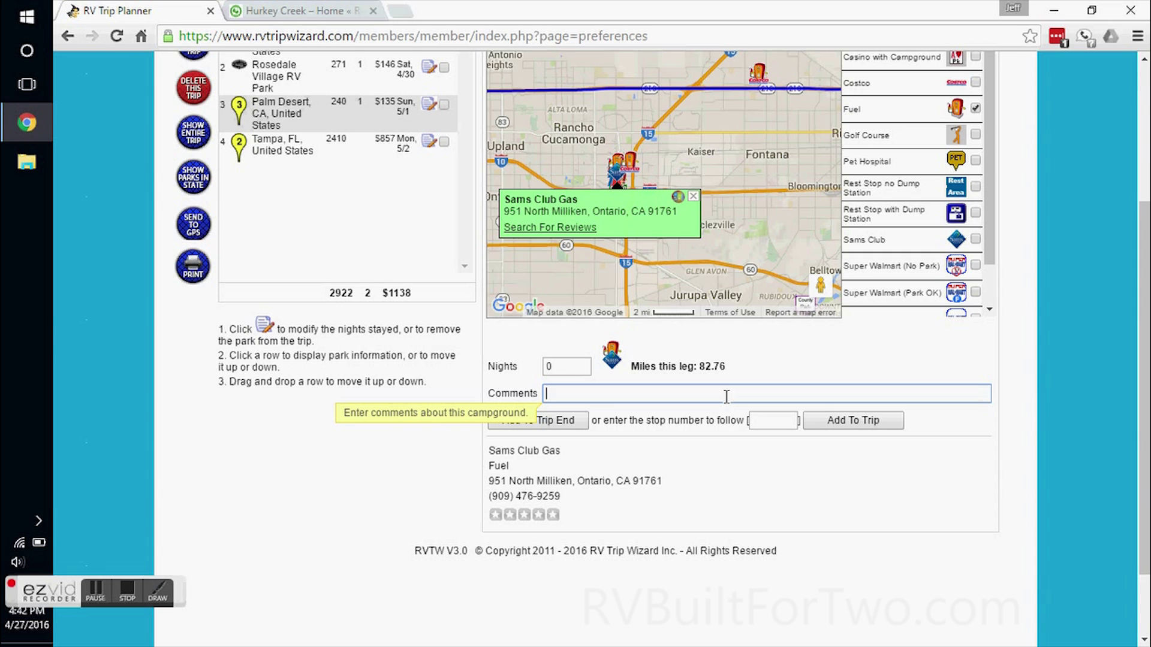
pyautogui.write("Sam's Club refuel")
pyautogui.click(774, 420)
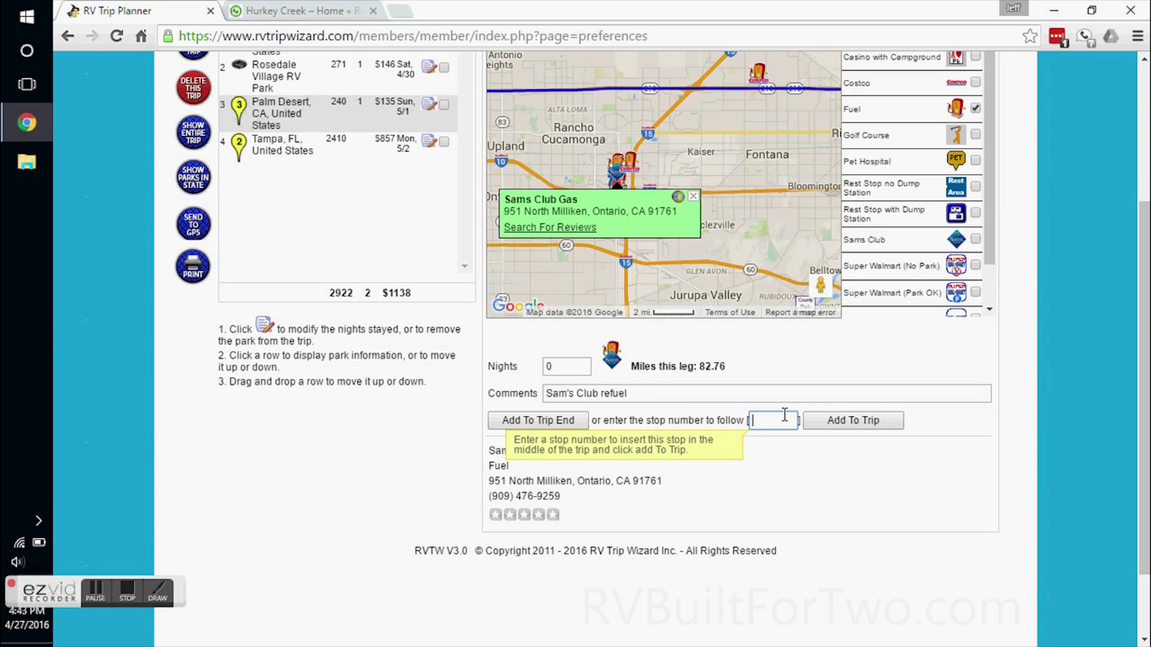
pyautogui.write('2')
pyautogui.click(865, 422)
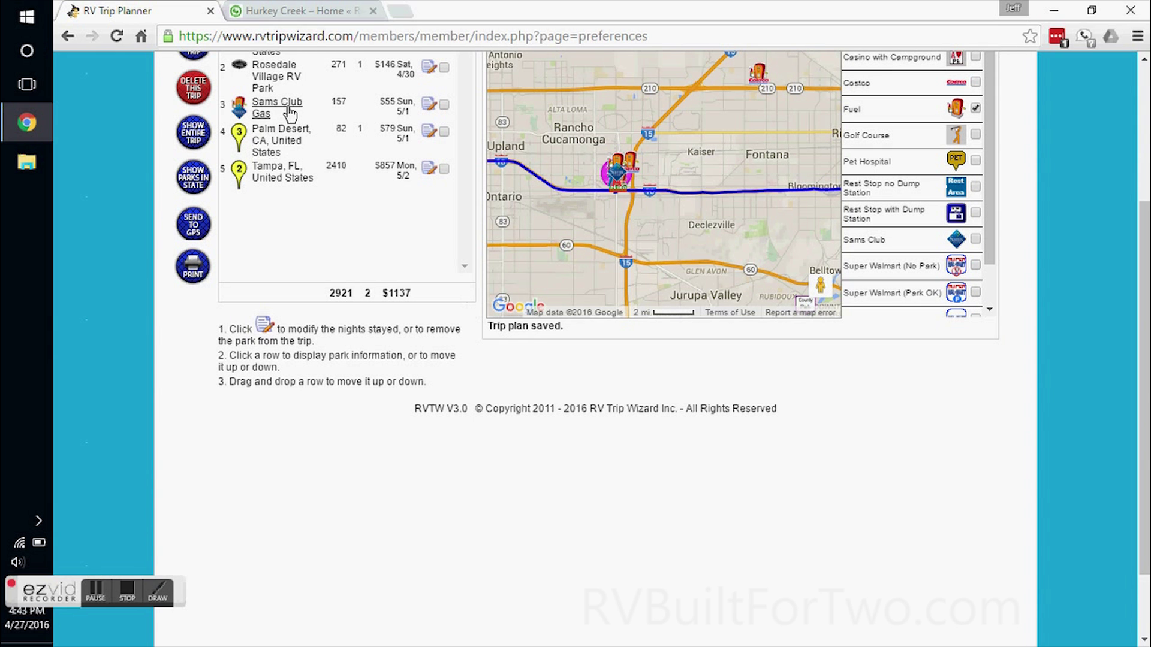
# Step: Record 62 gallons of fuel added at the Sams Club Gas stop
pyautogui.click(429, 106)
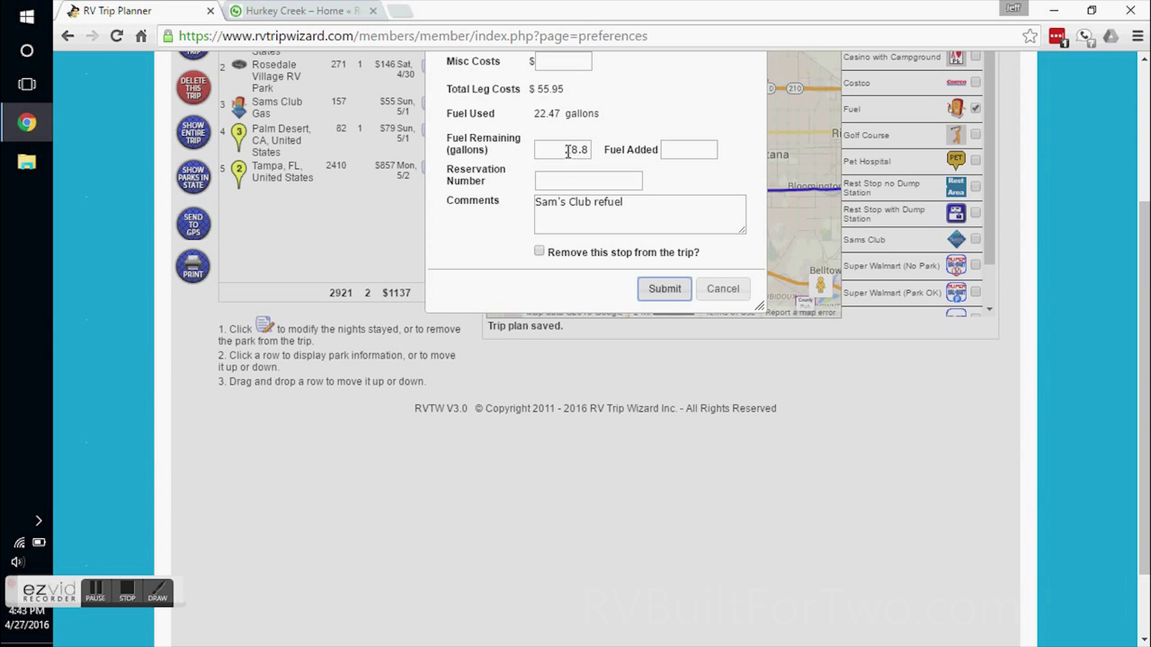
pyautogui.click(696, 147)
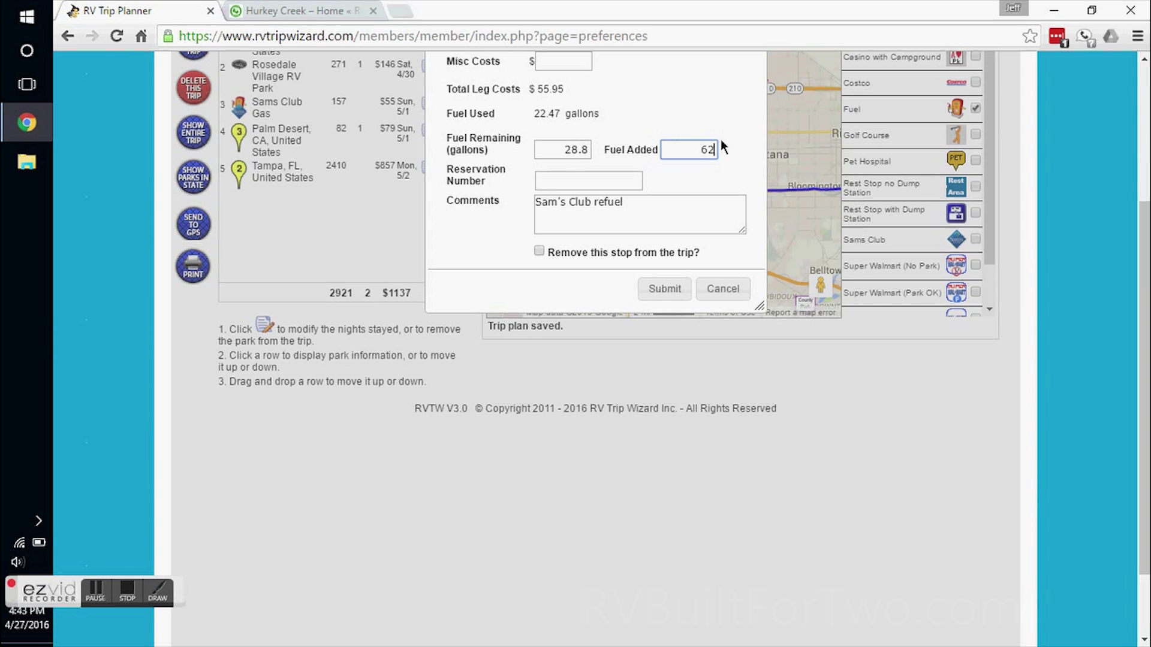
pyautogui.click(670, 288)
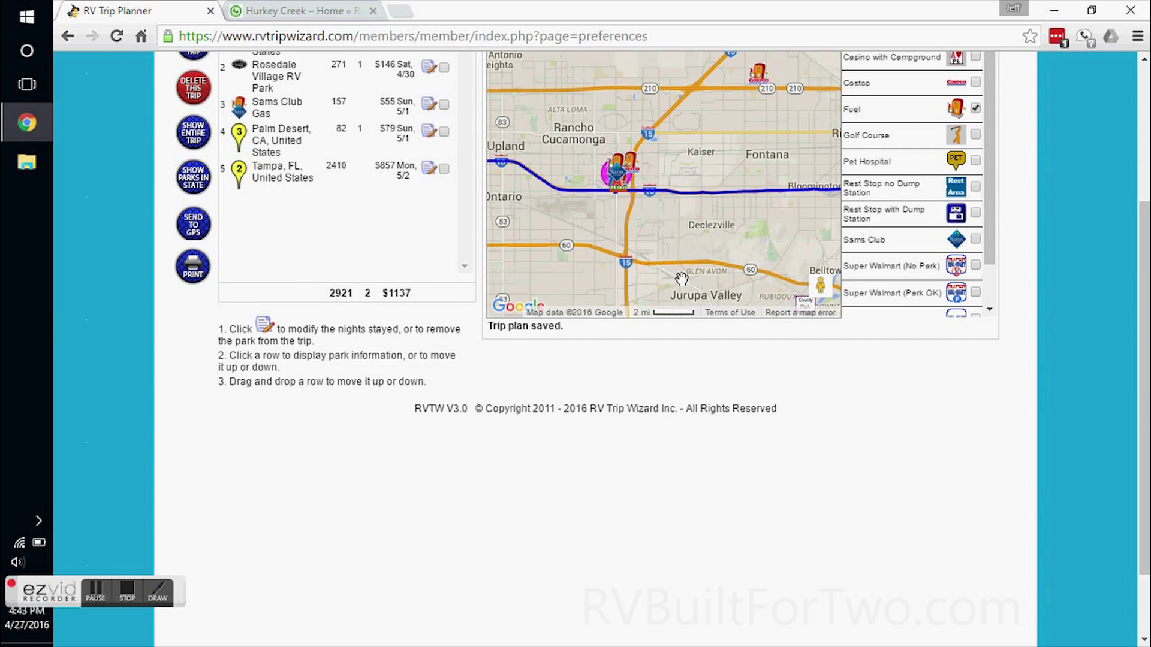
# Step: Remove the Fuel points of interest from the map and hide the POI panel
pyautogui.moveTo(1143, 234); pyautogui.dragTo(1143, 96)
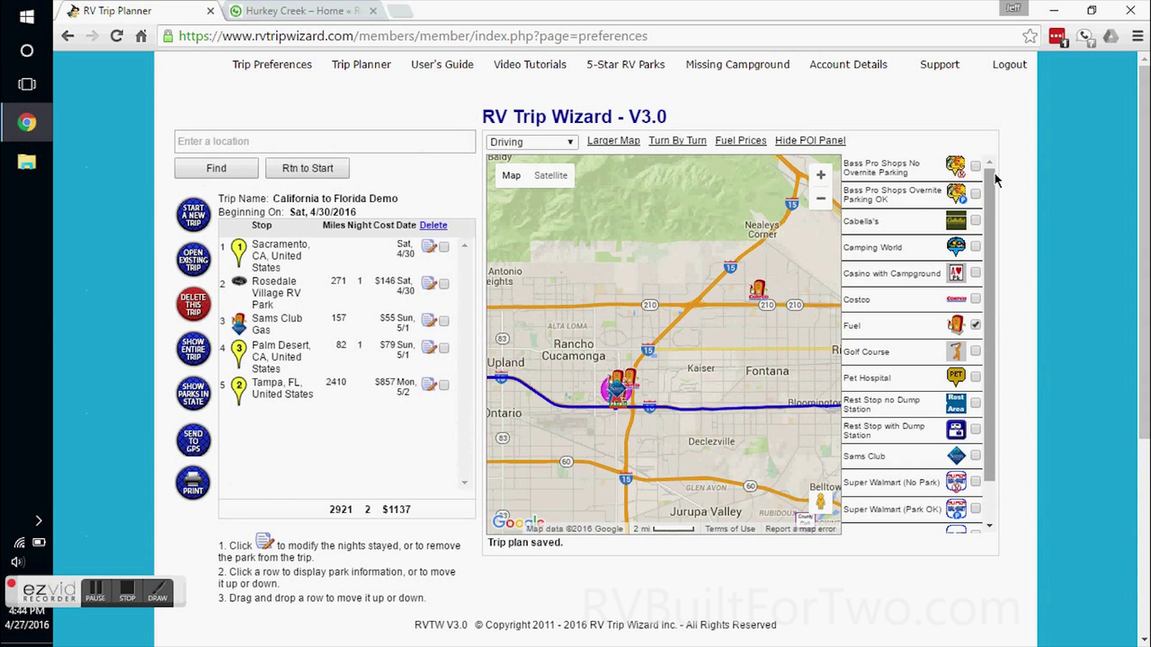
pyautogui.click(976, 325)
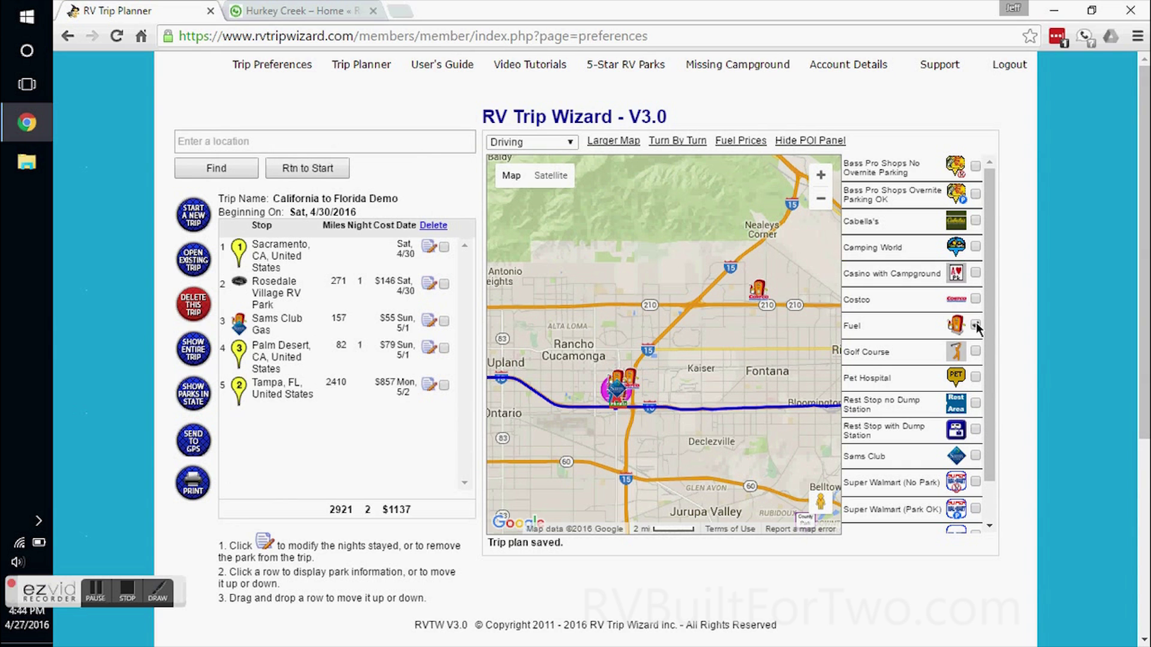
pyautogui.click(821, 142)
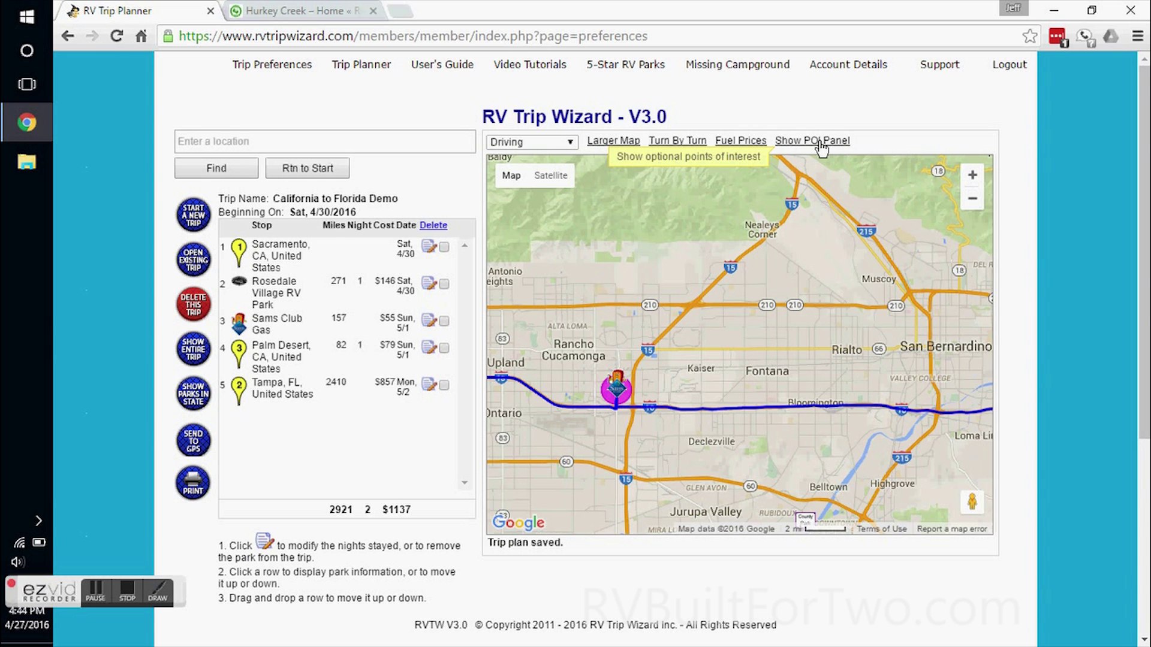
# Step: Examine the route east from Ontario past Palm Desert to where the driving radius ends near Phoenix, Arizona
pyautogui.click(973, 202)
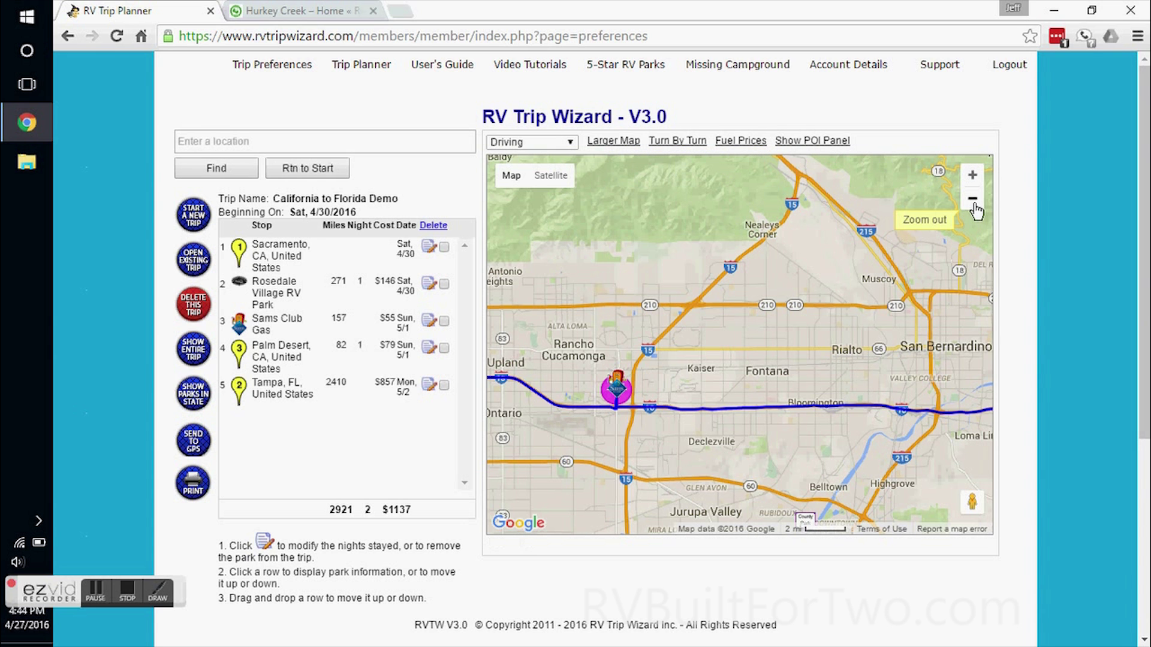
pyautogui.click(973, 200)
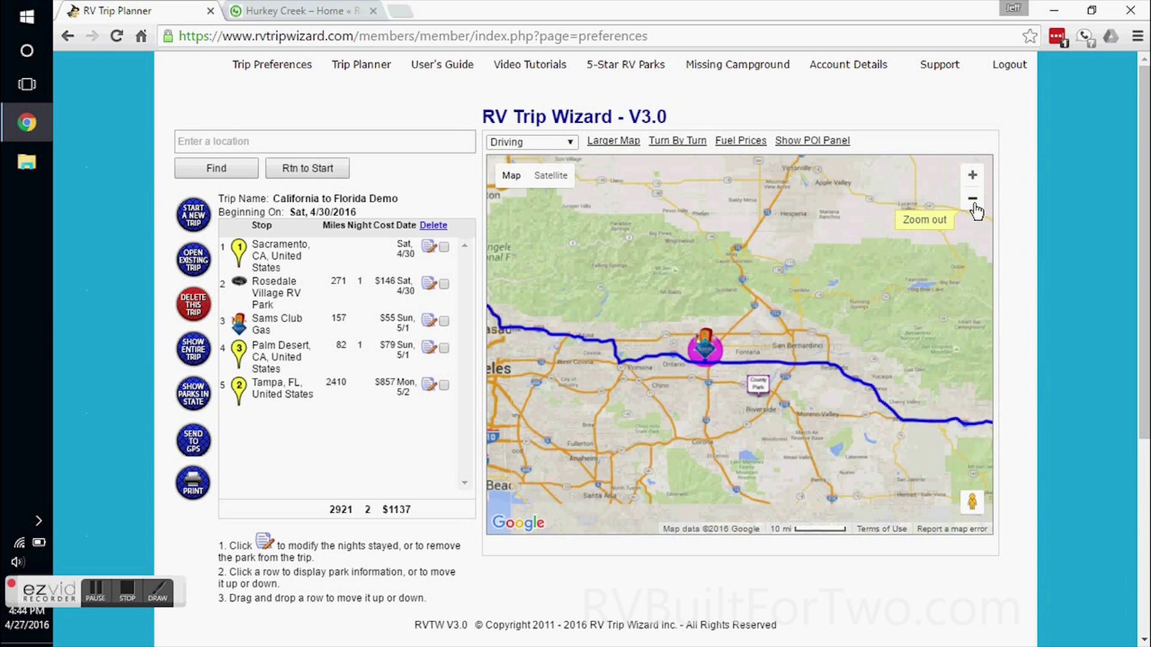
pyautogui.click(973, 200)
pyautogui.click(973, 199)
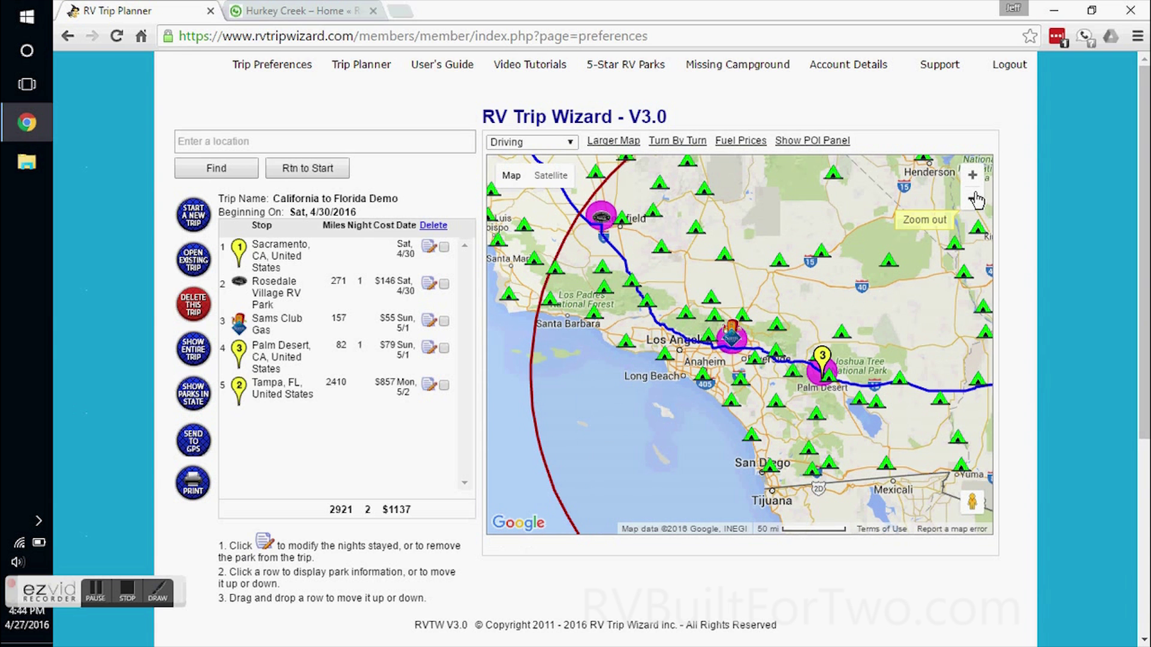
pyautogui.click(973, 200)
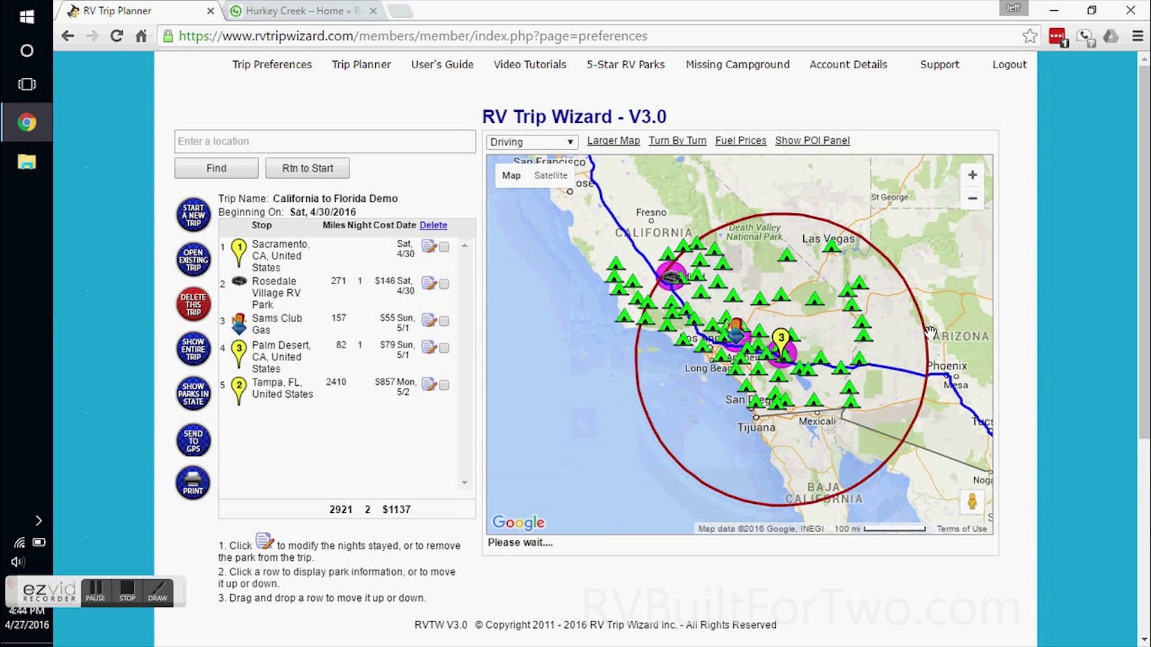
pyautogui.moveTo(929, 339); pyautogui.dragTo(683, 275)
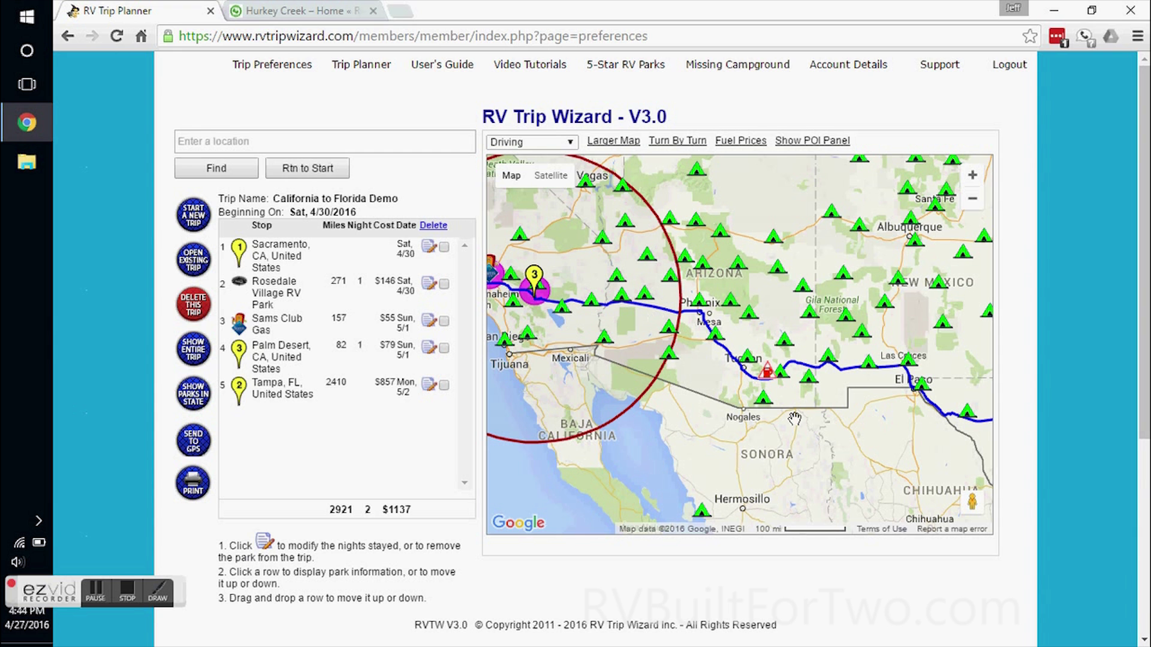
pyautogui.click(971, 178)
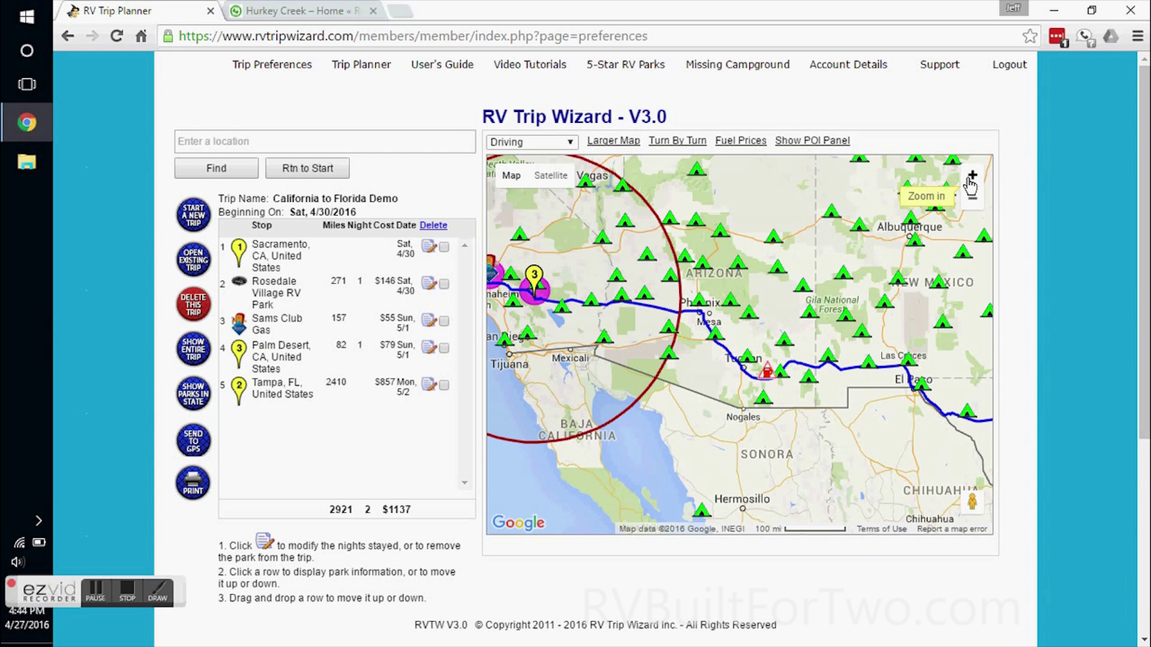
pyautogui.click(972, 177)
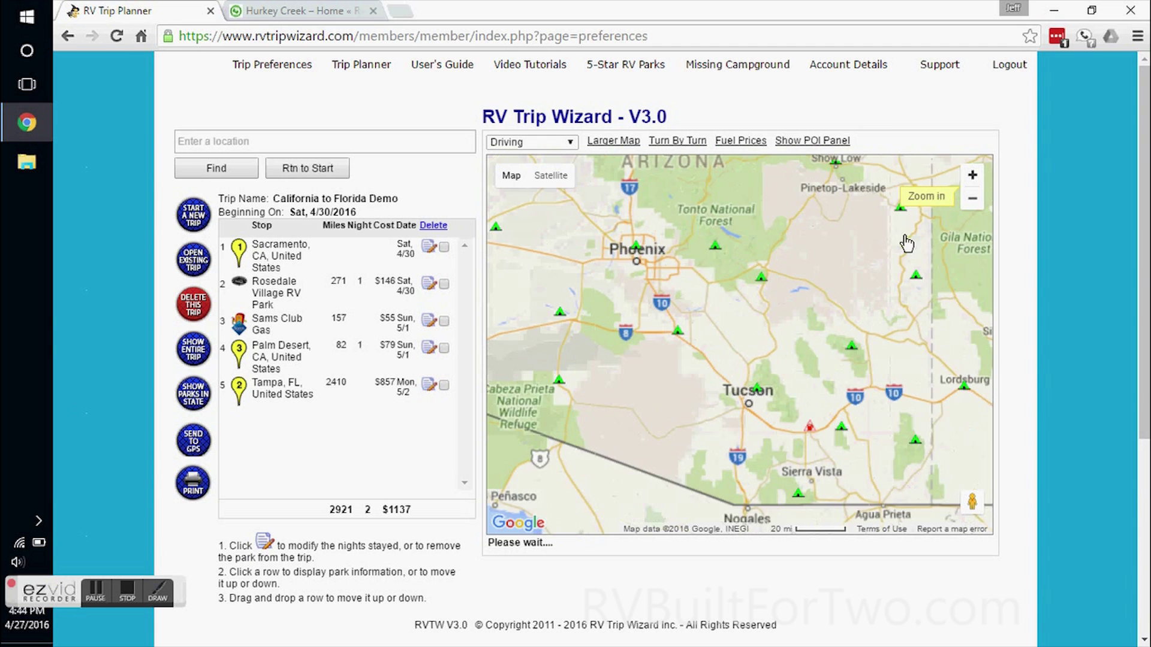
# Step: Examine the campgrounds along the route around Phoenix, Mesa, Scottsdale and Glendale
pyautogui.moveTo(596, 283); pyautogui.dragTo(650, 356)
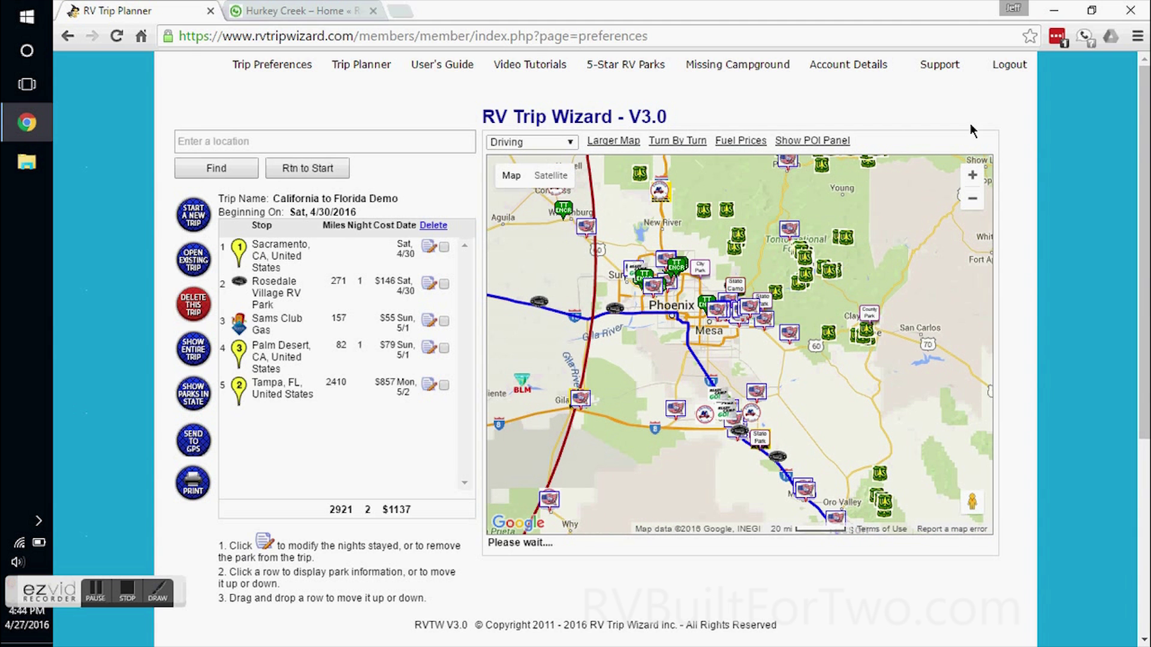
pyautogui.click(973, 175)
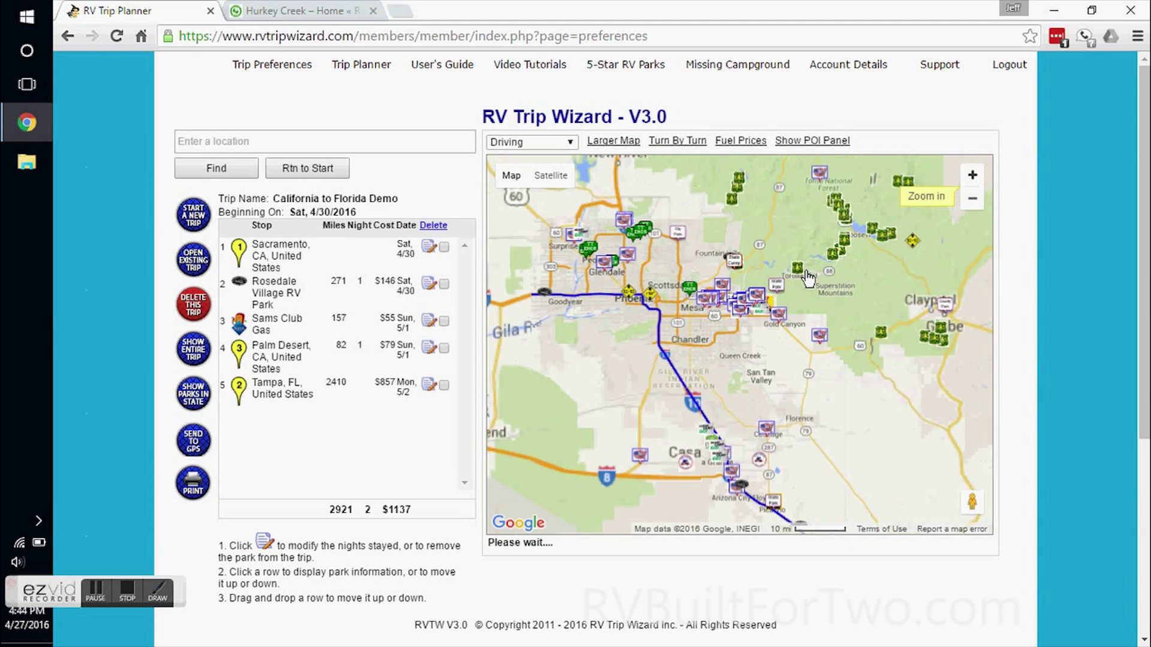
pyautogui.moveTo(565, 365); pyautogui.dragTo(617, 380)
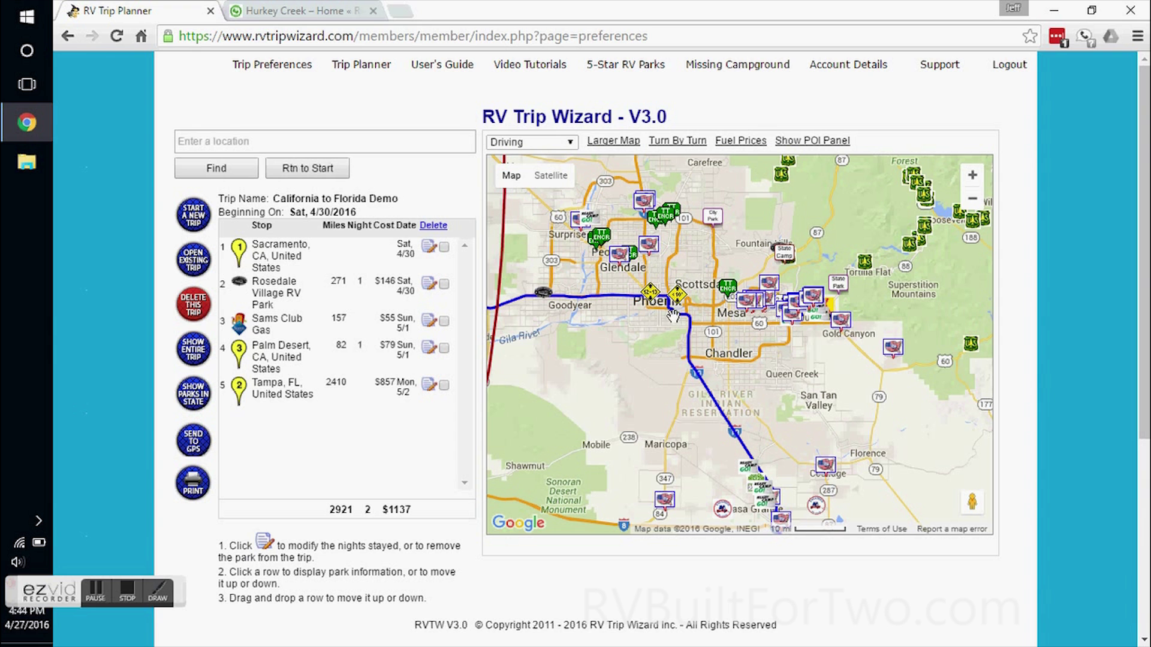
pyautogui.click(973, 178)
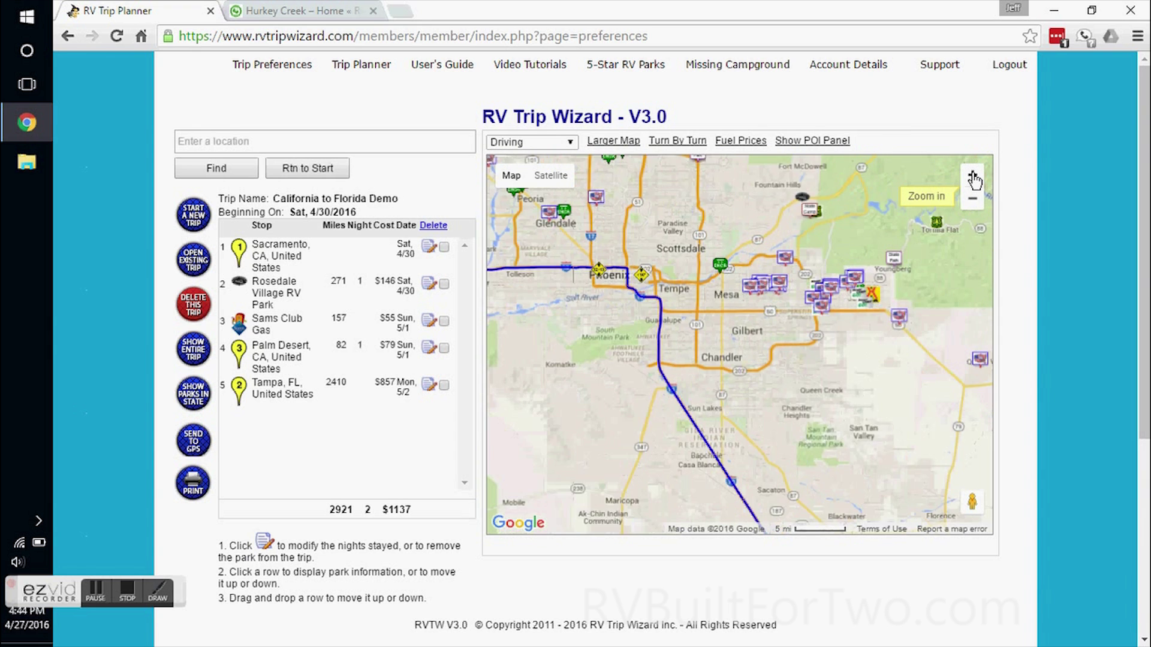
pyautogui.click(973, 178)
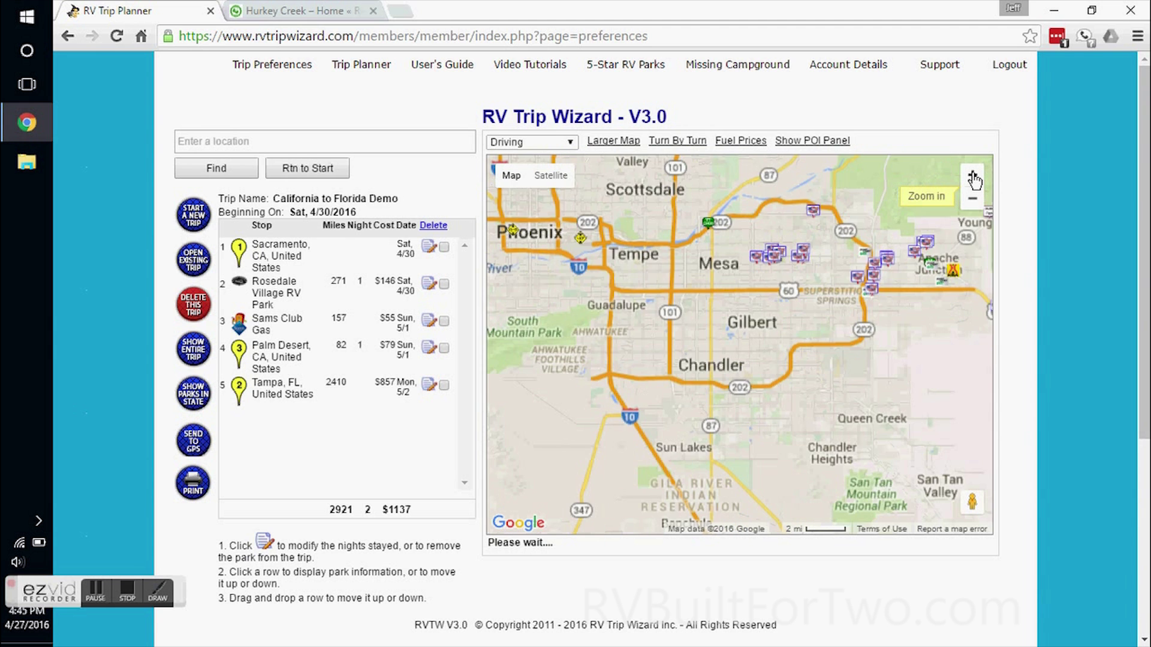
pyautogui.moveTo(529, 258); pyautogui.dragTo(779, 333)
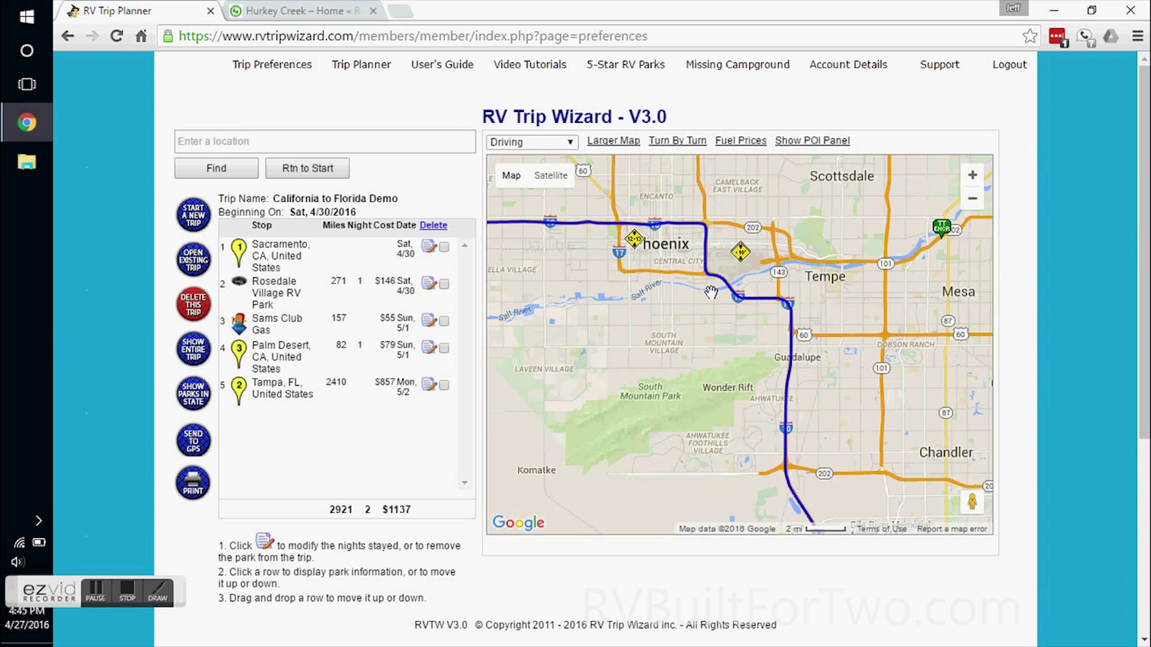
pyautogui.moveTo(789, 231); pyautogui.dragTo(735, 473)
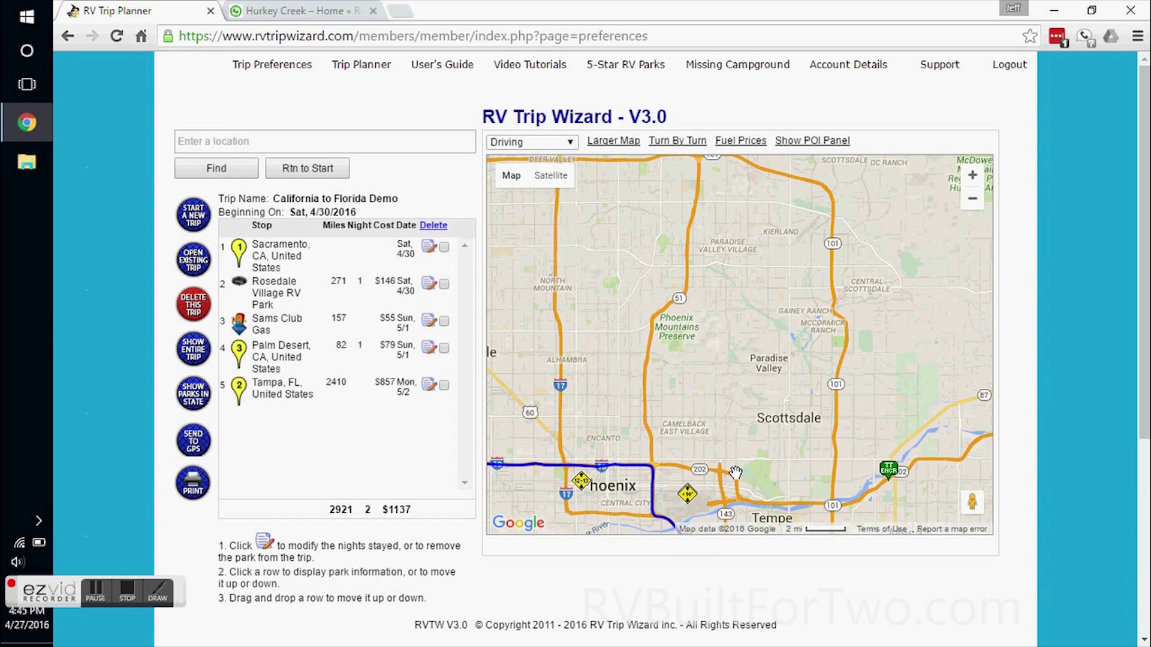
pyautogui.click(972, 198)
pyautogui.moveTo(799, 246); pyautogui.dragTo(821, 179)
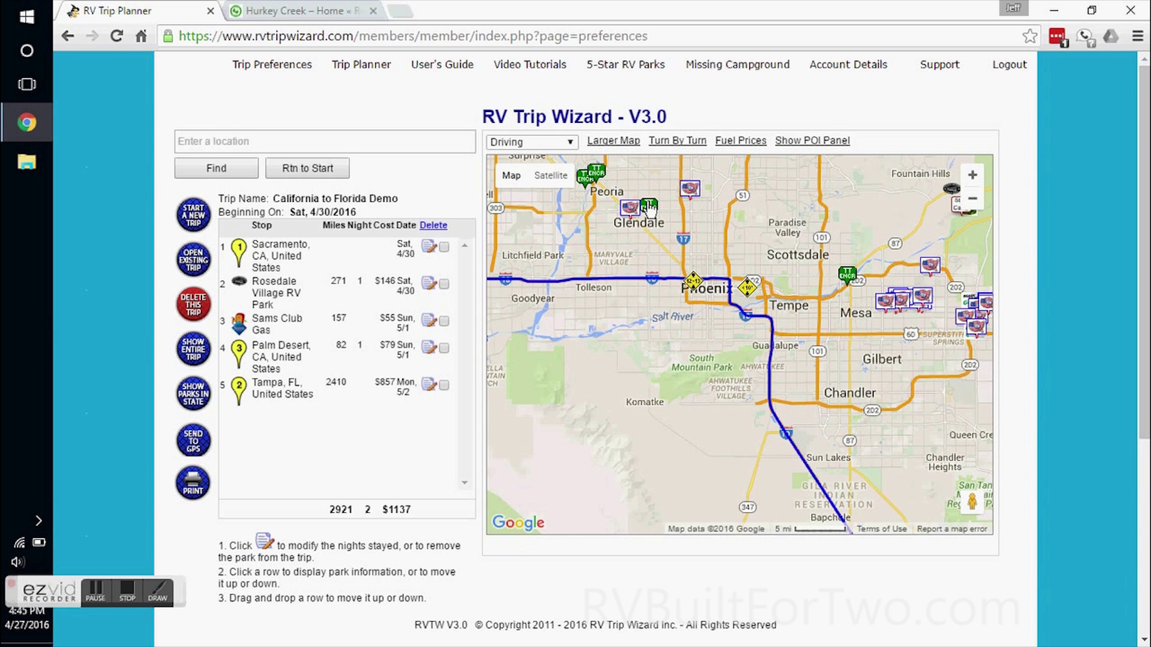
# Step: Review the Palm Shadows RV Resort in Glendale and add it to the trip following stop number 4, Palm Desert
pyautogui.click(649, 208)
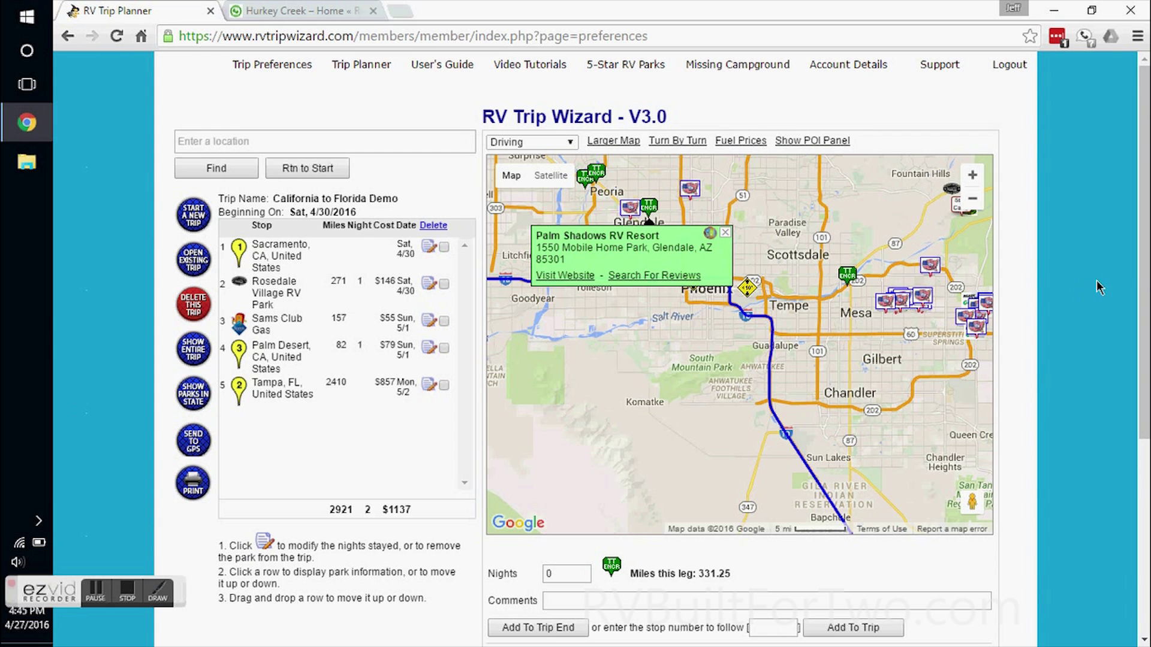
pyautogui.scroll(-5, 1143, 210)
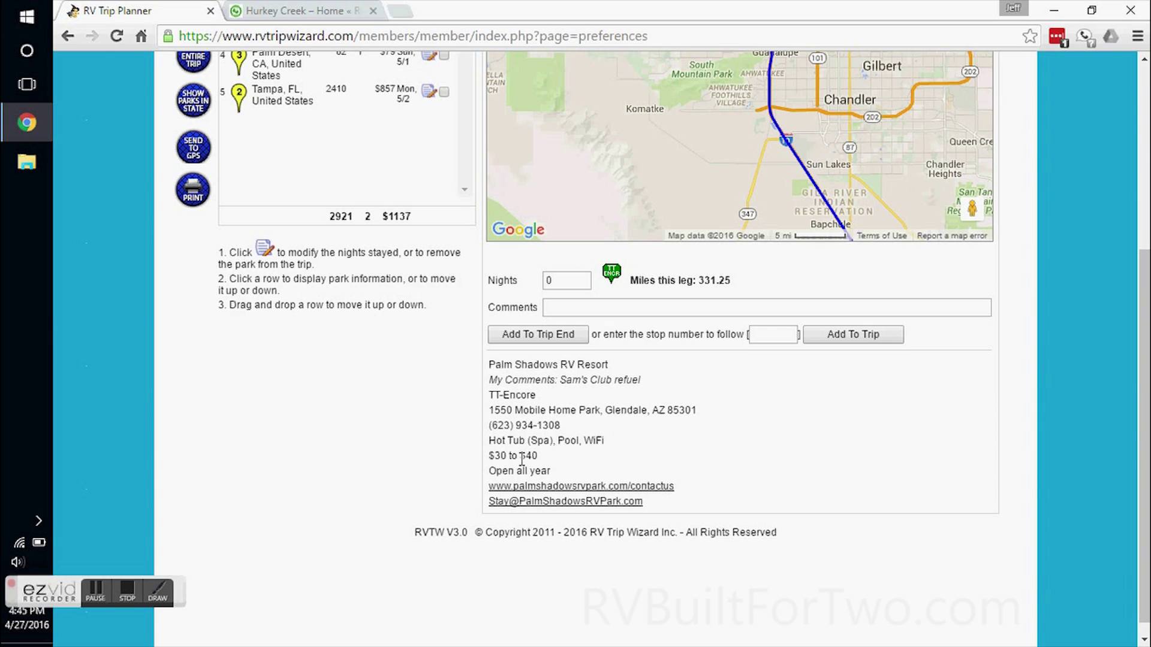
pyautogui.click(786, 341)
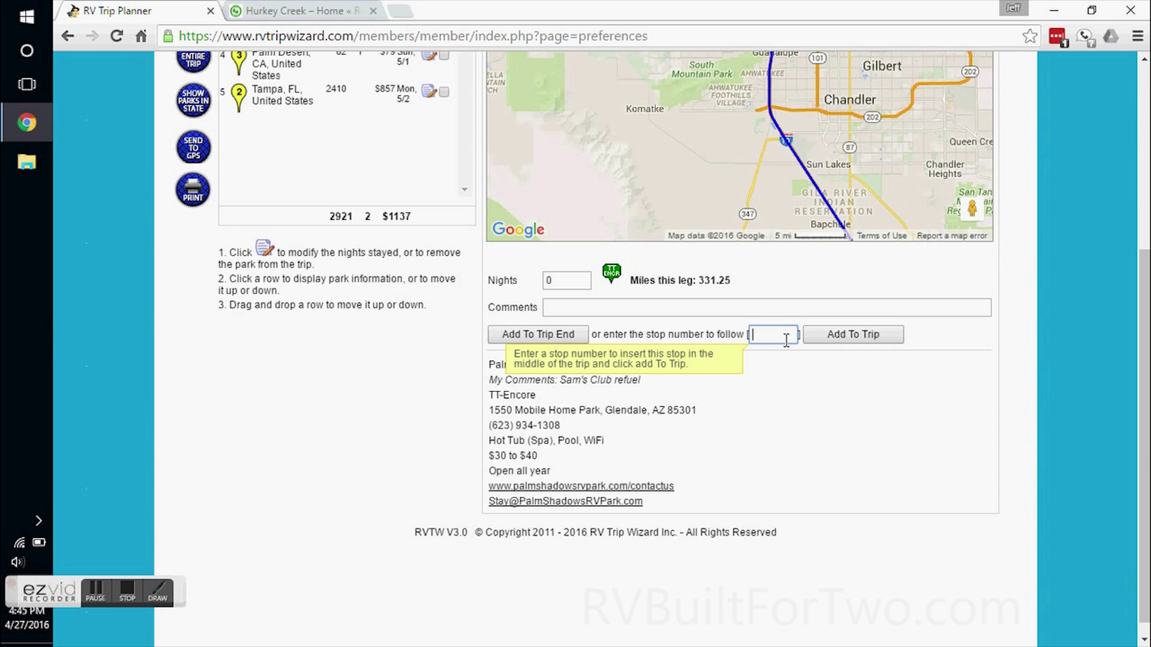
pyautogui.click(860, 334)
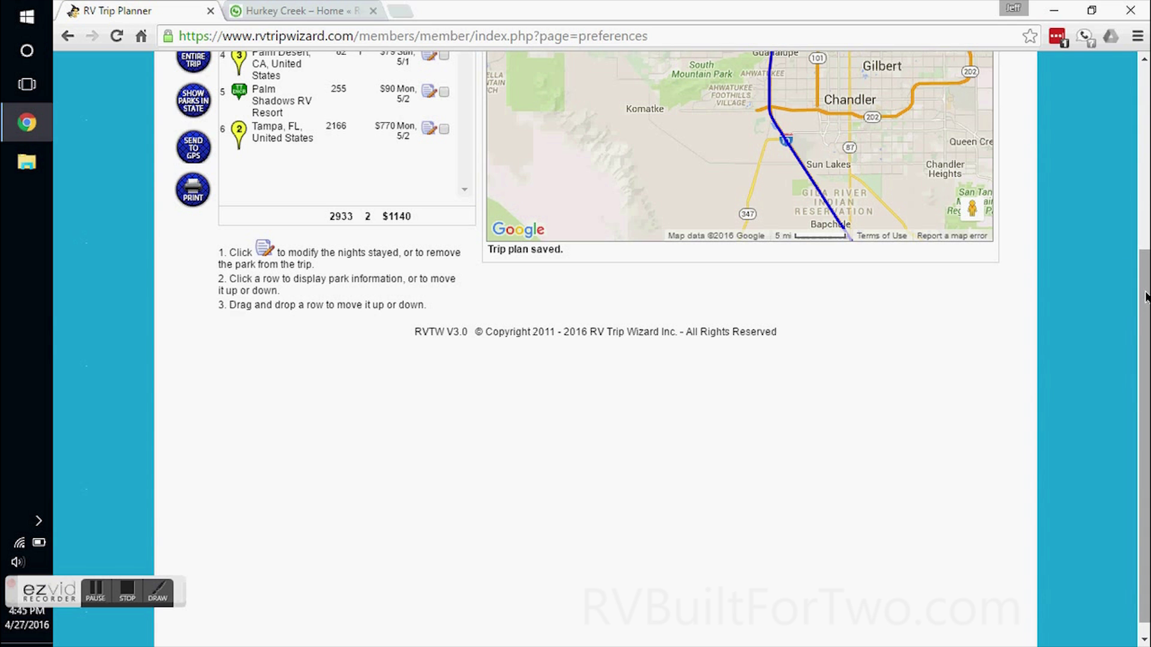
# Step: Set the stay at the Palm Shadows RV Resort stop to 1 night
pyautogui.moveTo(1139, 282); pyautogui.dragTo(1139, 138)
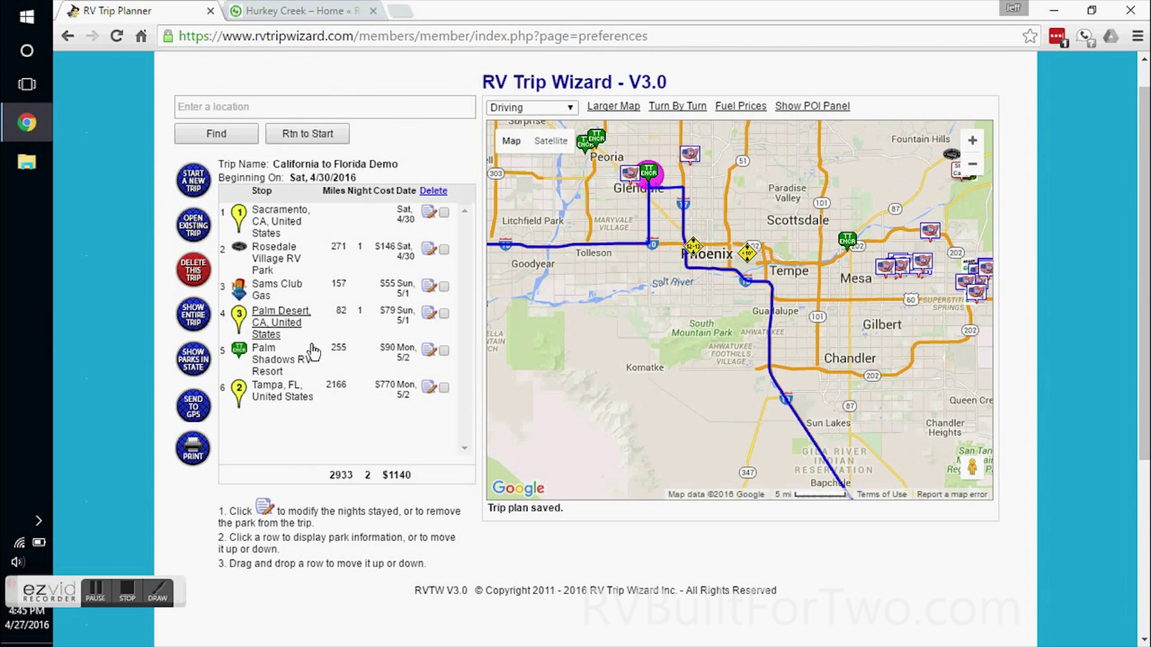
pyautogui.click(428, 351)
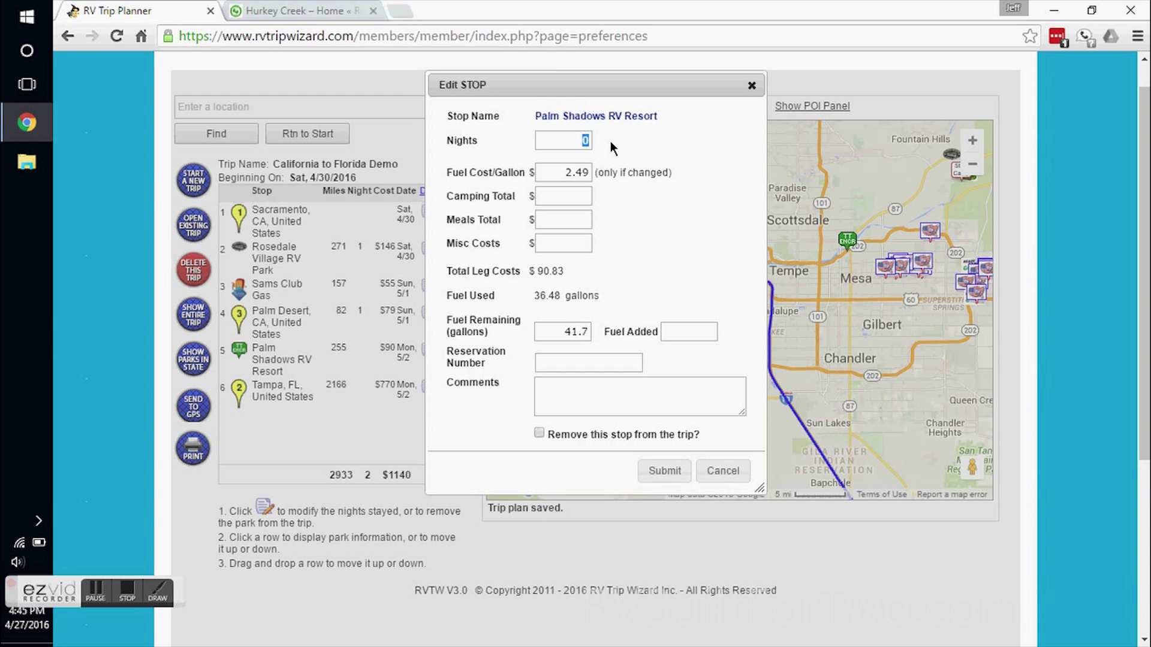
pyautogui.write('1')
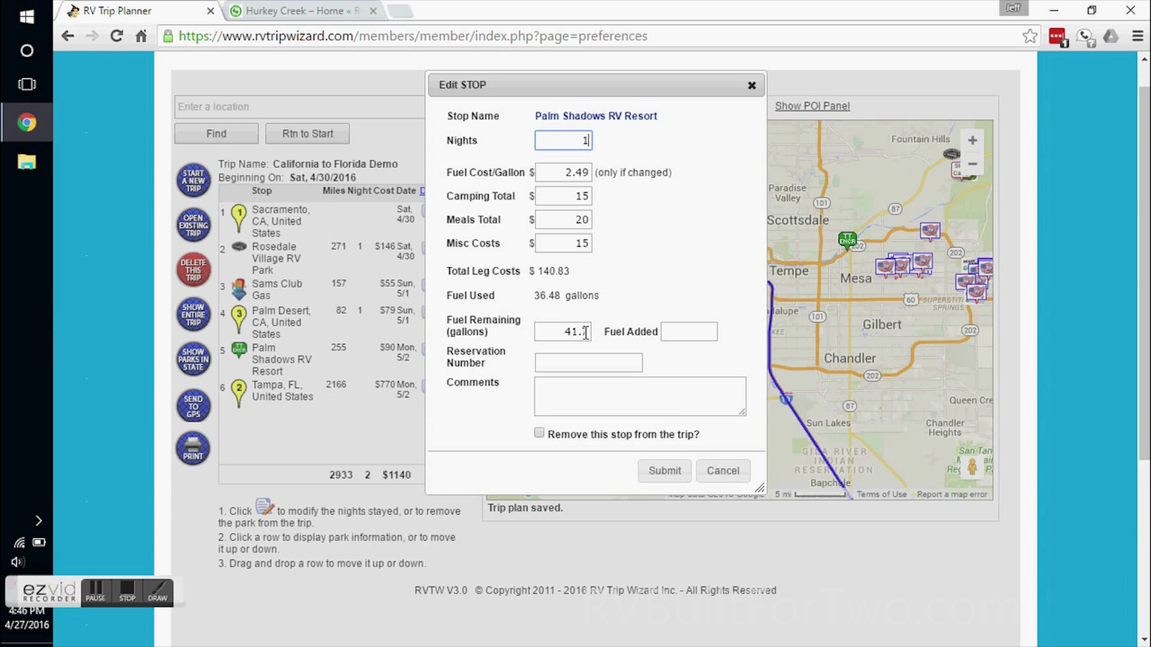
pyautogui.click(664, 477)
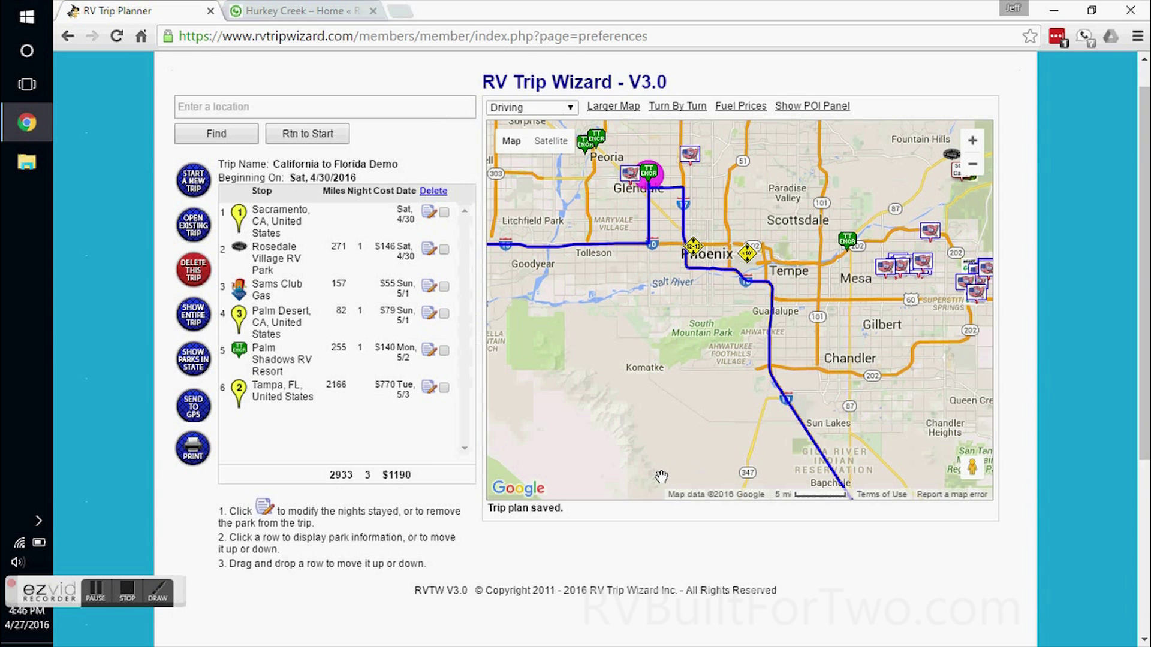
# Step: Select the Palm Shadows RV Resort stop and examine the route and campgrounds southeast through Tucson to the driving radius near Lordsburg
pyautogui.click(972, 168)
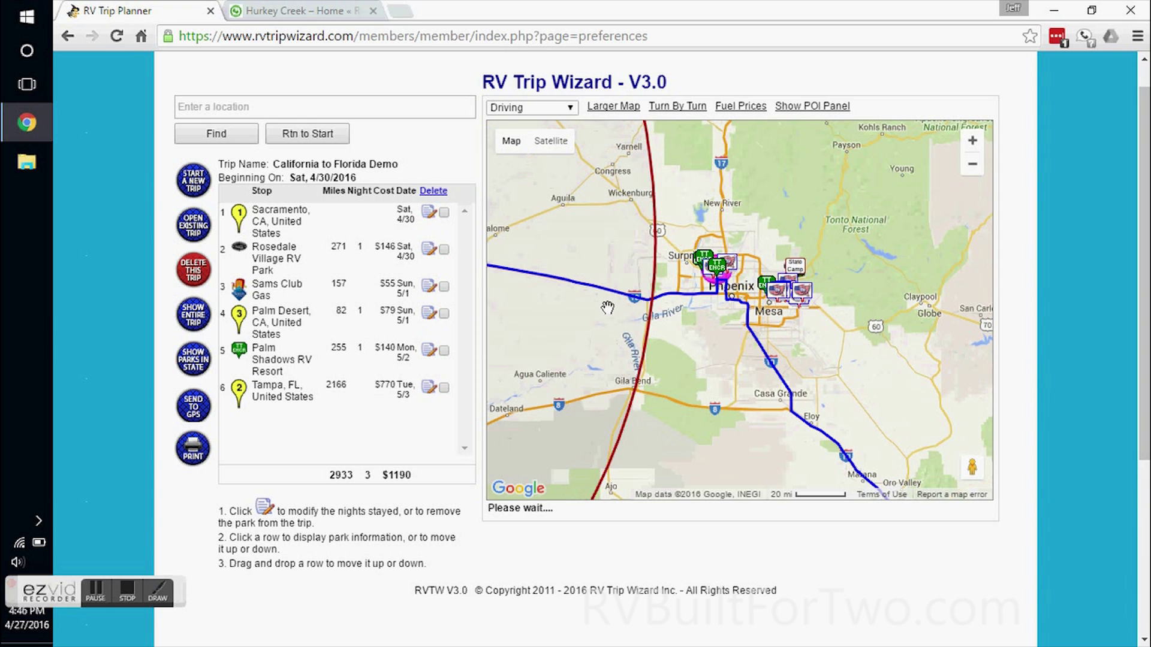
pyautogui.click(279, 366)
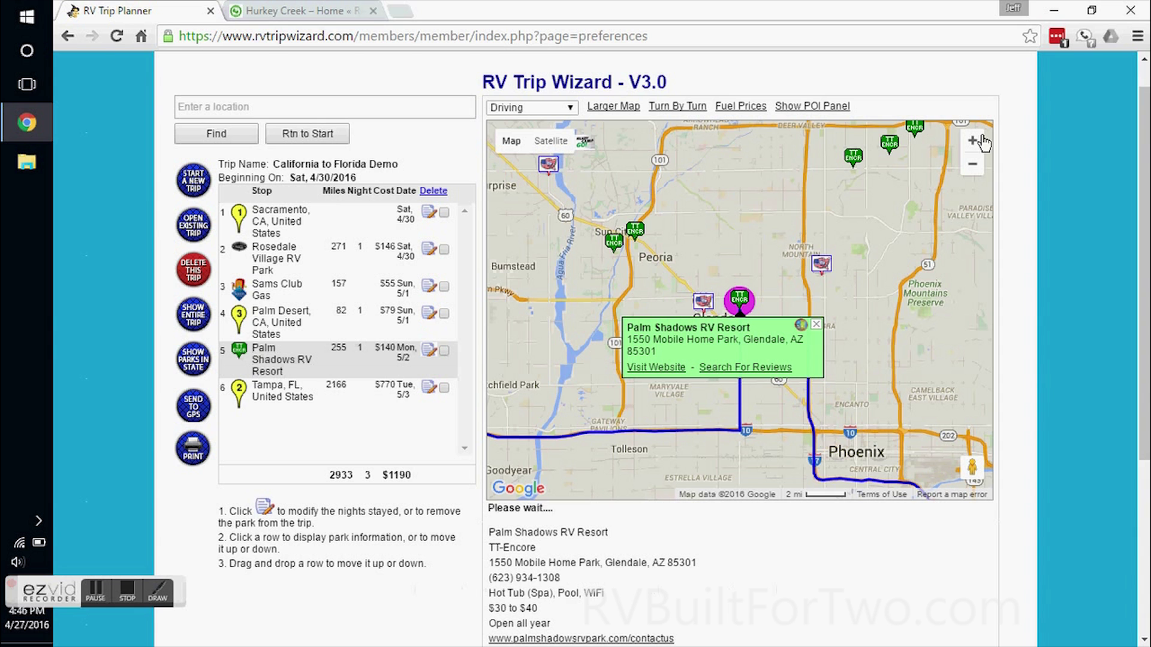
pyautogui.click(973, 166)
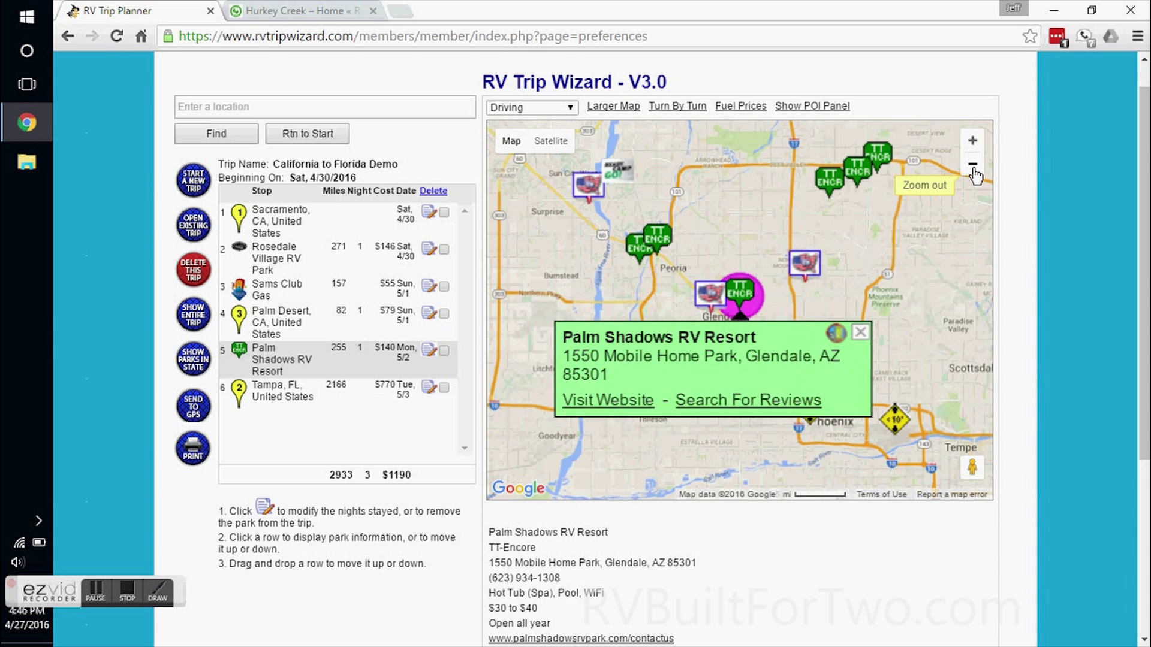
pyautogui.click(972, 166)
pyautogui.click(972, 166)
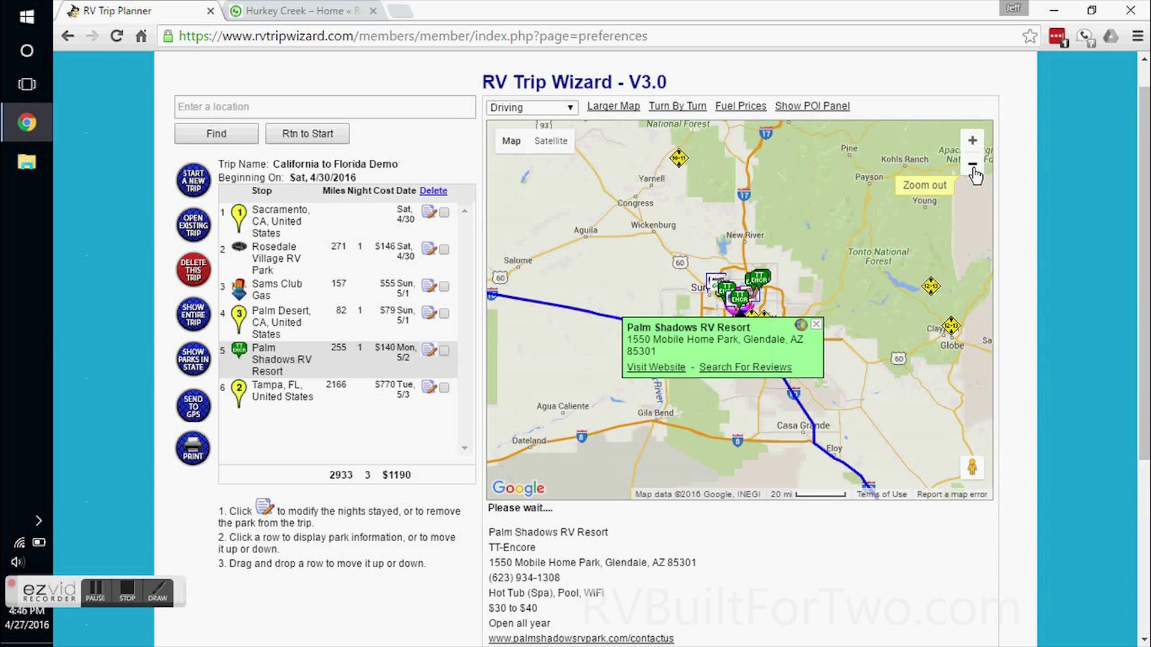
pyautogui.click(973, 168)
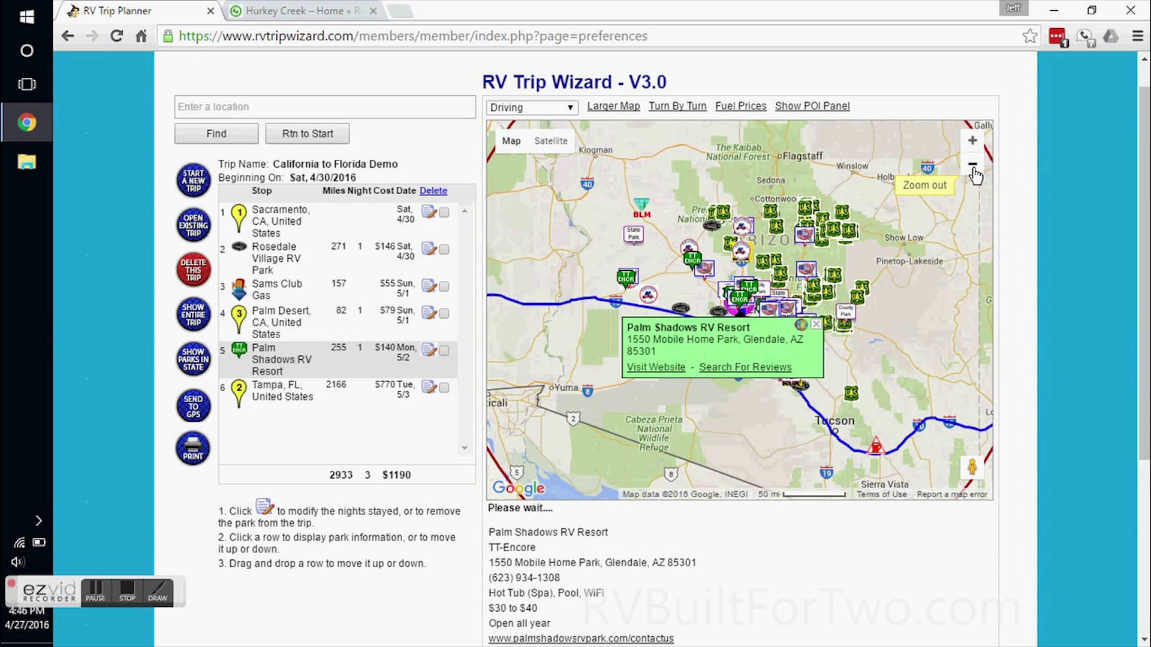
pyautogui.moveTo(910, 328); pyautogui.dragTo(777, 239)
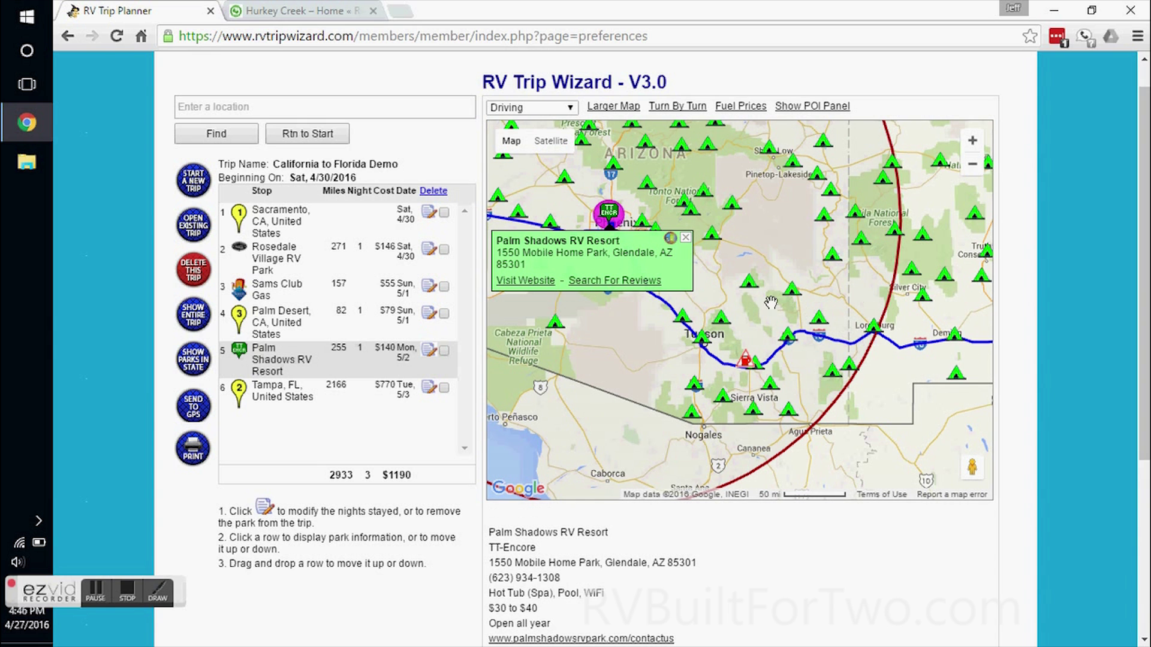
# Step: Bring the route around Tucson into view and show the Fuel and Sams Club points of interest on the map
pyautogui.moveTo(752, 312); pyautogui.dragTo(770, 262)
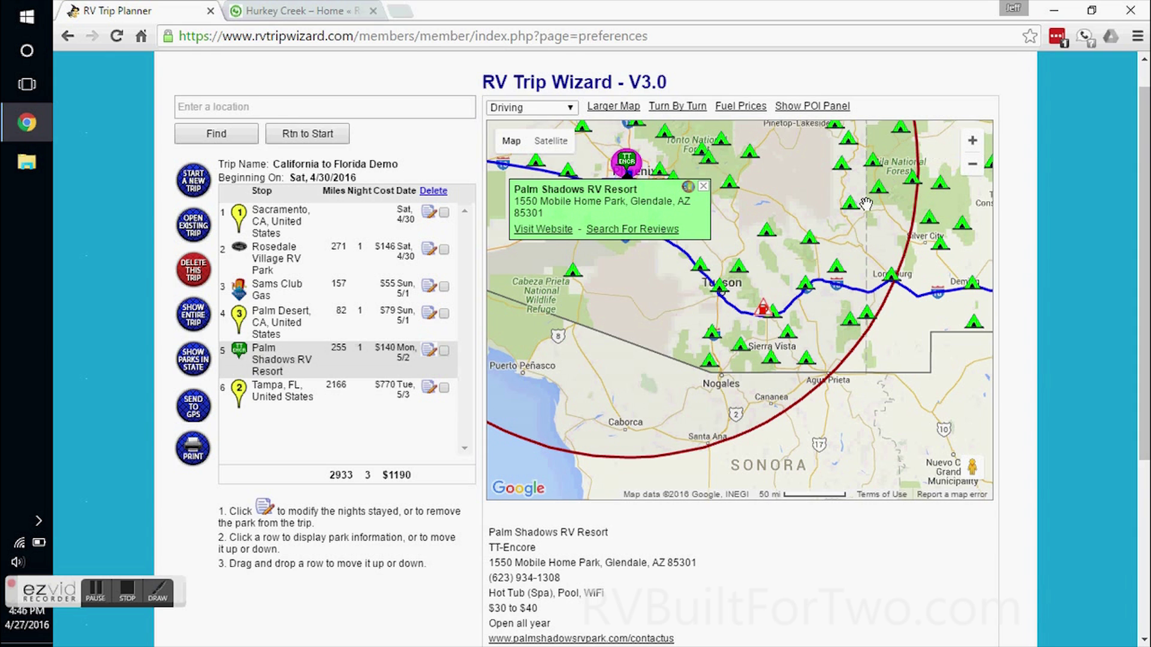
pyautogui.click(973, 141)
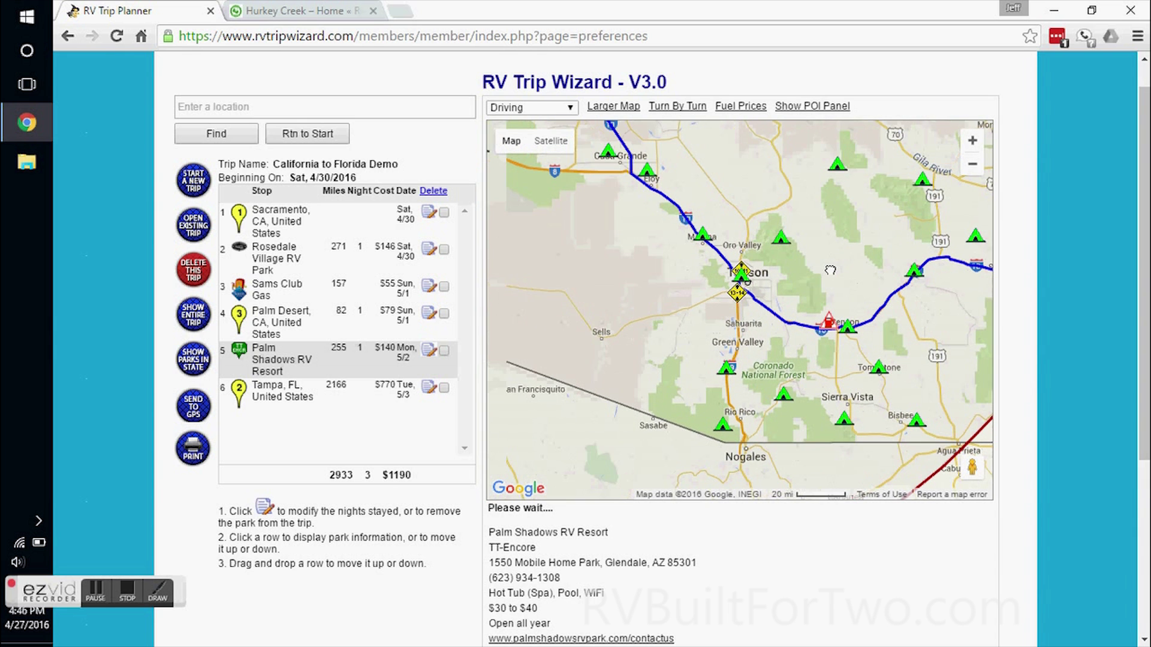
pyautogui.click(973, 142)
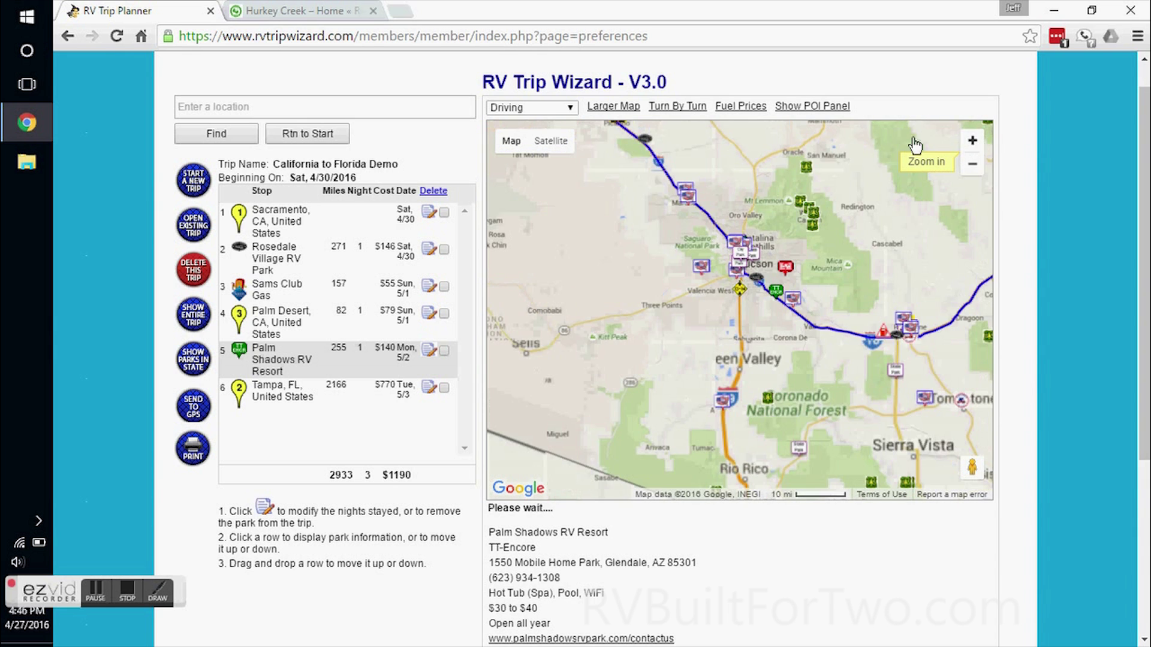
pyautogui.click(973, 141)
pyautogui.click(826, 107)
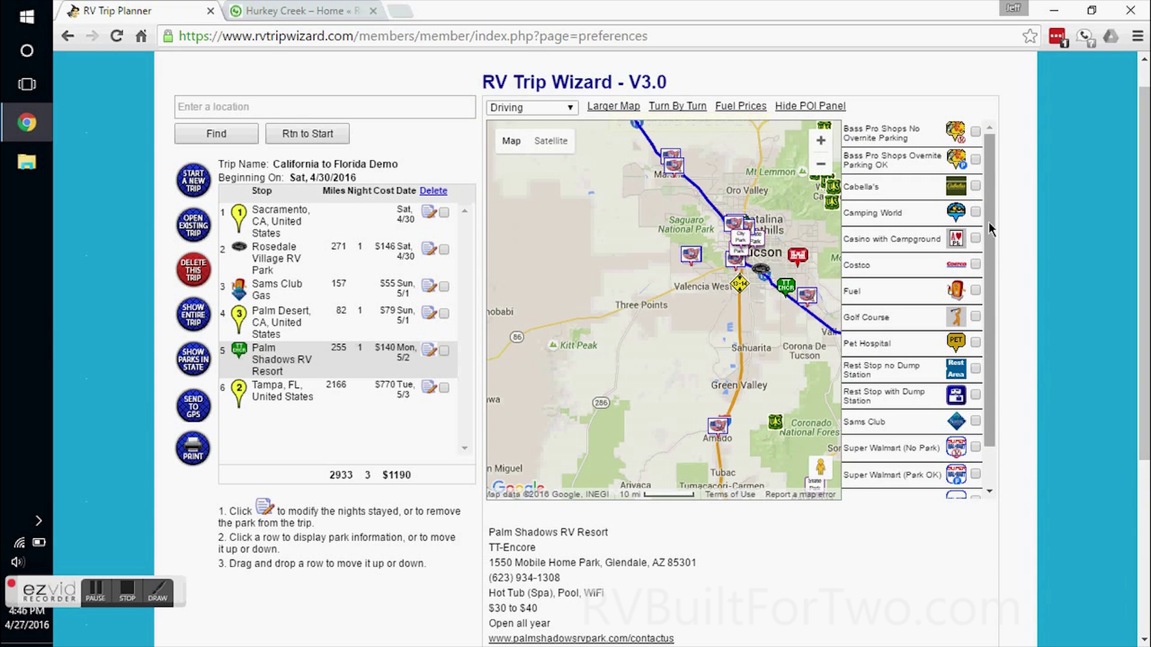
pyautogui.click(977, 292)
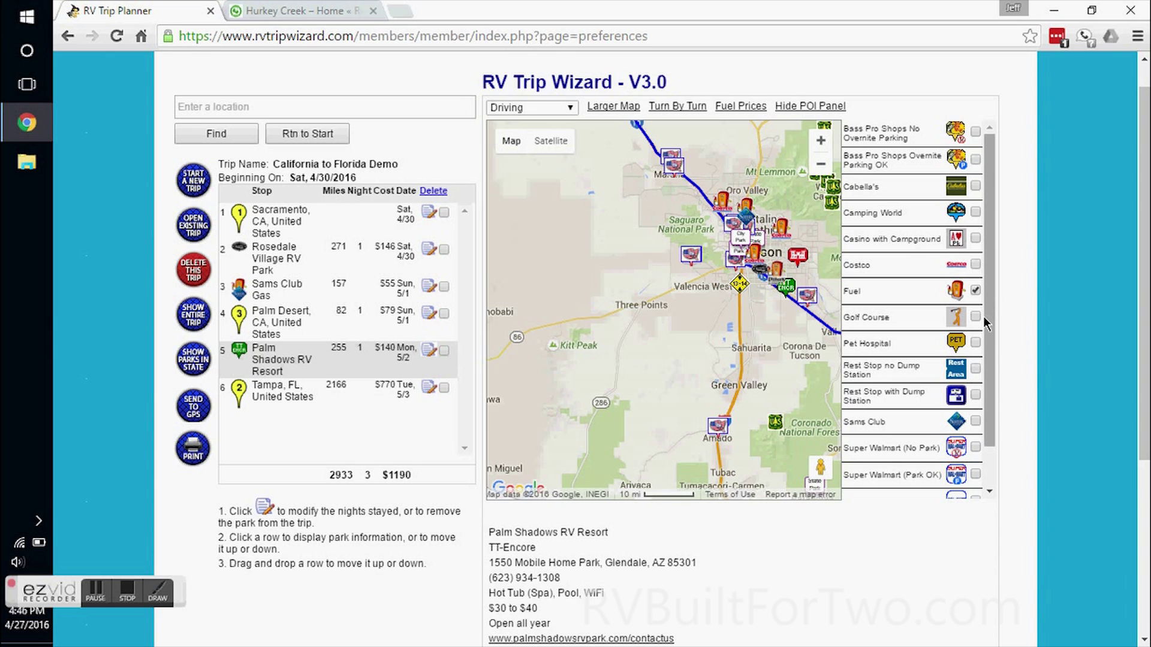
pyautogui.scroll(-2, 987, 328)
pyautogui.scroll(2, 978, 258)
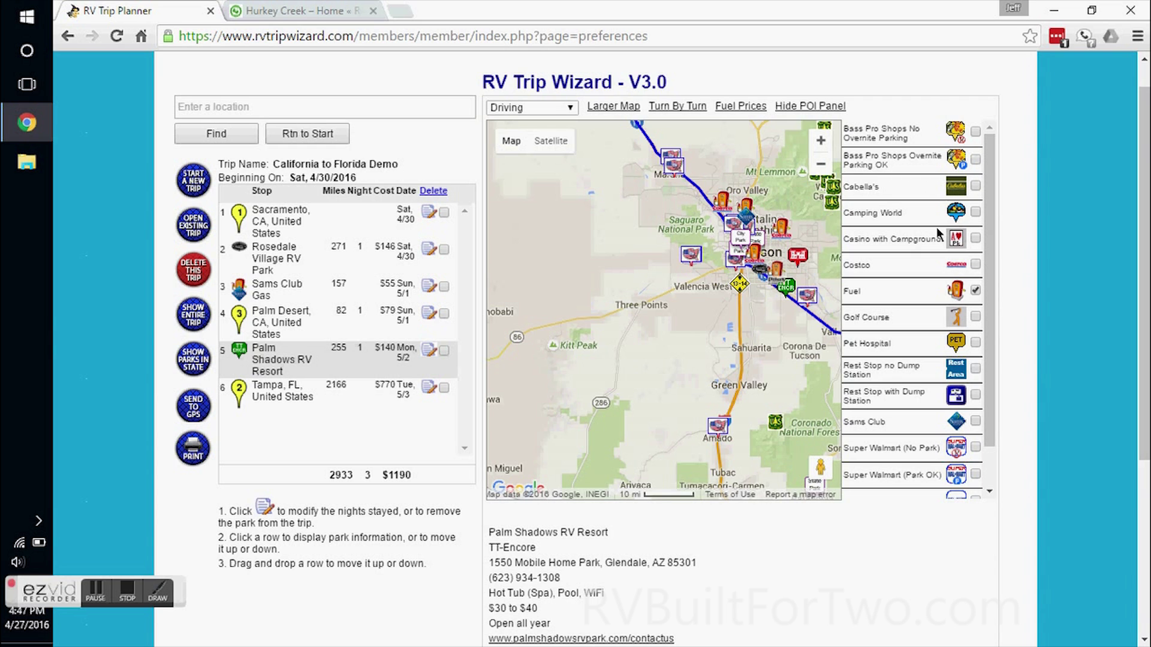
pyautogui.click(975, 421)
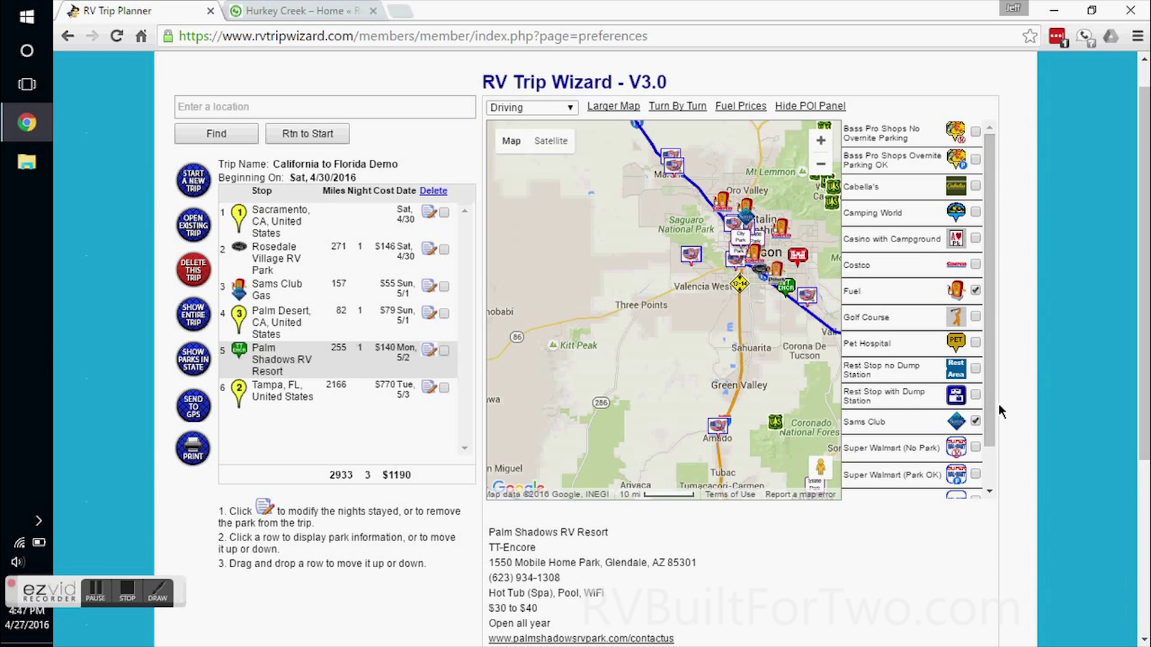
pyautogui.scroll(-1, 987, 415)
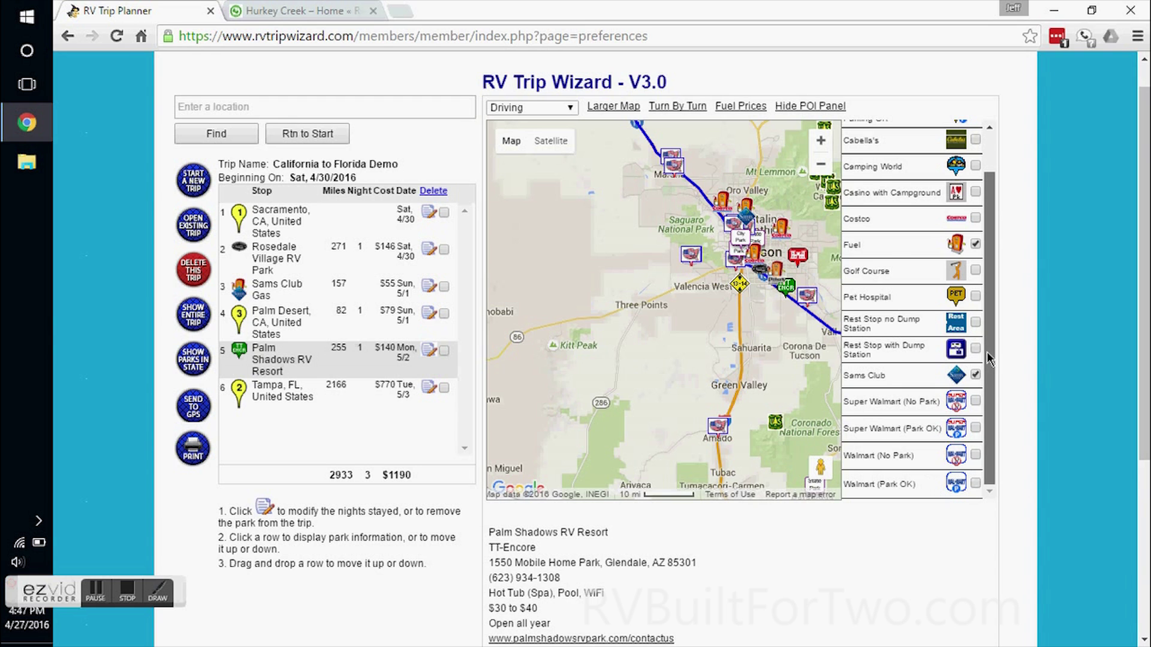
pyautogui.moveTo(991, 348); pyautogui.dragTo(991, 242)
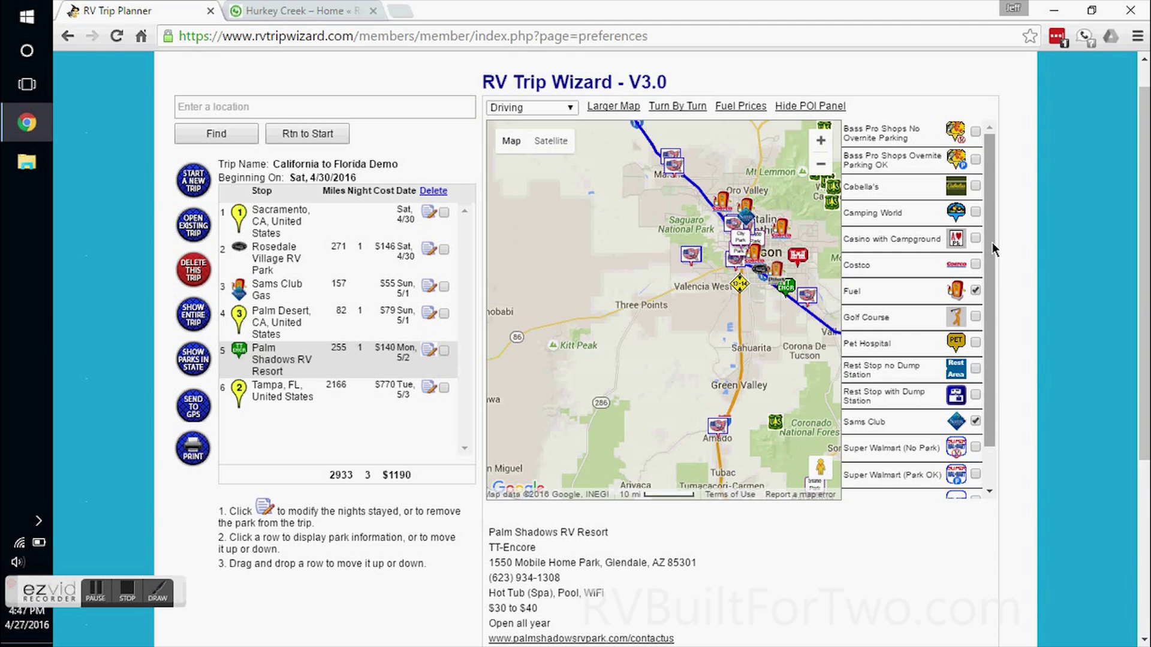
# Step: Add the Sams Club Gas station on North Stone Avenue in Tucson to the trip following stop number 5
pyautogui.click(822, 144)
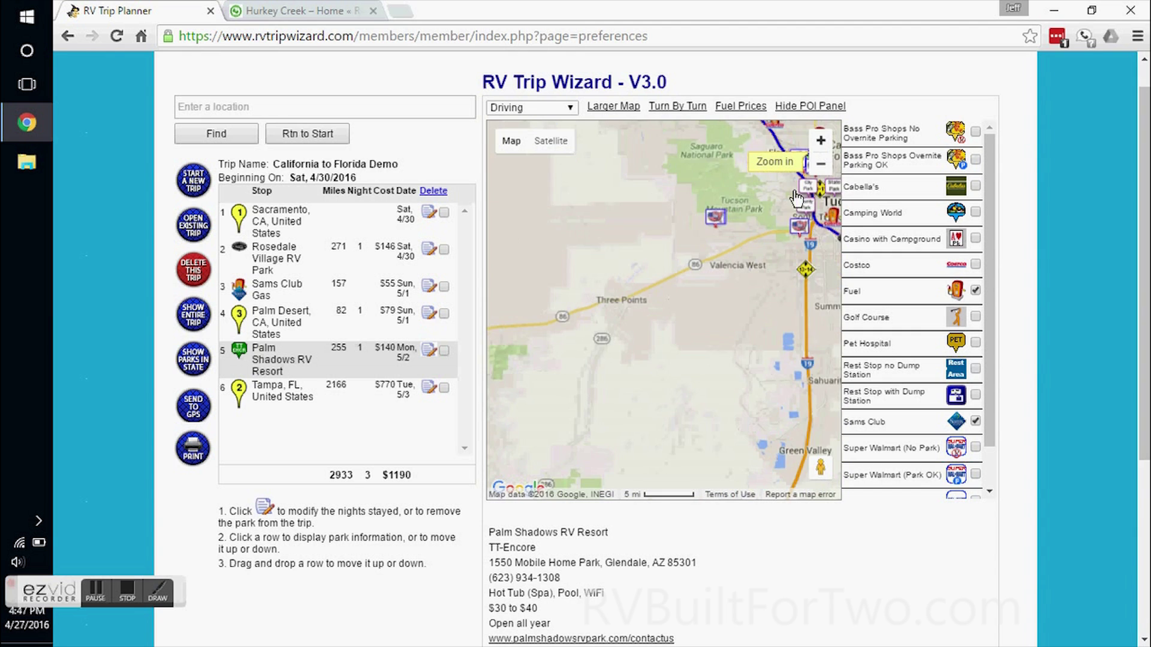
pyautogui.moveTo(765, 190); pyautogui.dragTo(663, 264)
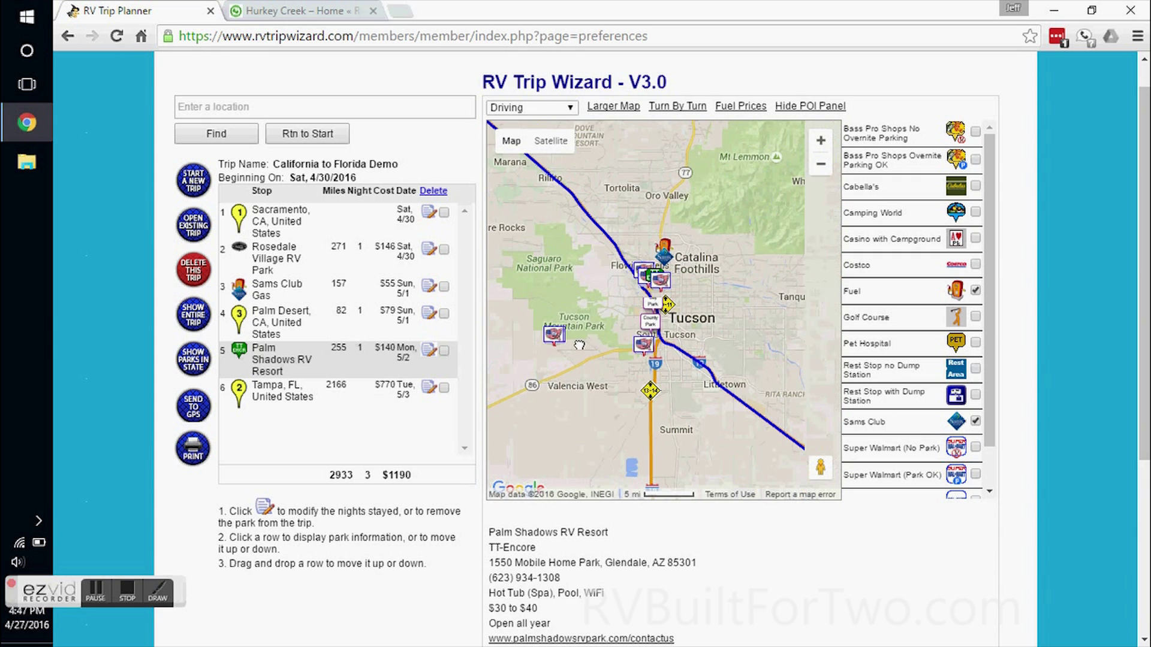
pyautogui.click(665, 260)
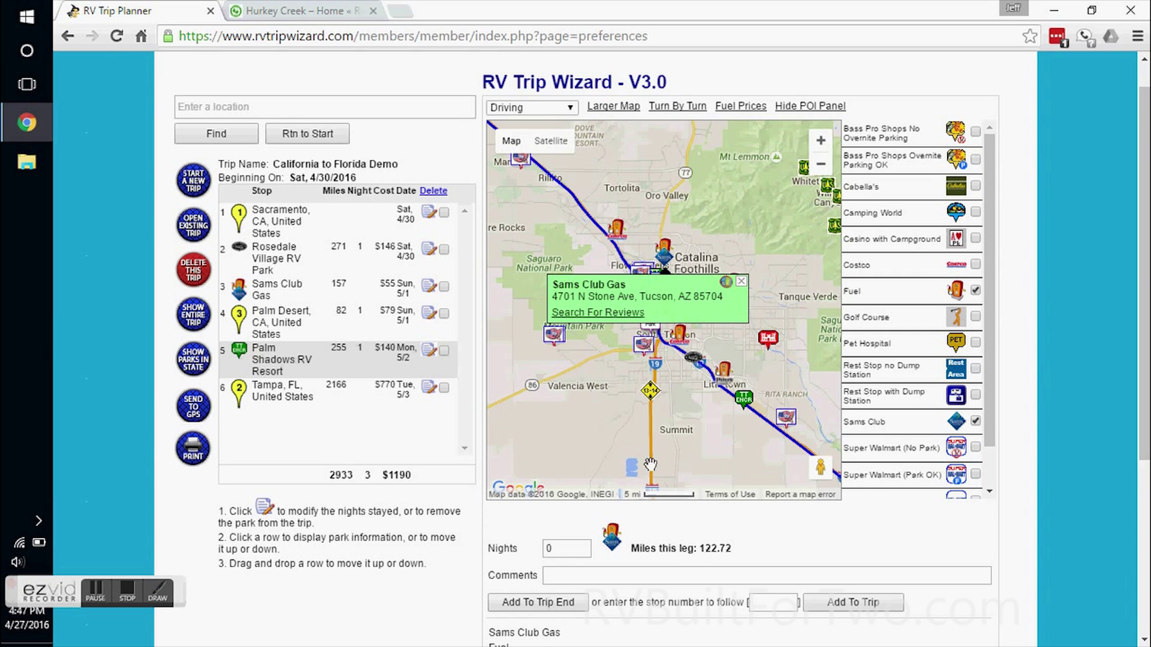
pyautogui.click(576, 574)
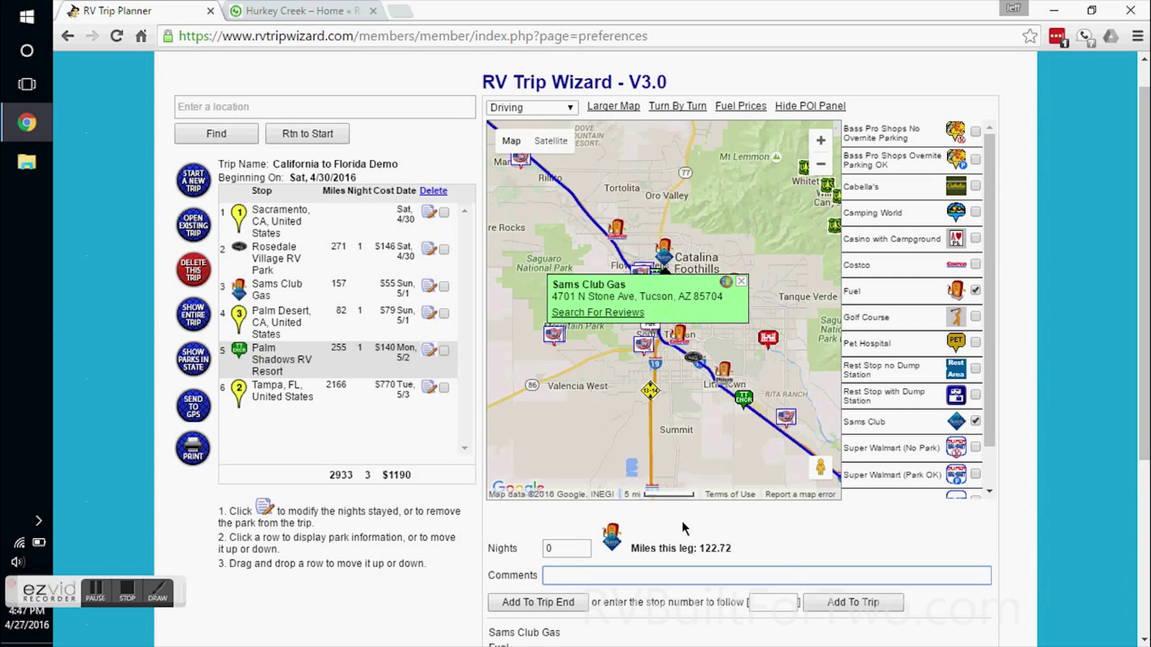
pyautogui.click(778, 606)
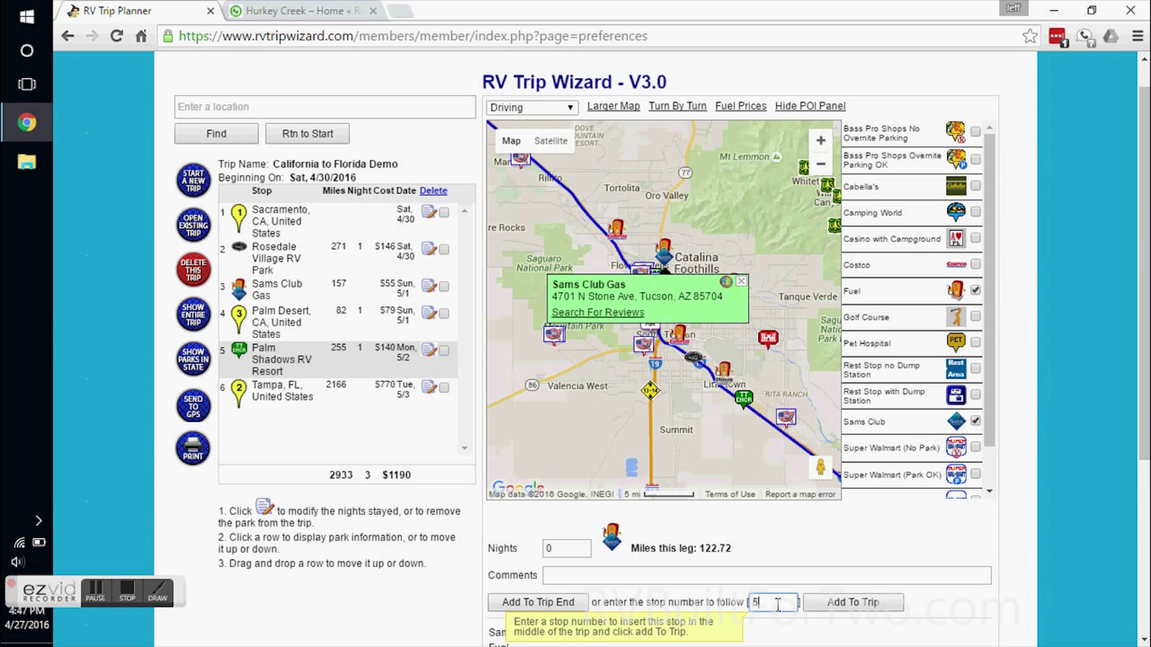
pyautogui.click(856, 607)
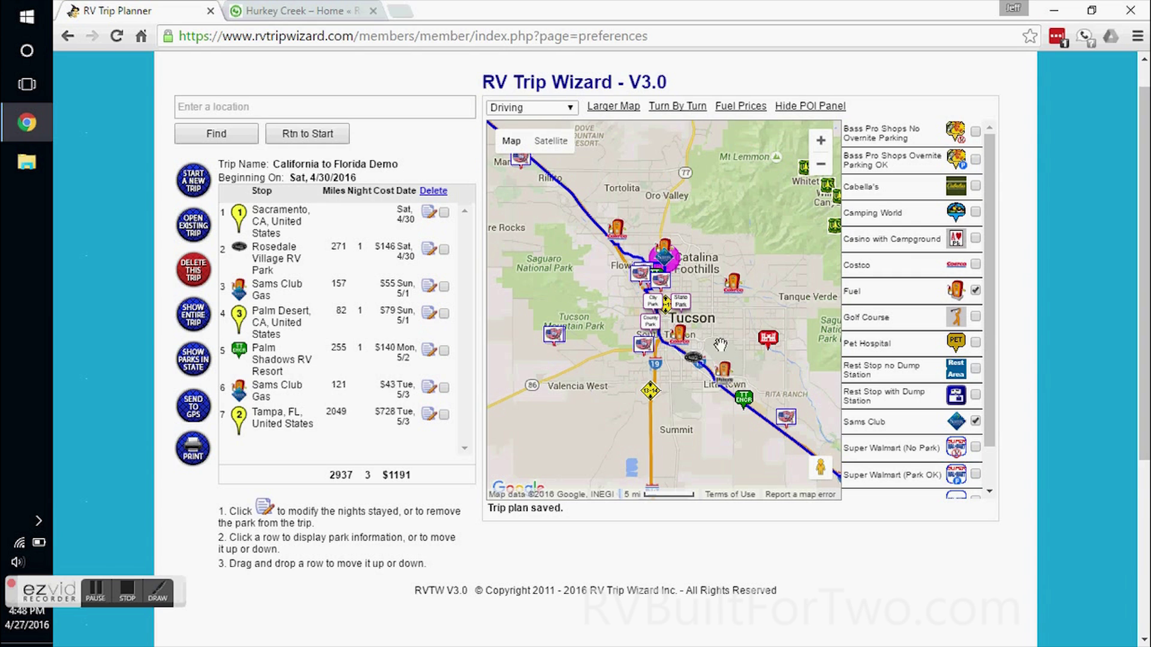
# Step: Look up fuel prices around the KOA Tucson / Lazydays campground and show them for diesel
pyautogui.click(695, 363)
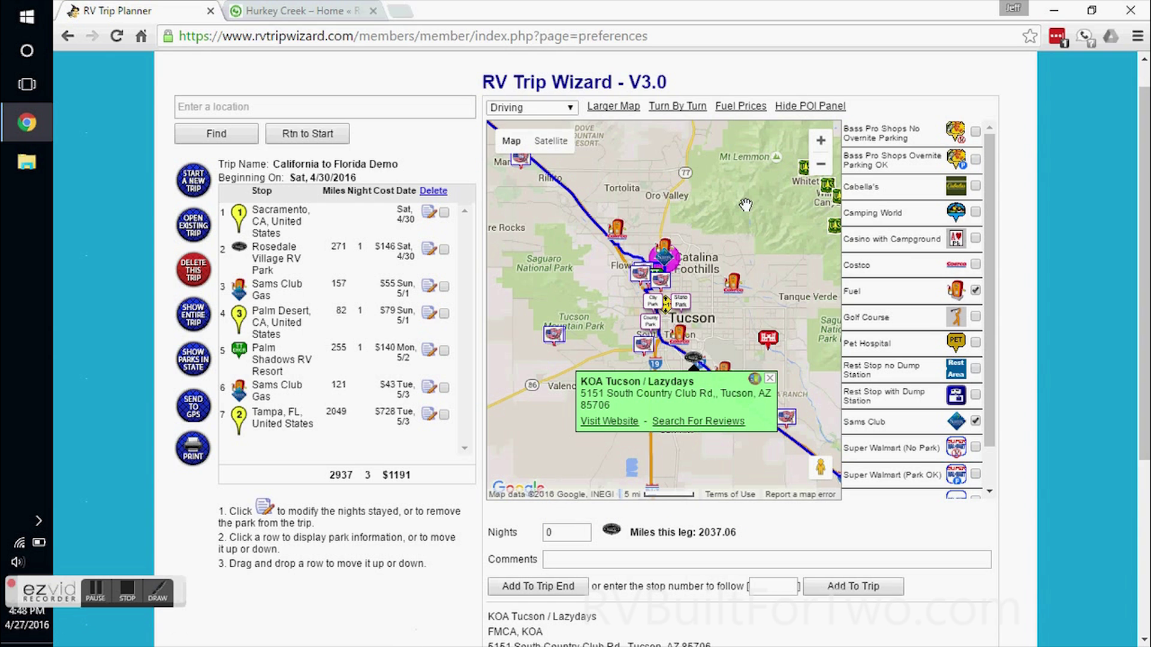
pyautogui.click(748, 112)
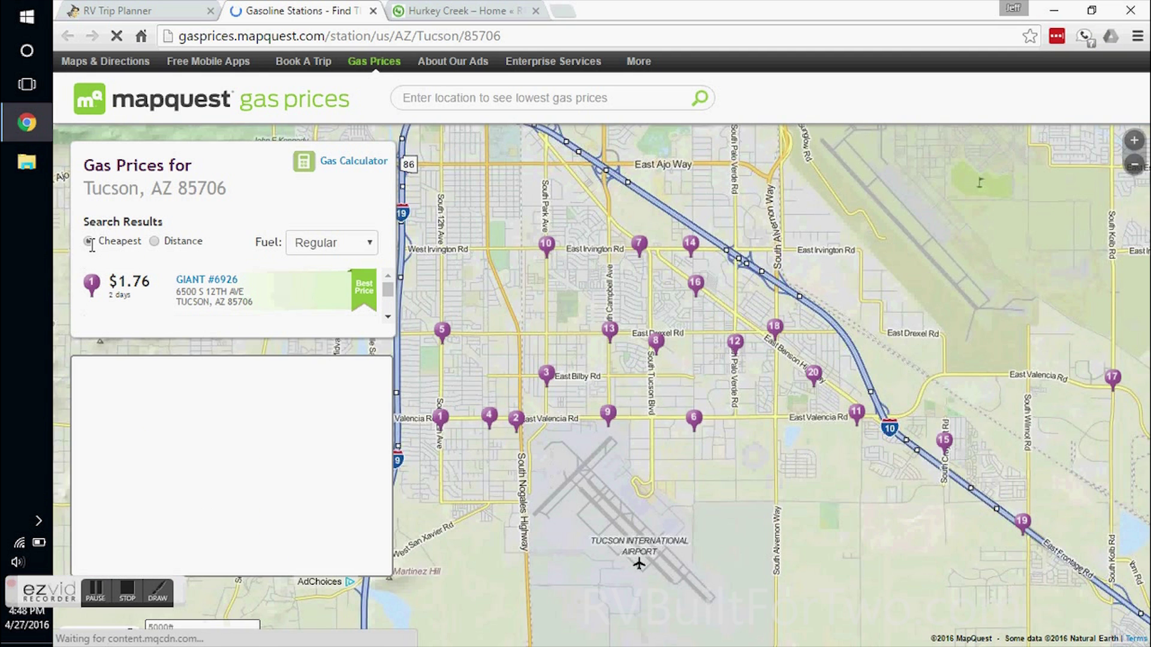
pyautogui.click(371, 243)
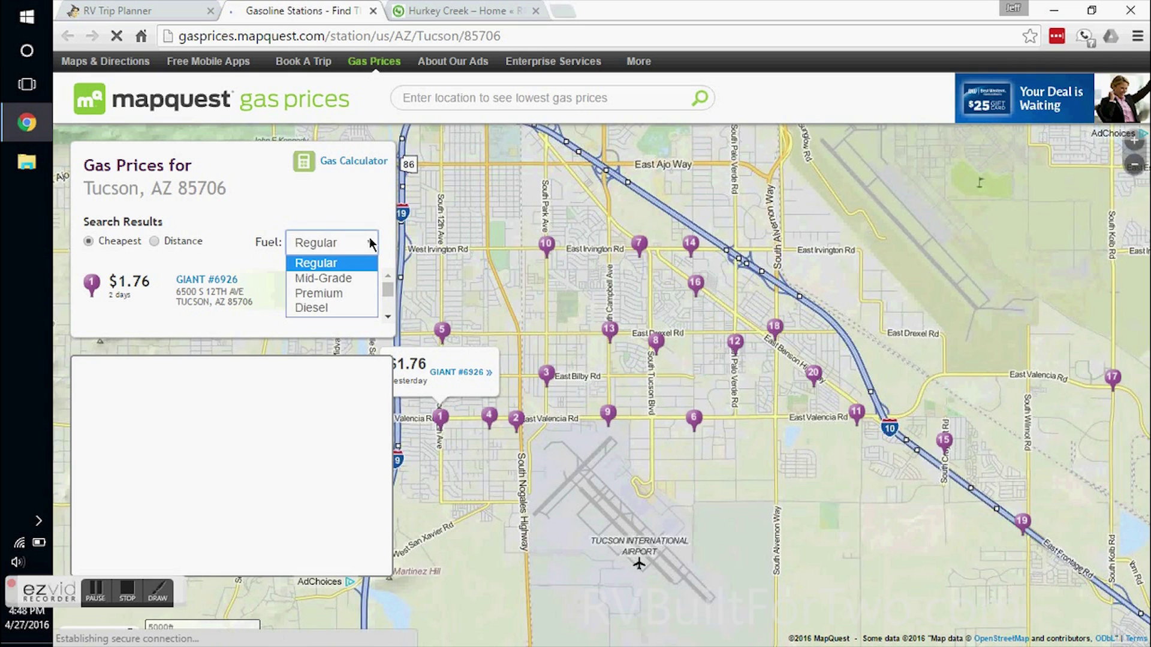
pyautogui.click(328, 314)
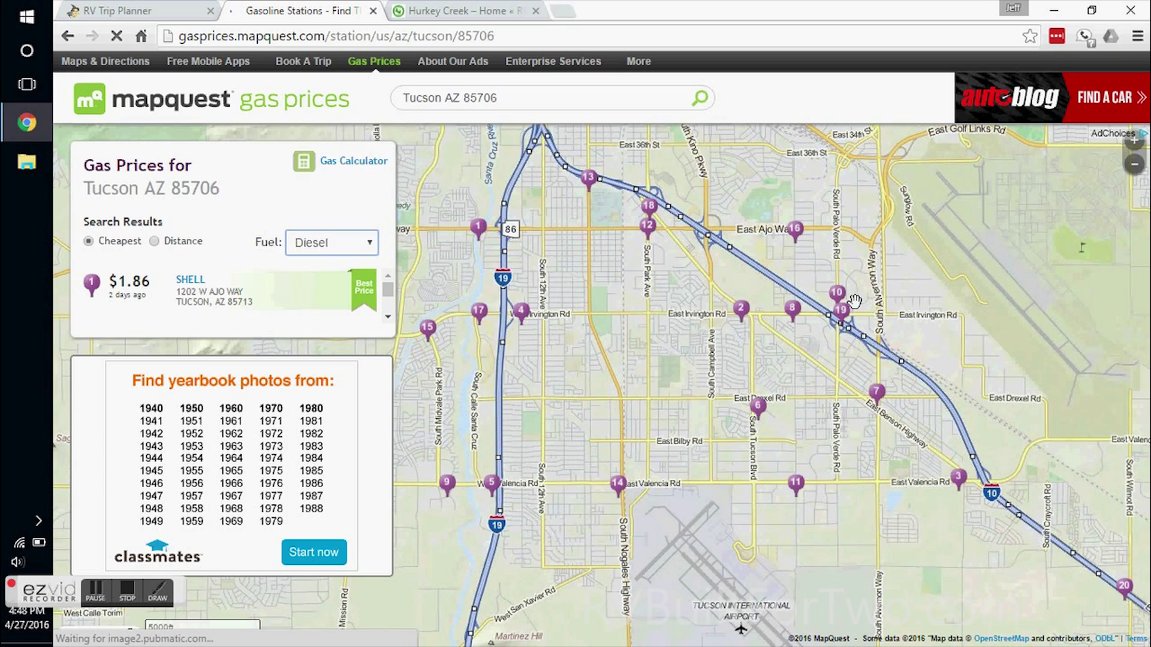
# Step: View the details of the Palo Verde Irvington Chevron station near the interstate and copy its address
pyautogui.moveTo(843, 316)
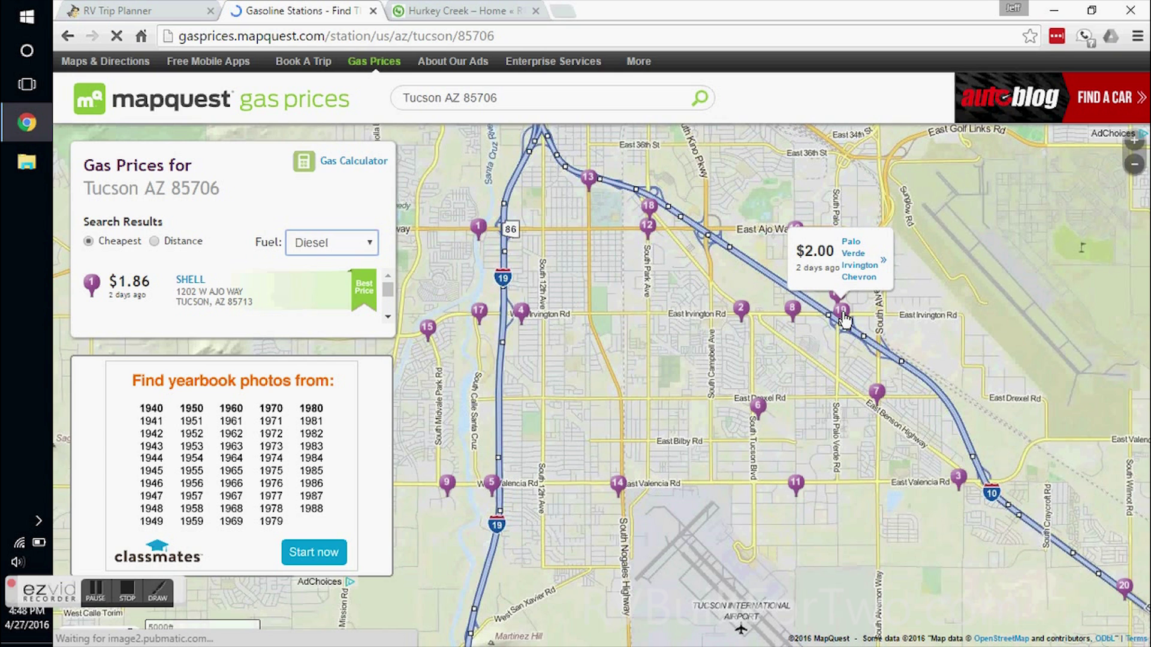
pyautogui.click(843, 316)
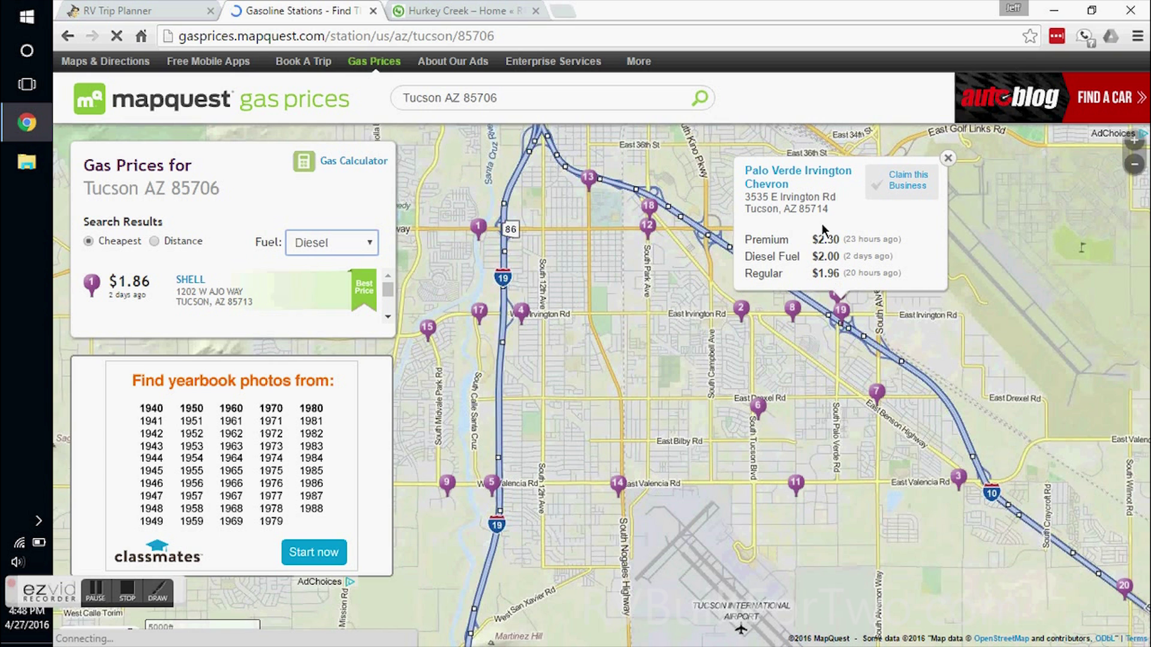
pyautogui.moveTo(835, 207); pyautogui.dragTo(747, 196)
pyautogui.hotkey('ctrl', 'c')
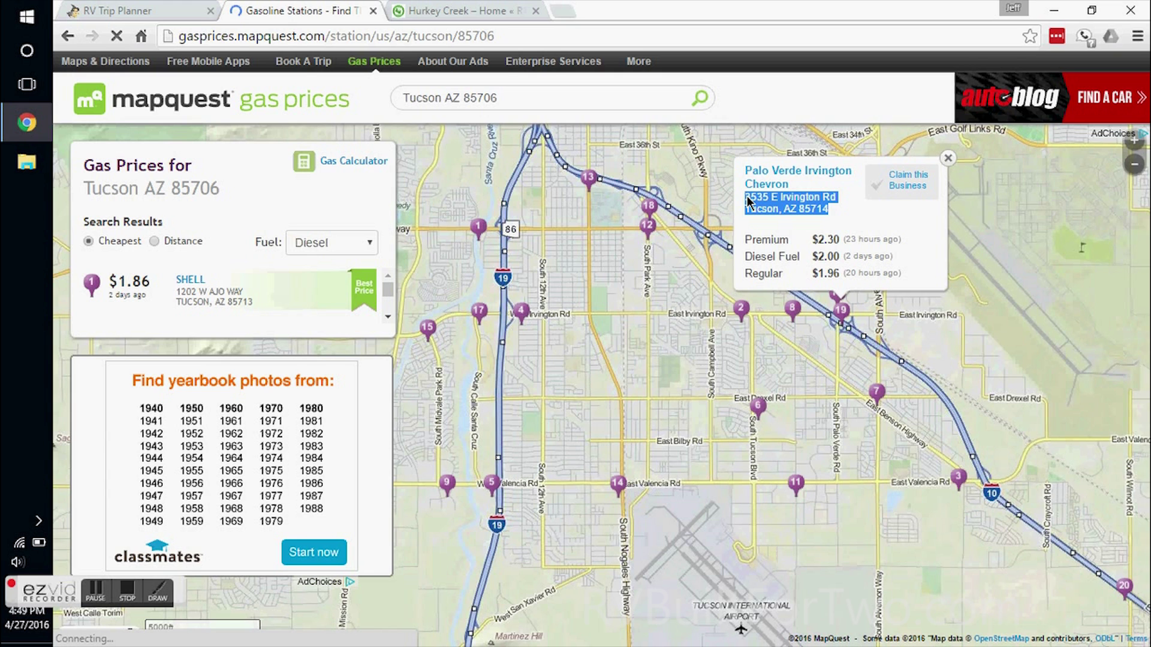
# Step: Back in RV Trip Planner, find the copied station address and add it following stop number 6 with the comment "Chevron Diesel"
pyautogui.click(166, 9)
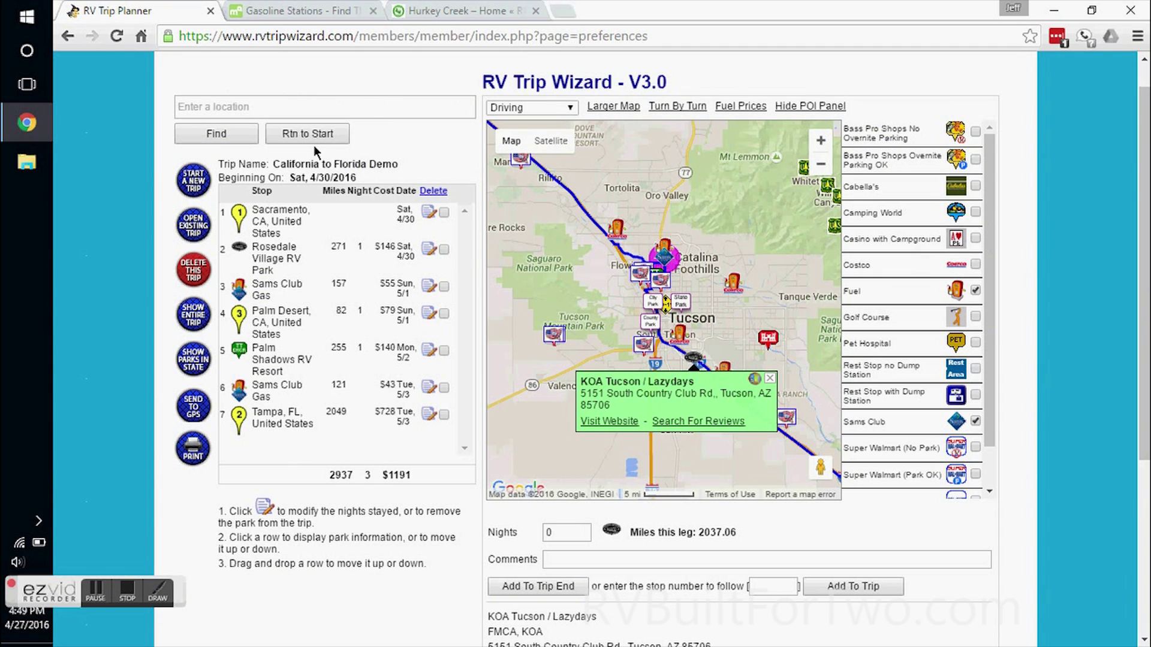
pyautogui.click(292, 106)
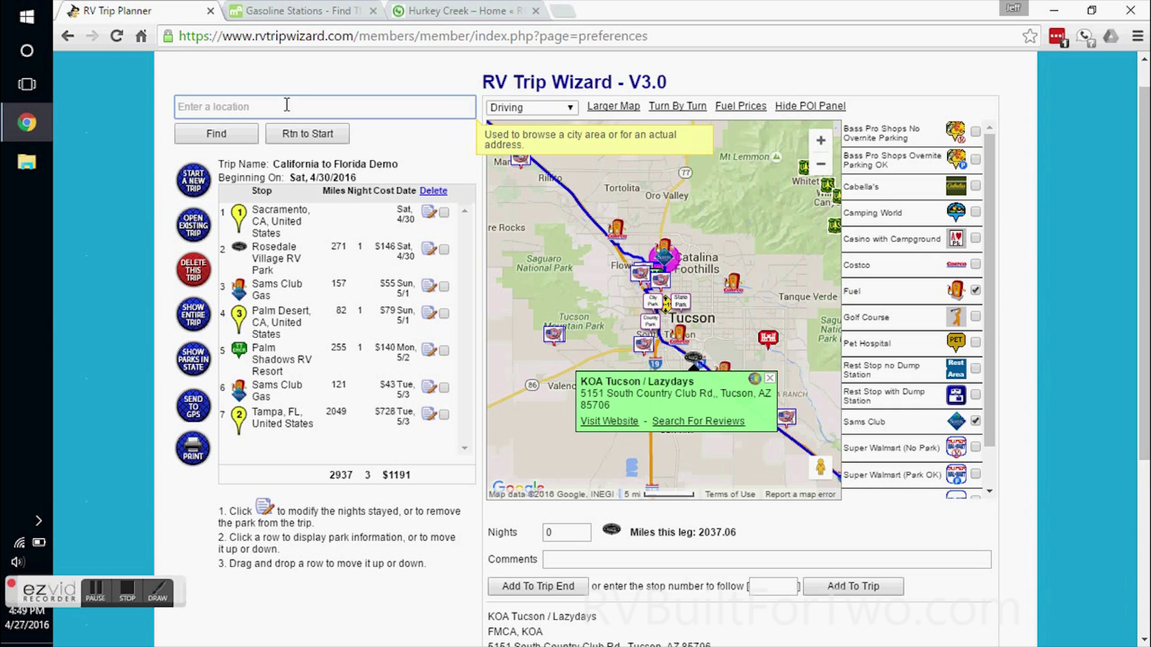
pyautogui.hotkey('ctrl', 'v')
pyautogui.click(239, 128)
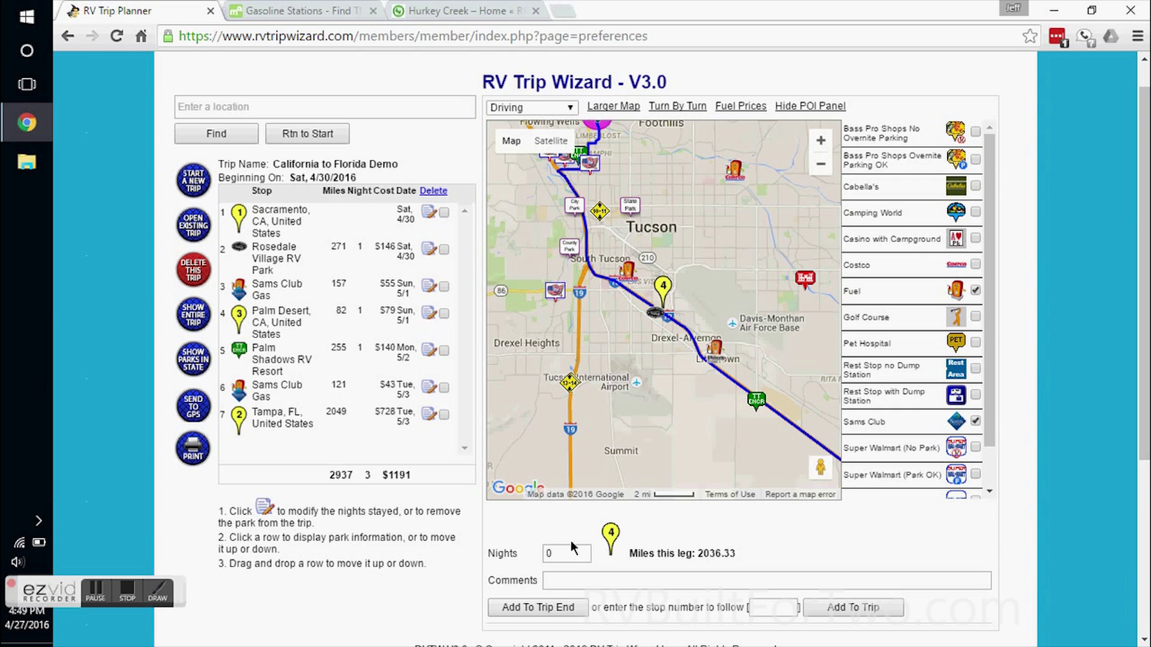
pyautogui.click(567, 575)
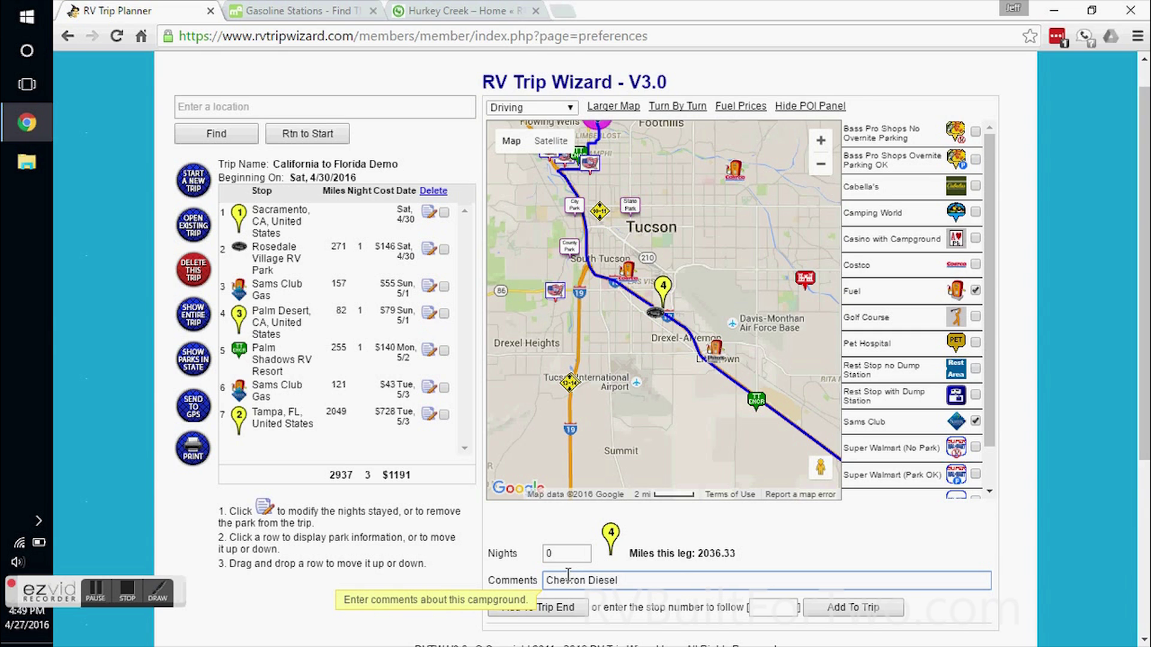
pyautogui.click(774, 608)
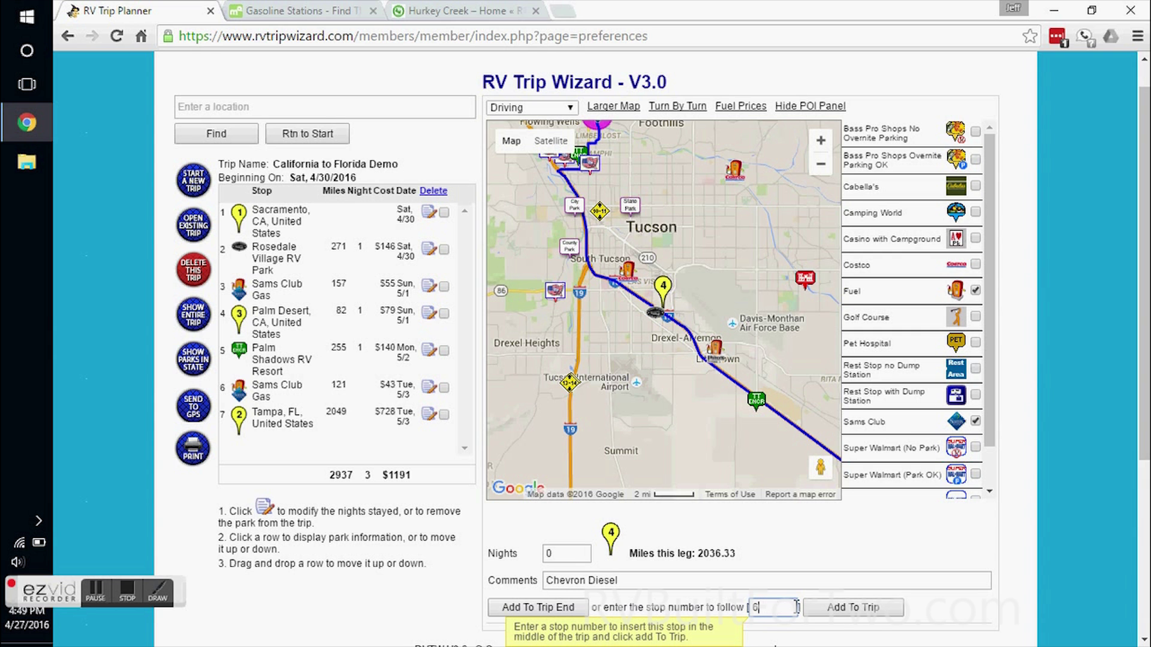
pyautogui.click(863, 611)
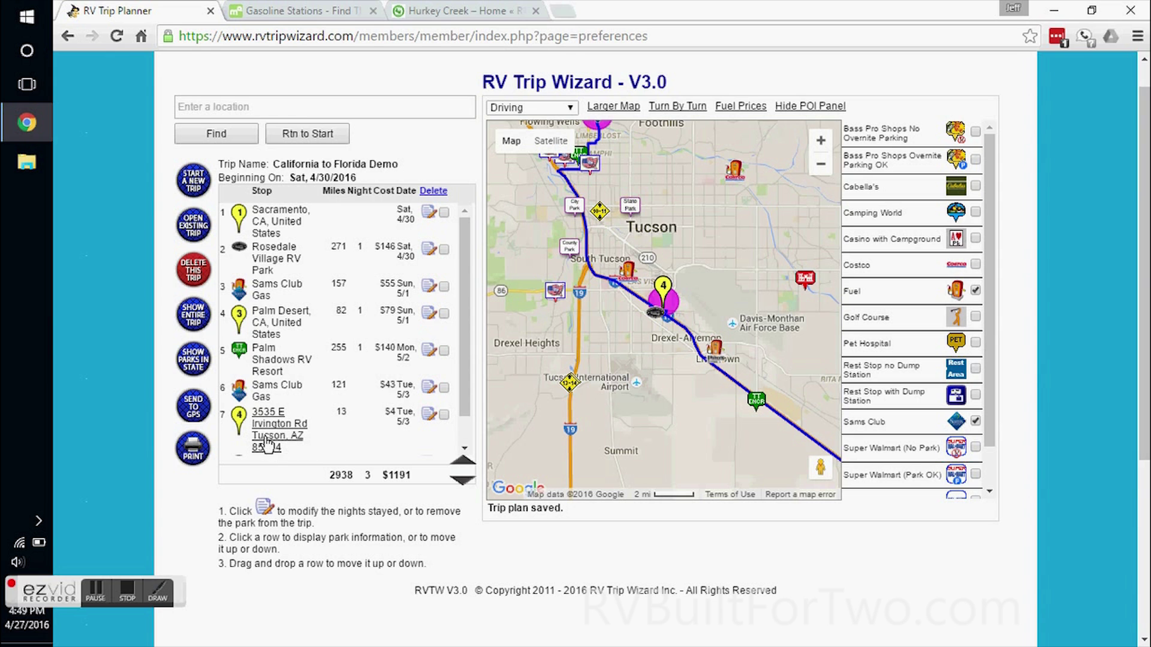
# Step: Record 80 gallons of fuel added at the Chevron stop on East Irvington Road and save the stop
pyautogui.click(429, 419)
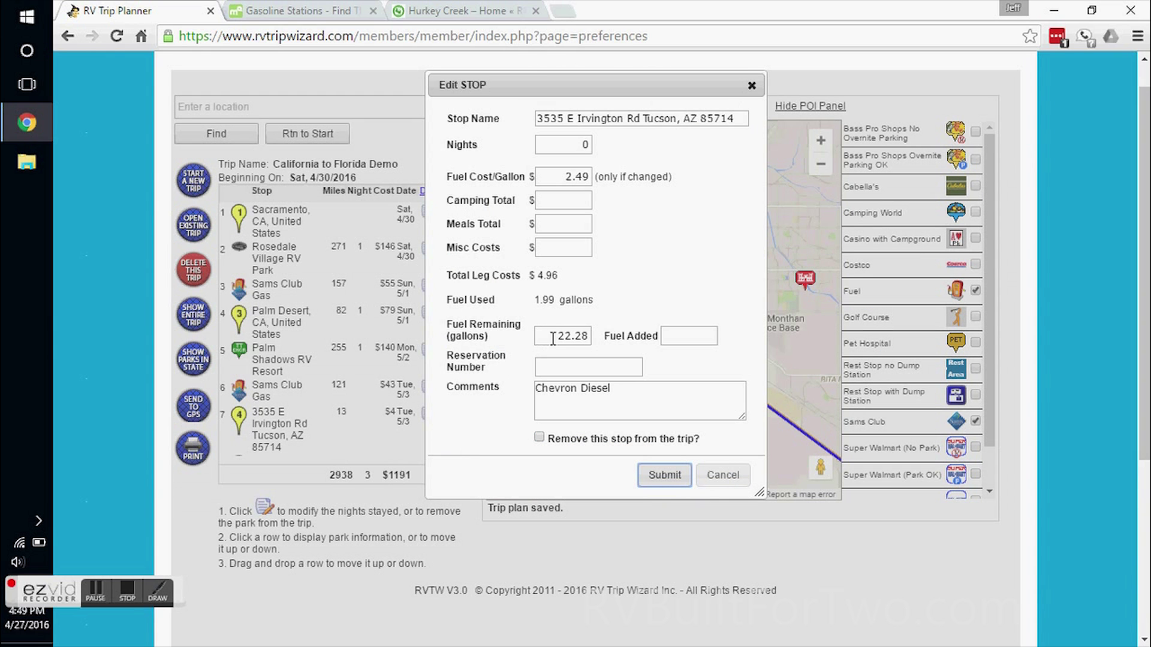
pyautogui.click(692, 337)
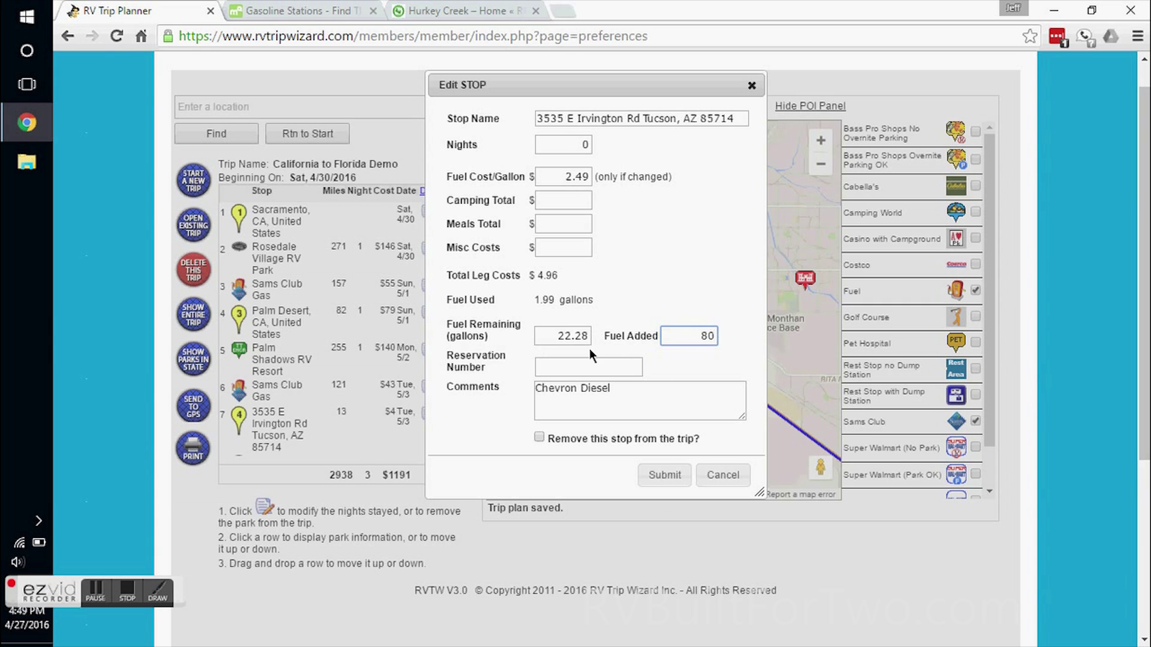
pyautogui.moveTo(698, 335); pyautogui.dragTo(730, 338)
pyautogui.click(680, 475)
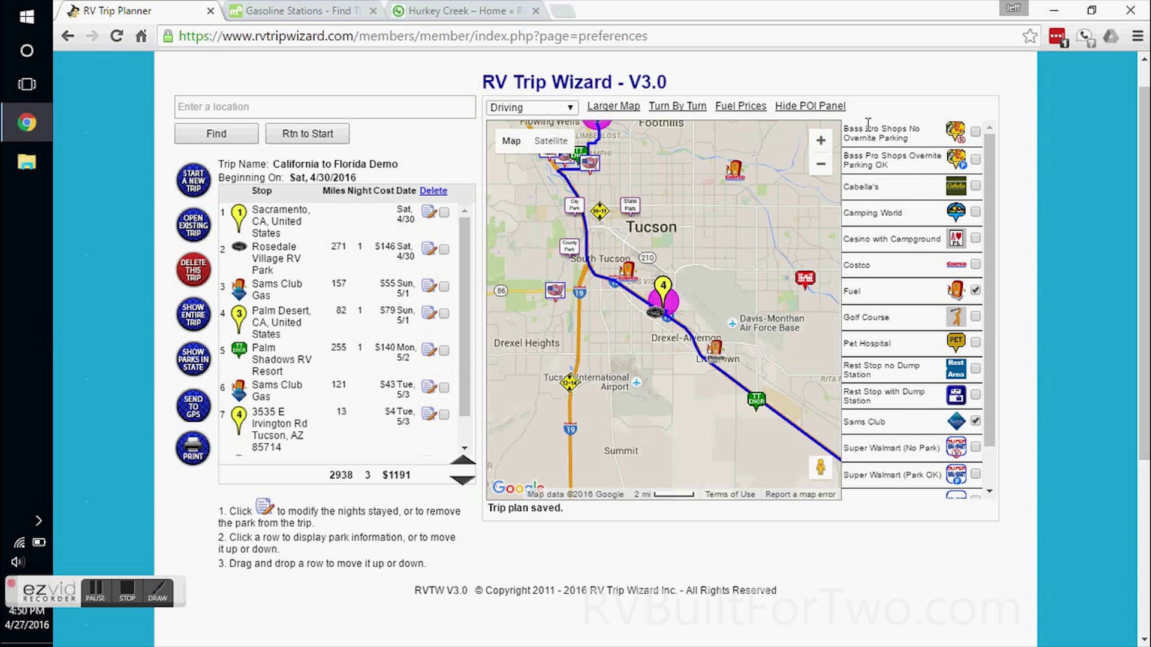
# Step: Hide the points-of-interest list and examine the route east of Tucson as far as the driving radius near Lordsburg
pyautogui.click(826, 113)
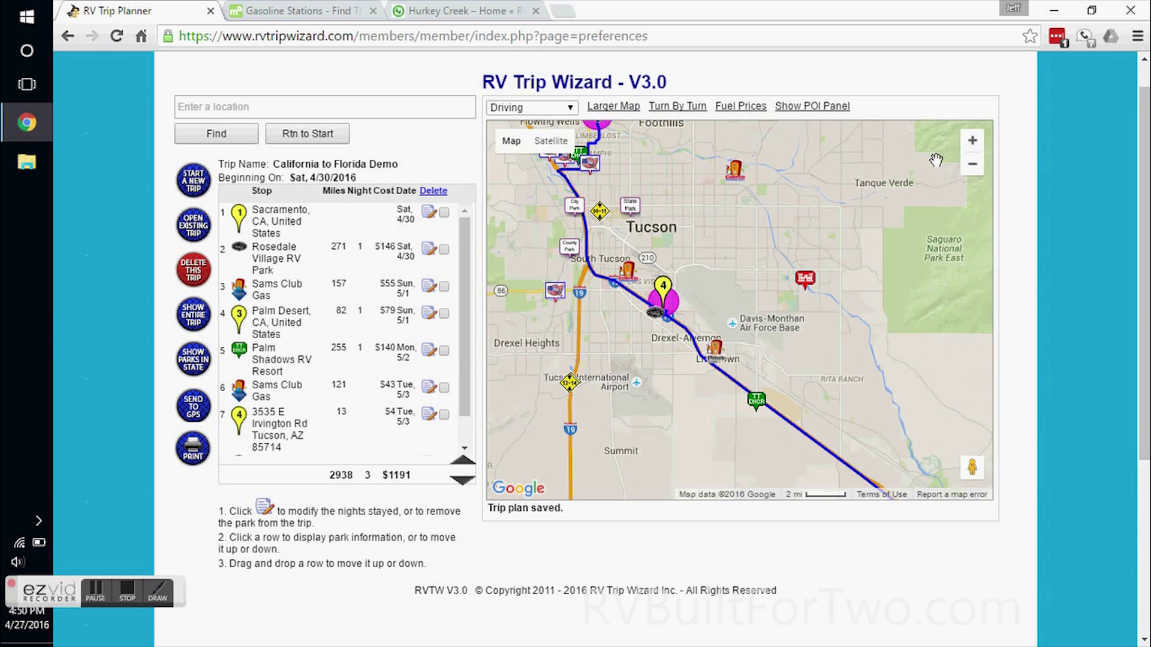
pyautogui.click(972, 165)
pyautogui.click(972, 166)
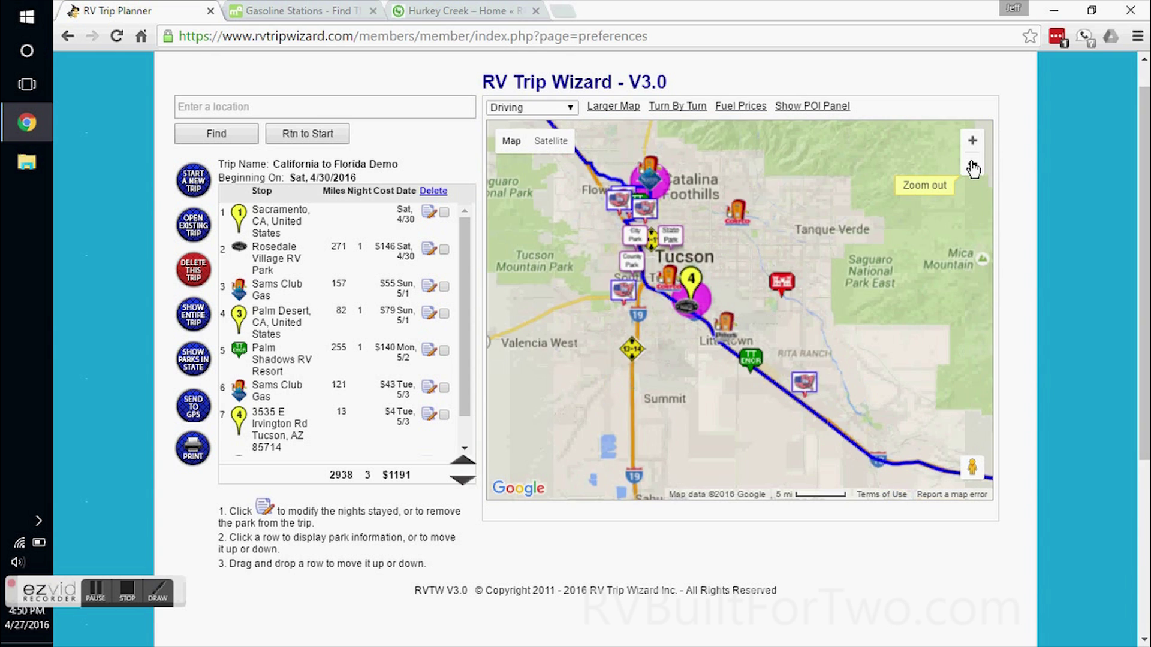
pyautogui.click(972, 166)
pyautogui.click(972, 166)
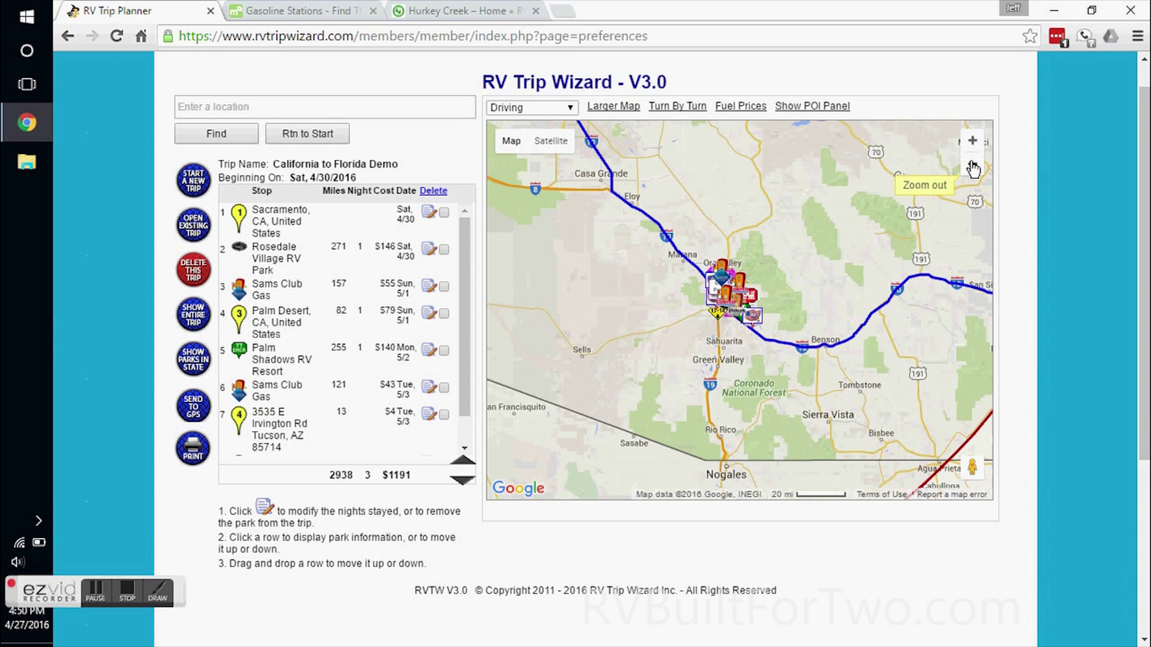
pyautogui.moveTo(932, 339); pyautogui.dragTo(641, 331)
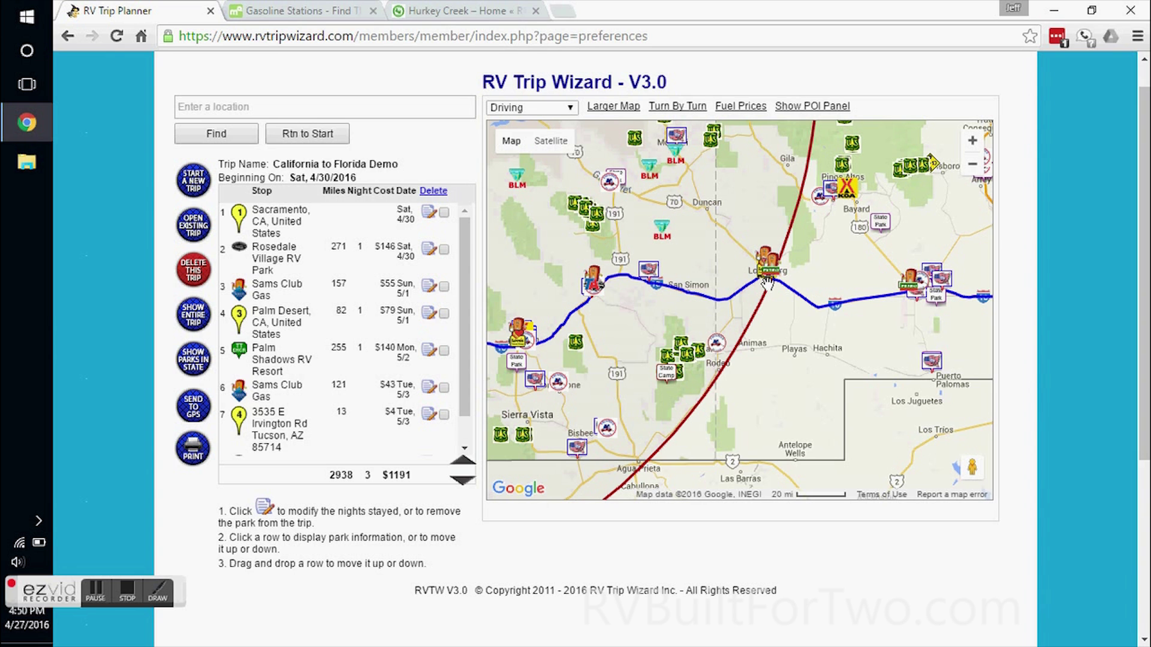
# Step: Turn off the Fuel and Sams Club markers on the map and hide the points-of-interest list
pyautogui.click(973, 141)
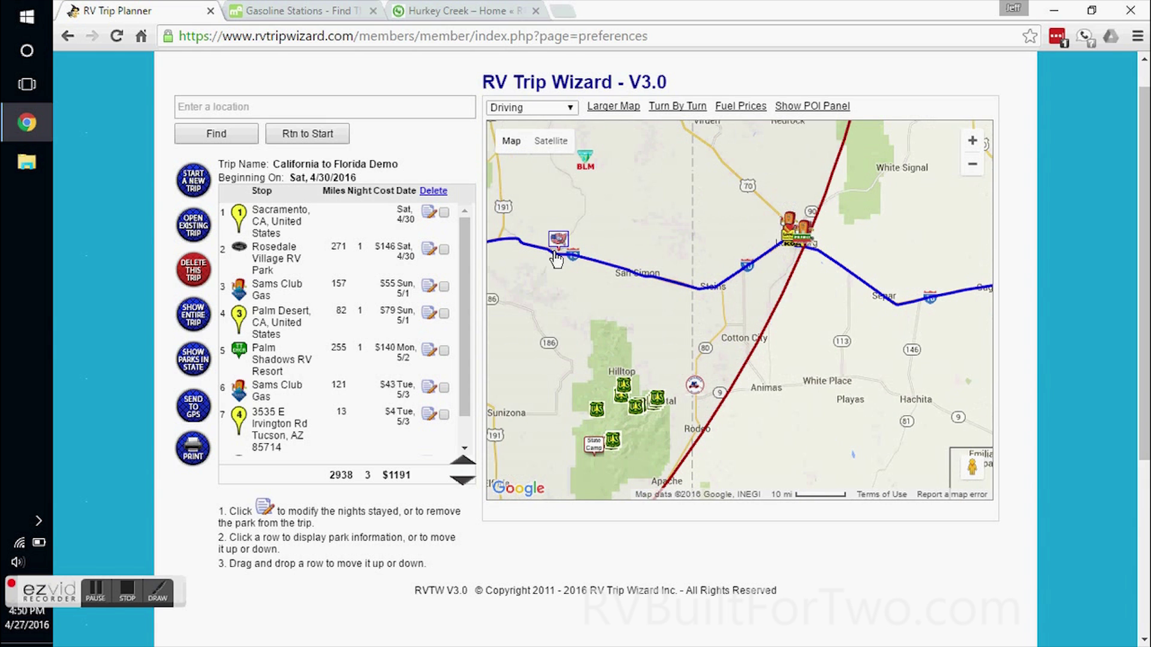
pyautogui.moveTo(854, 283)
pyautogui.mouseDown()
pyautogui.moveTo(643, 280)
pyautogui.moveTo(580, 294)
pyautogui.mouseUp()
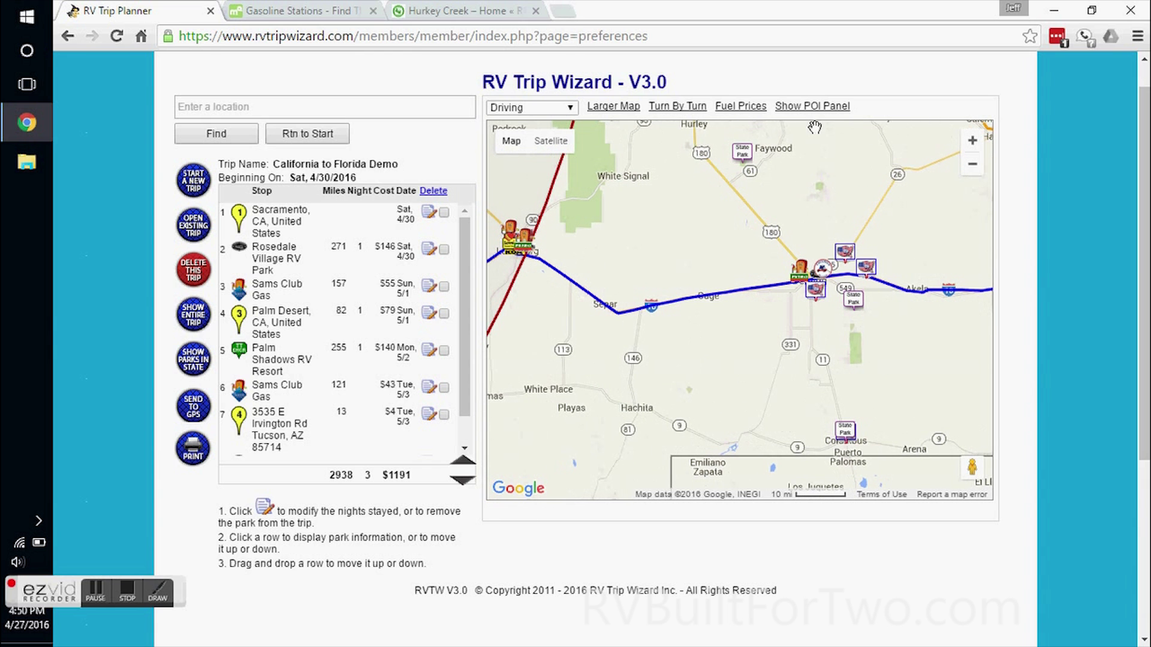
pyautogui.click(810, 107)
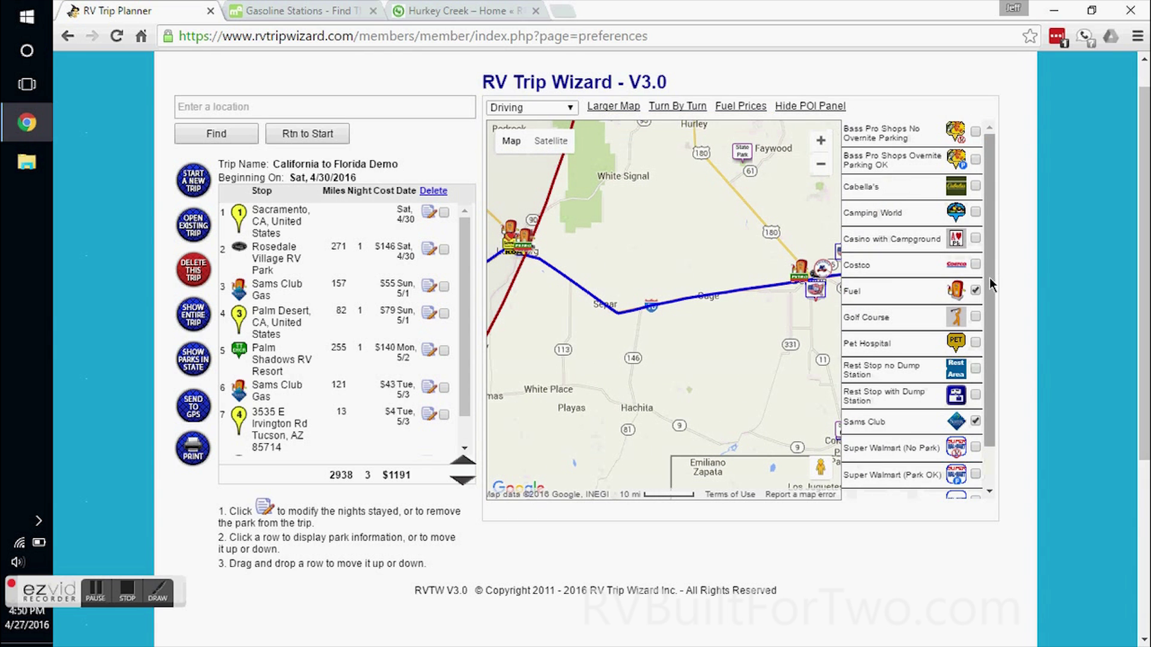
pyautogui.click(975, 290)
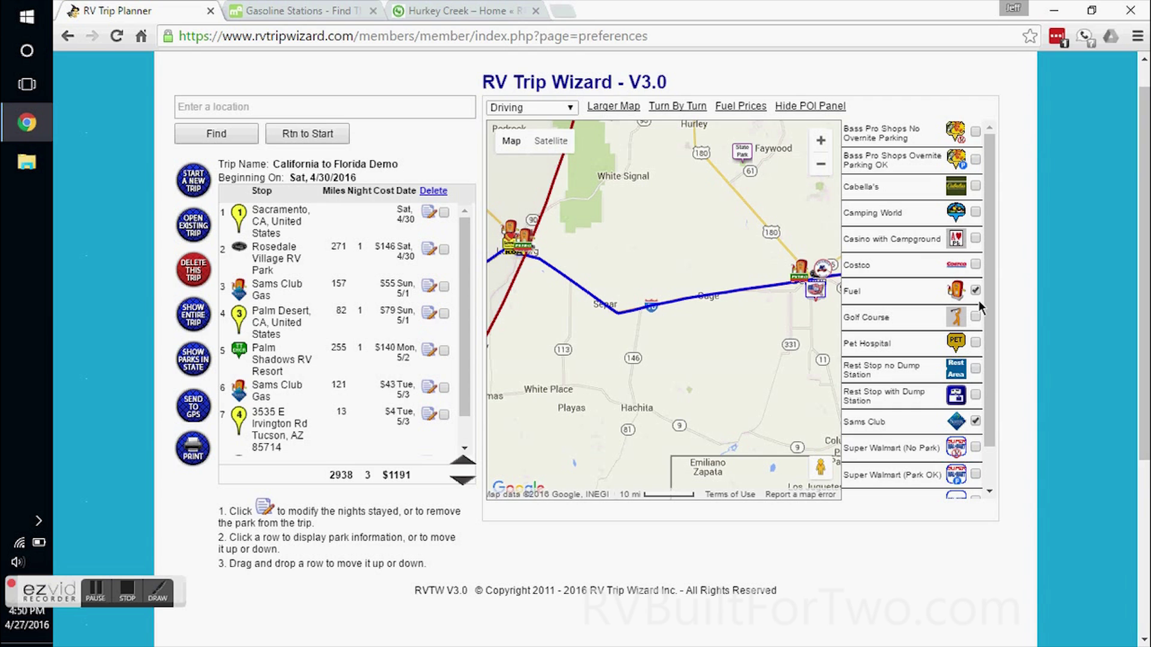
pyautogui.click(973, 289)
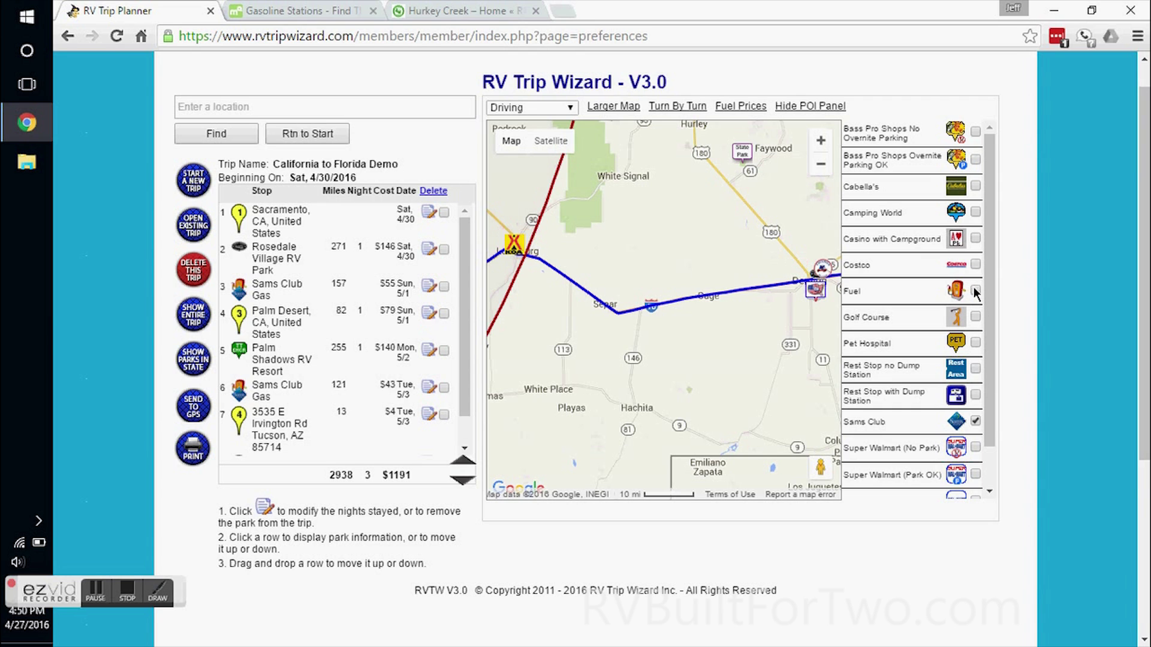
pyautogui.click(976, 421)
pyautogui.click(829, 108)
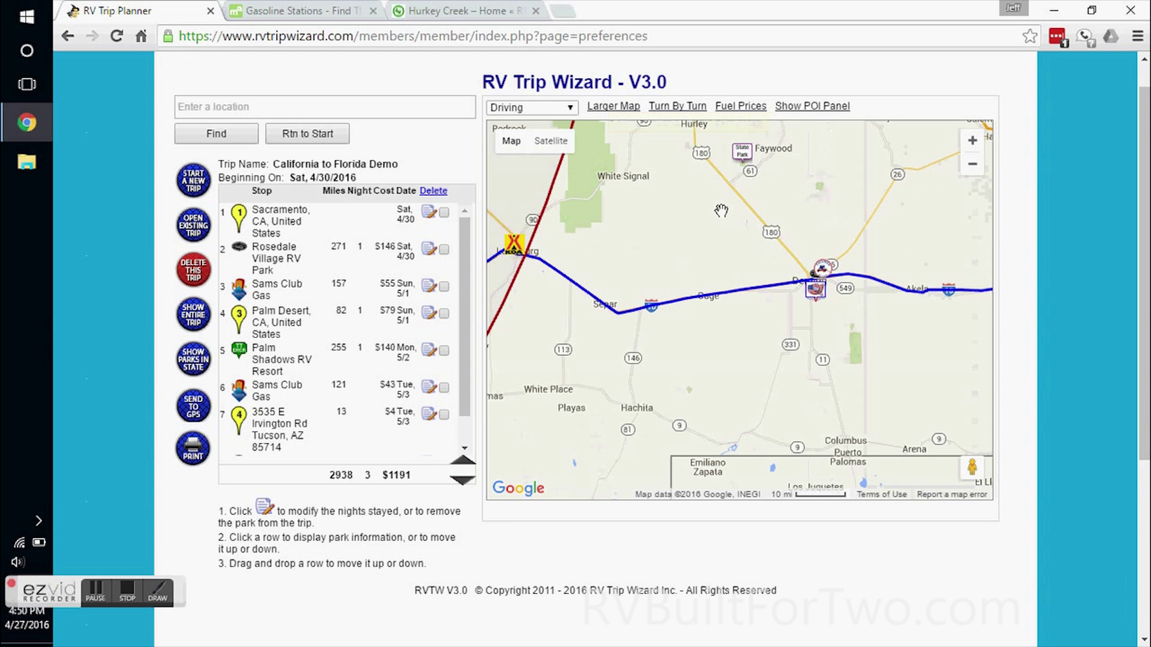
# Step: Add Dream Catcher RV Park - Escapees Park in Deming, NM to the trip following stop number 7
pyautogui.moveTo(898, 202); pyautogui.dragTo(681, 247)
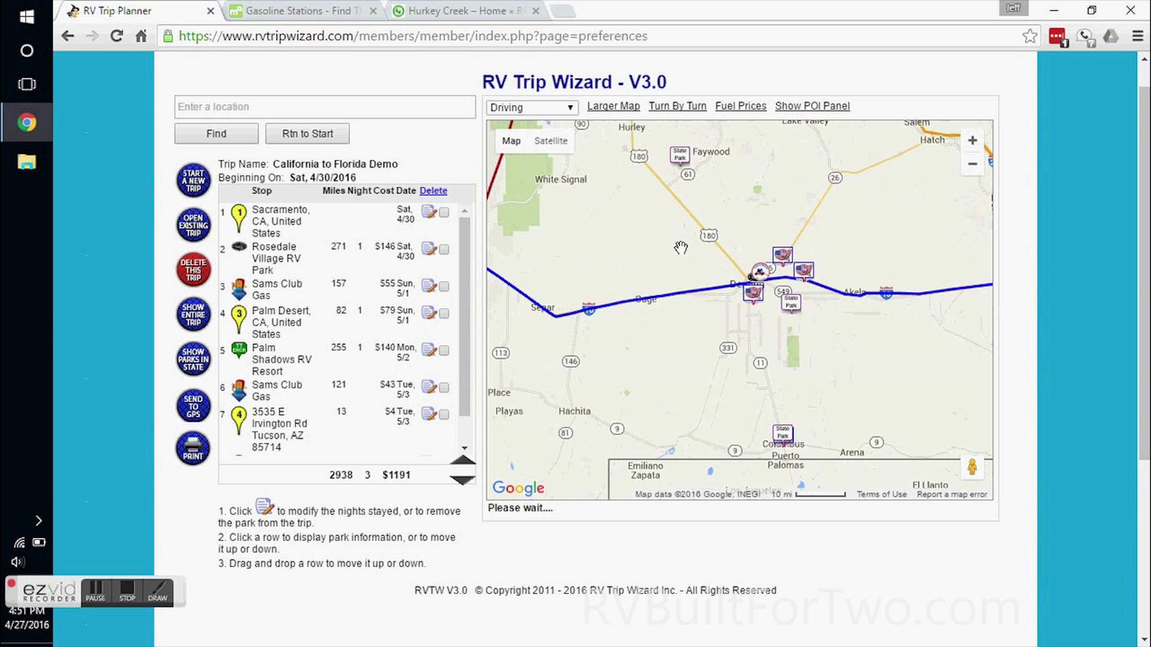
pyautogui.click(766, 276)
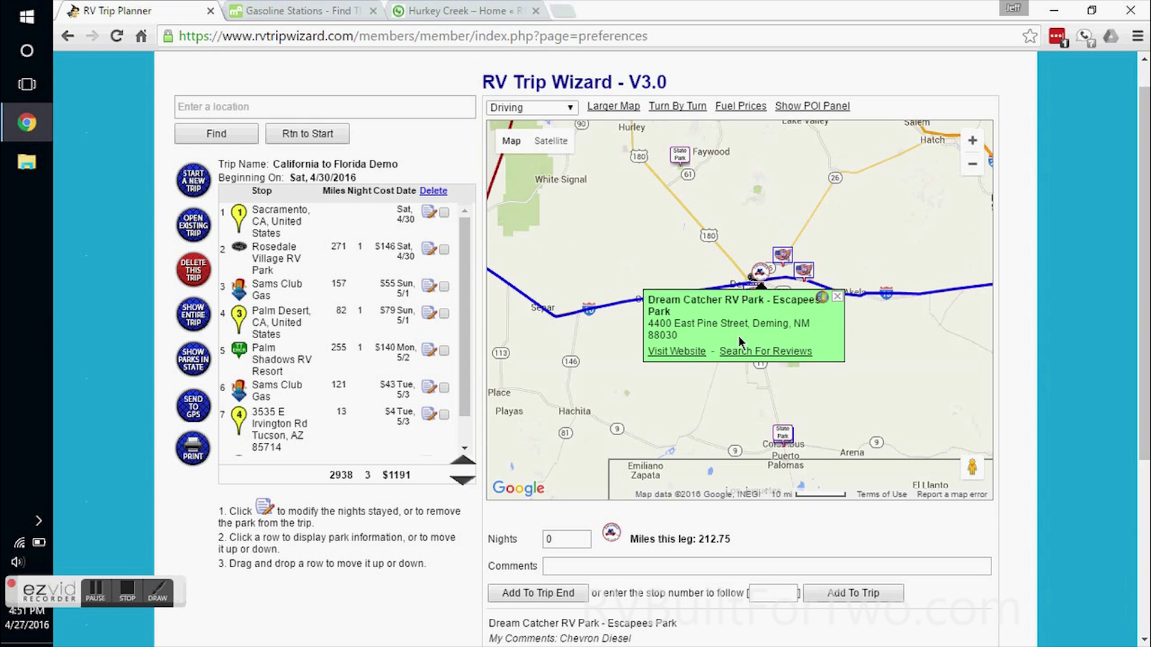
pyautogui.moveTo(1143, 386); pyautogui.dragTo(1143, 562)
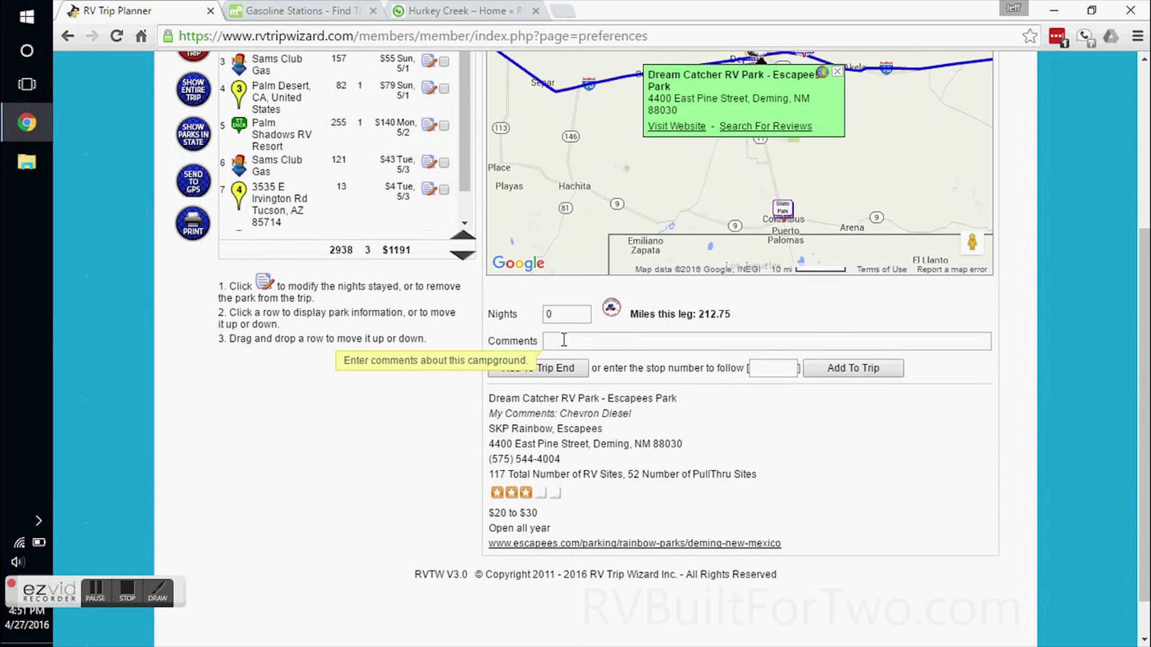
pyautogui.click(768, 369)
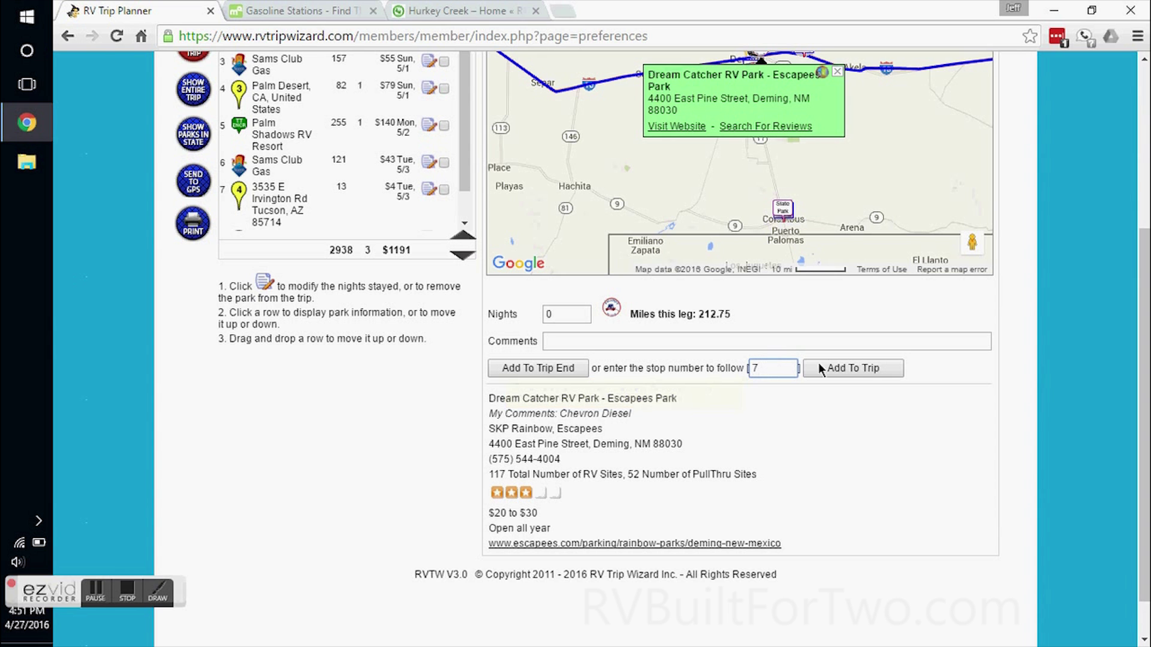
pyautogui.click(836, 368)
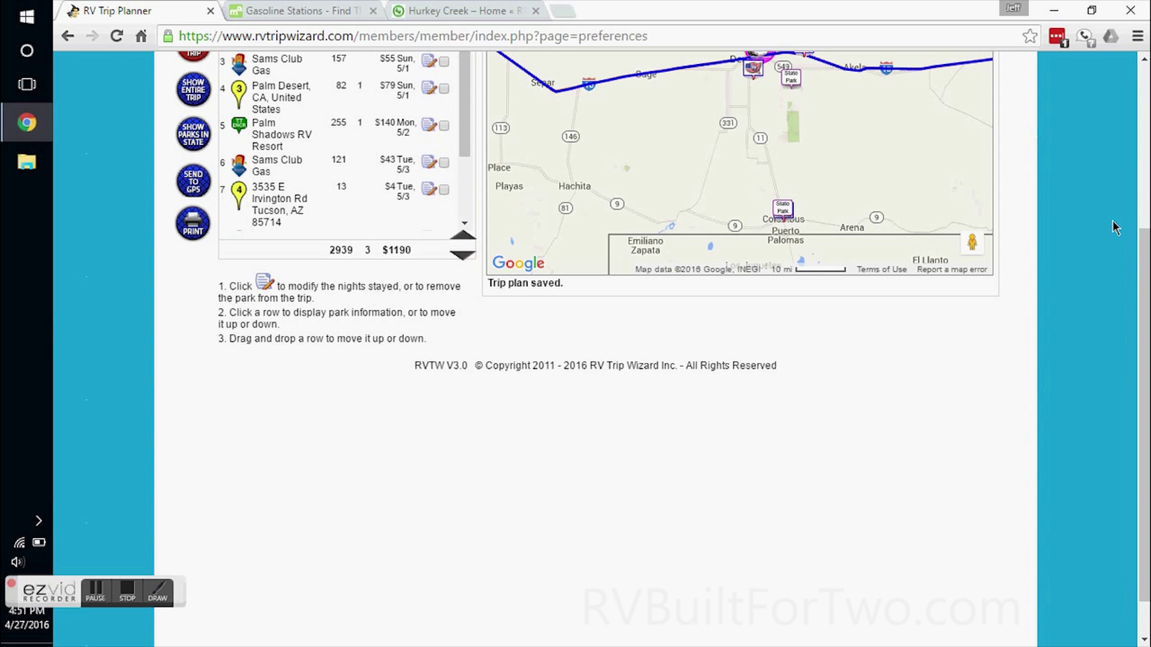
# Step: Select the Dream Catcher RV Park stop in the trip list and view its full driving radius on the map
pyautogui.moveTo(1143, 268); pyautogui.dragTo(1144, 151)
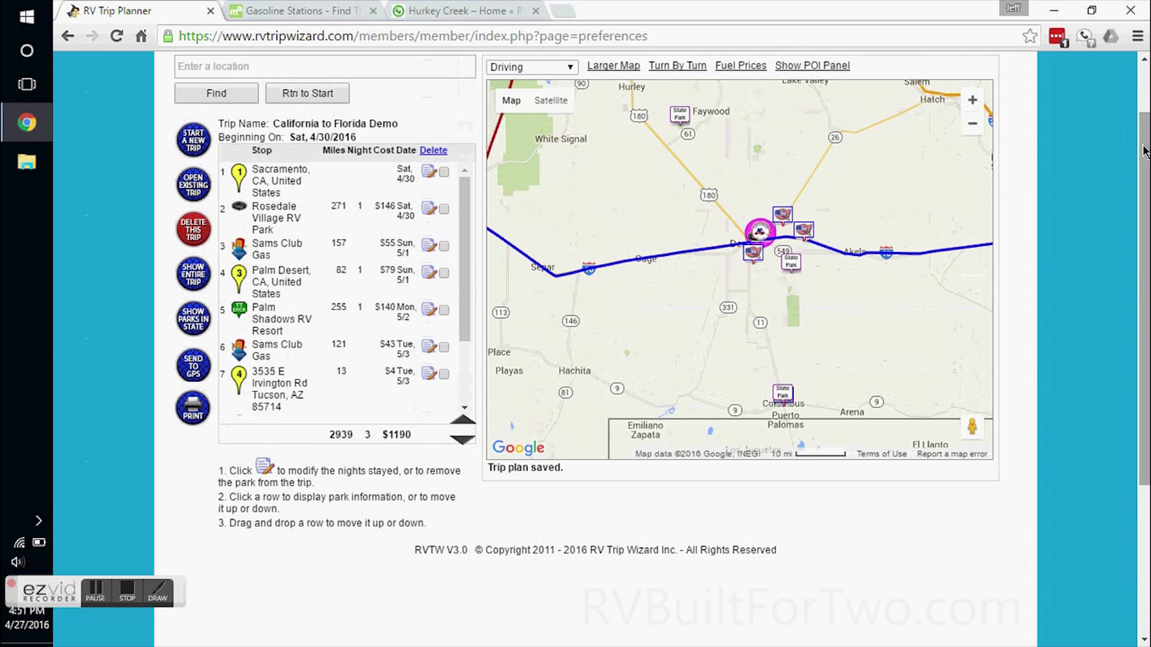
pyautogui.click(973, 126)
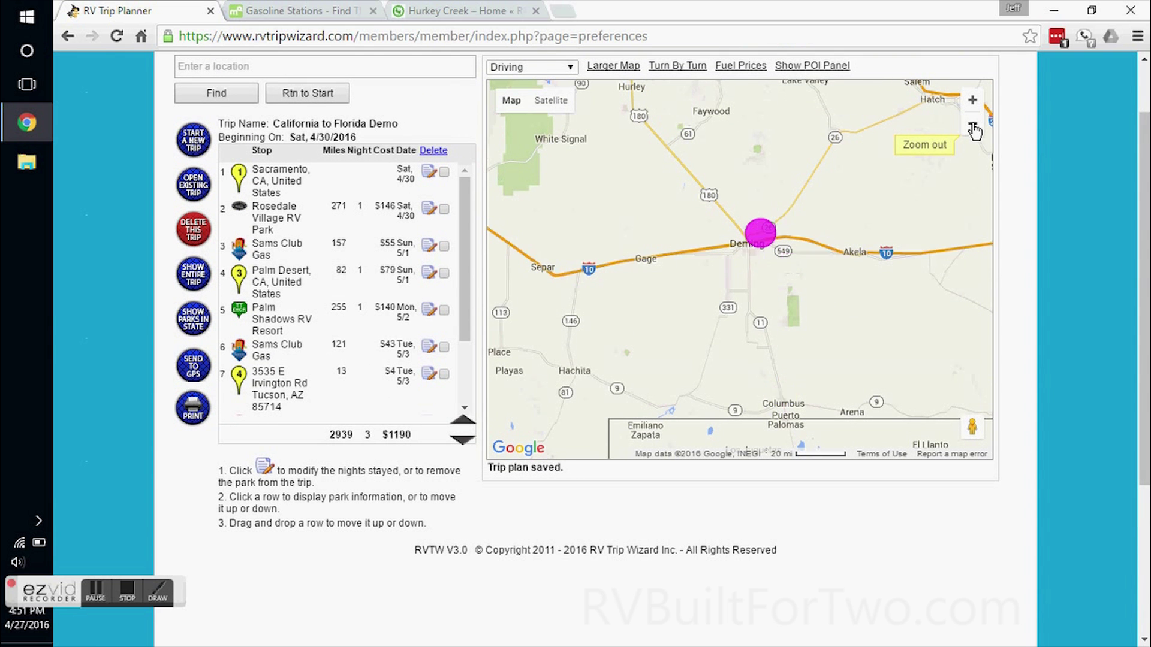
pyautogui.click(973, 126)
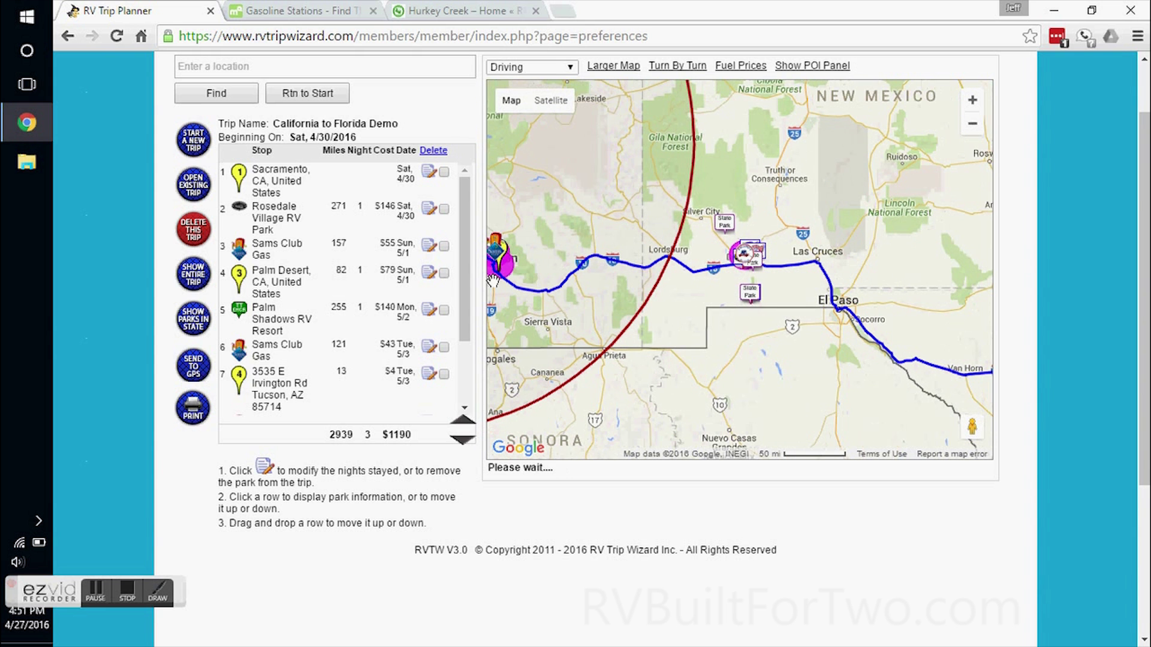
pyautogui.scroll(-3, 456, 408)
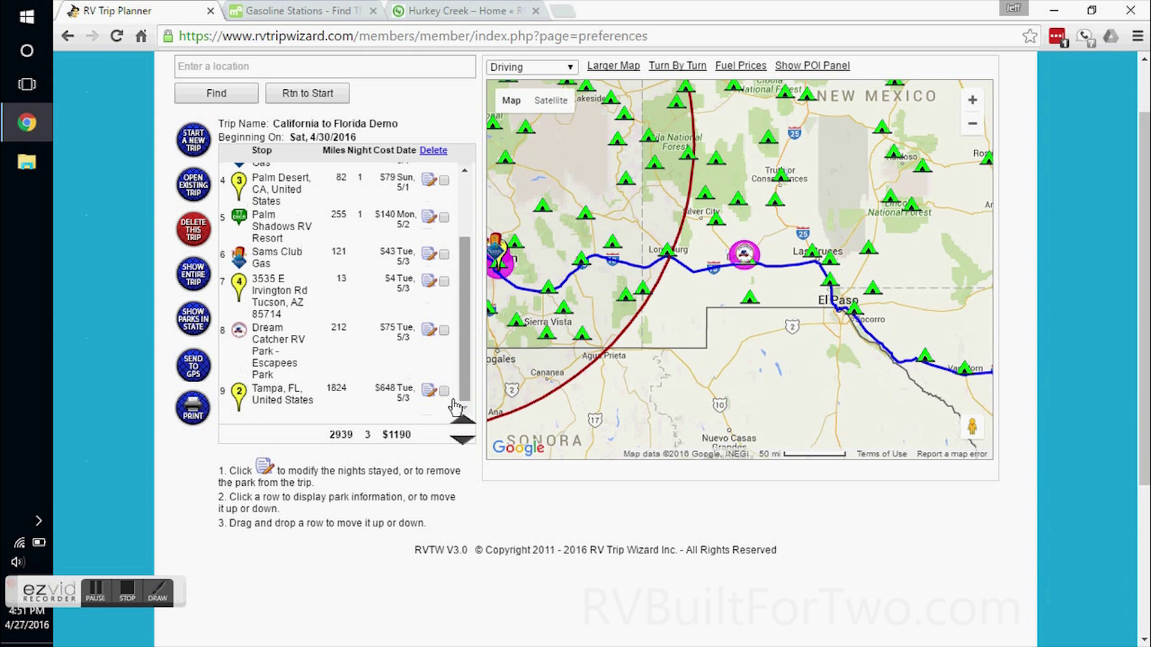
pyautogui.click(262, 346)
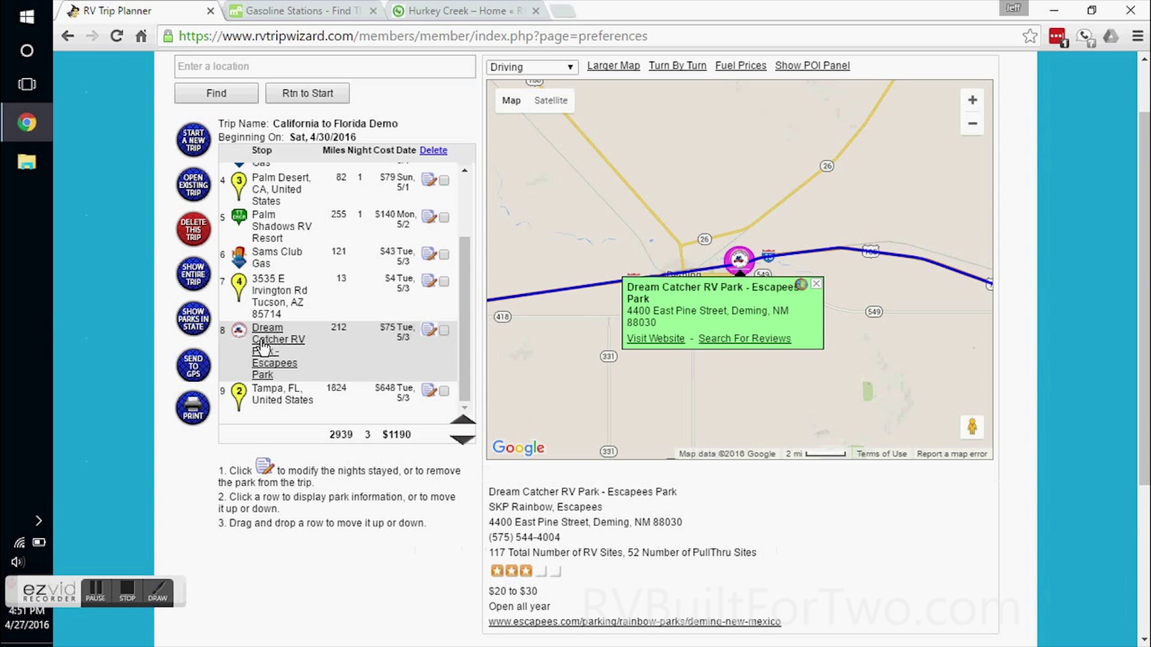
pyautogui.click(973, 128)
pyautogui.click(973, 128)
pyautogui.click(973, 127)
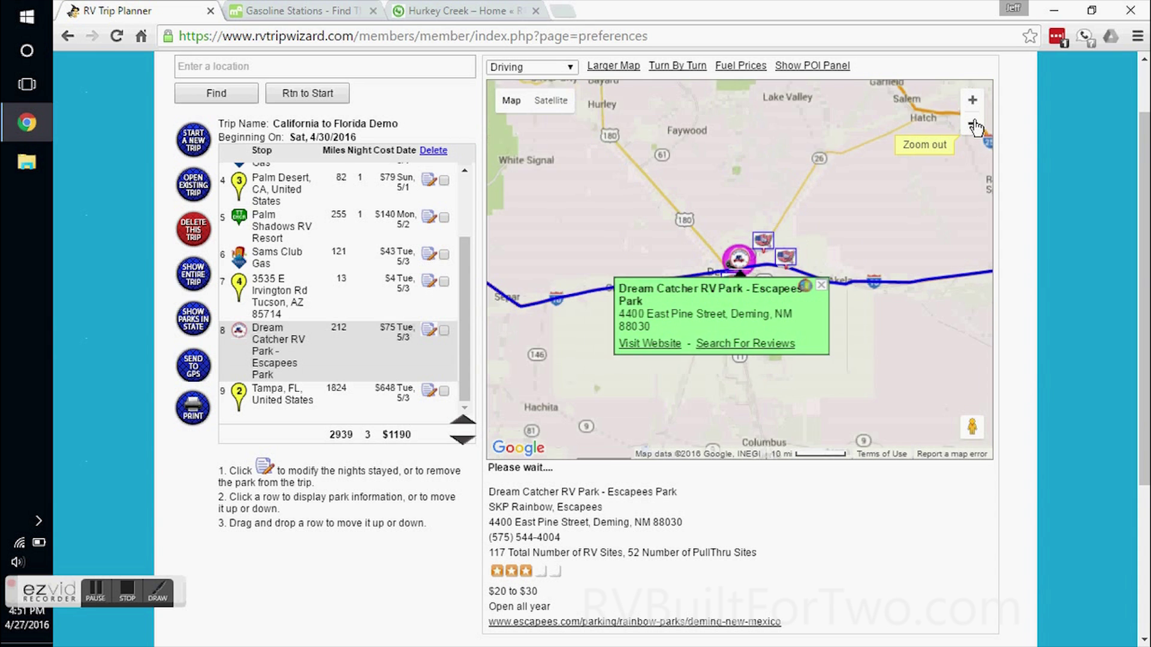
pyautogui.click(973, 128)
pyautogui.click(973, 128)
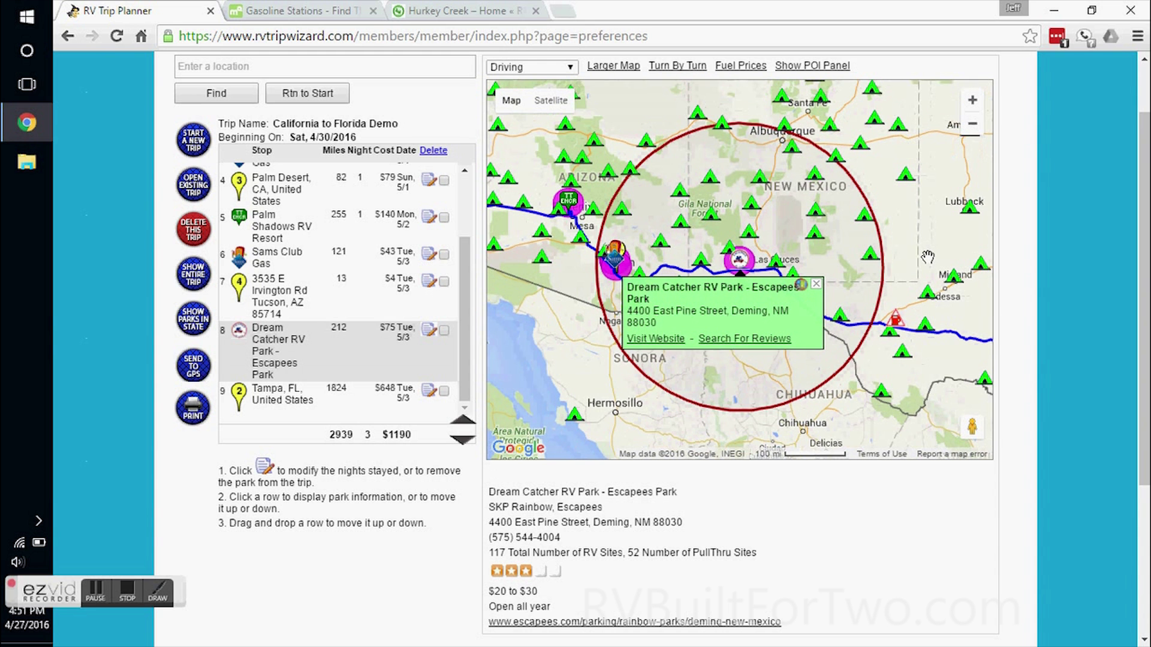
# Step: Examine the route through Texas beyond the driving radius and review the Dream Catcher stop's cost and fuel details
pyautogui.moveTo(928, 257); pyautogui.dragTo(802, 208)
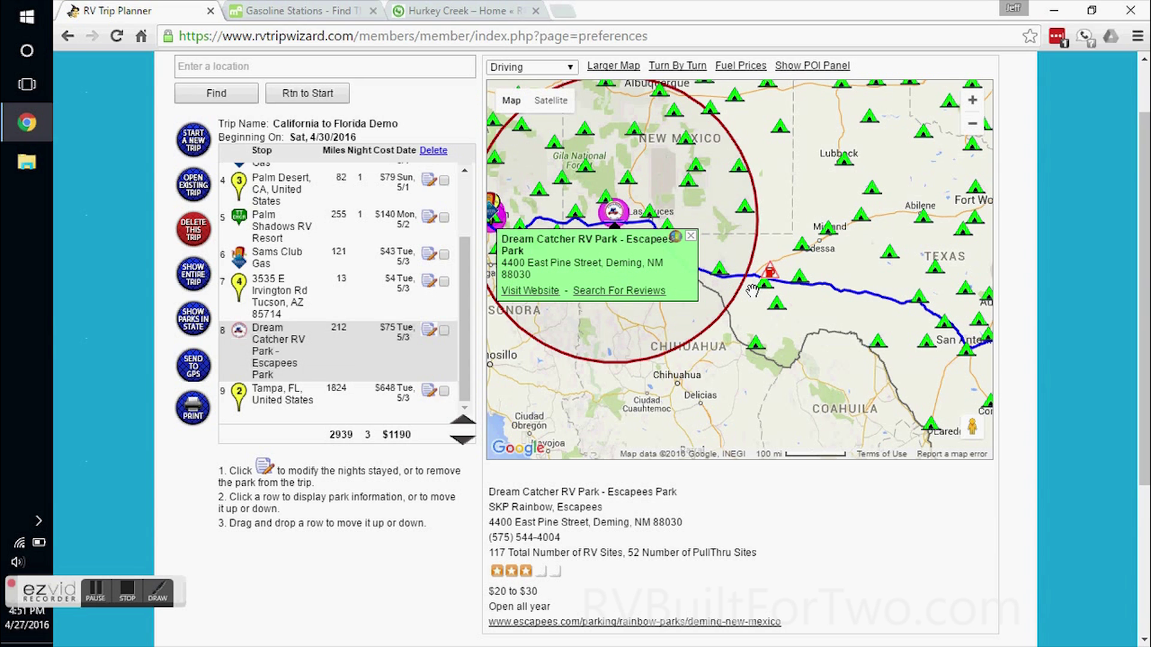
pyautogui.click(972, 124)
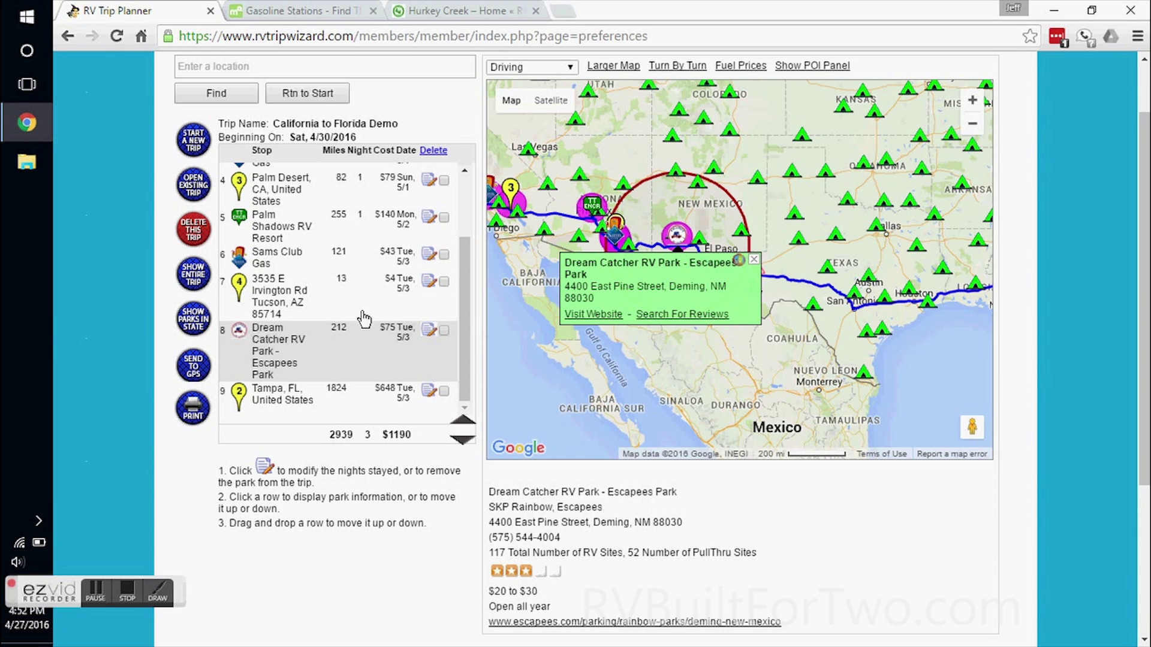
pyautogui.click(429, 331)
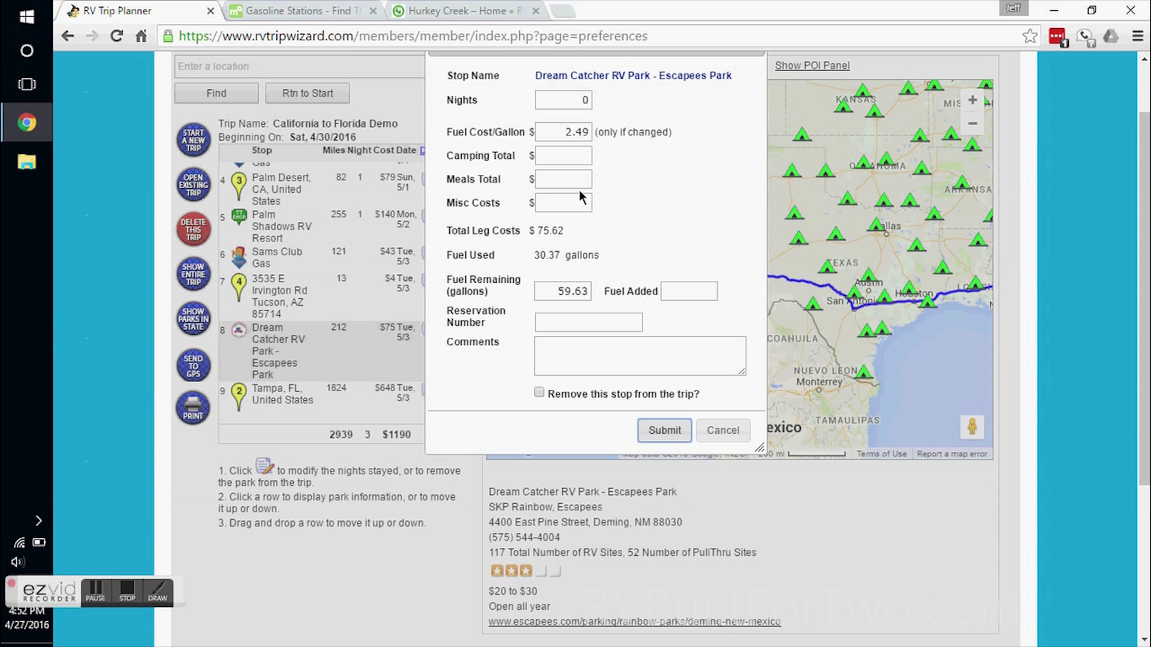
pyautogui.click(724, 432)
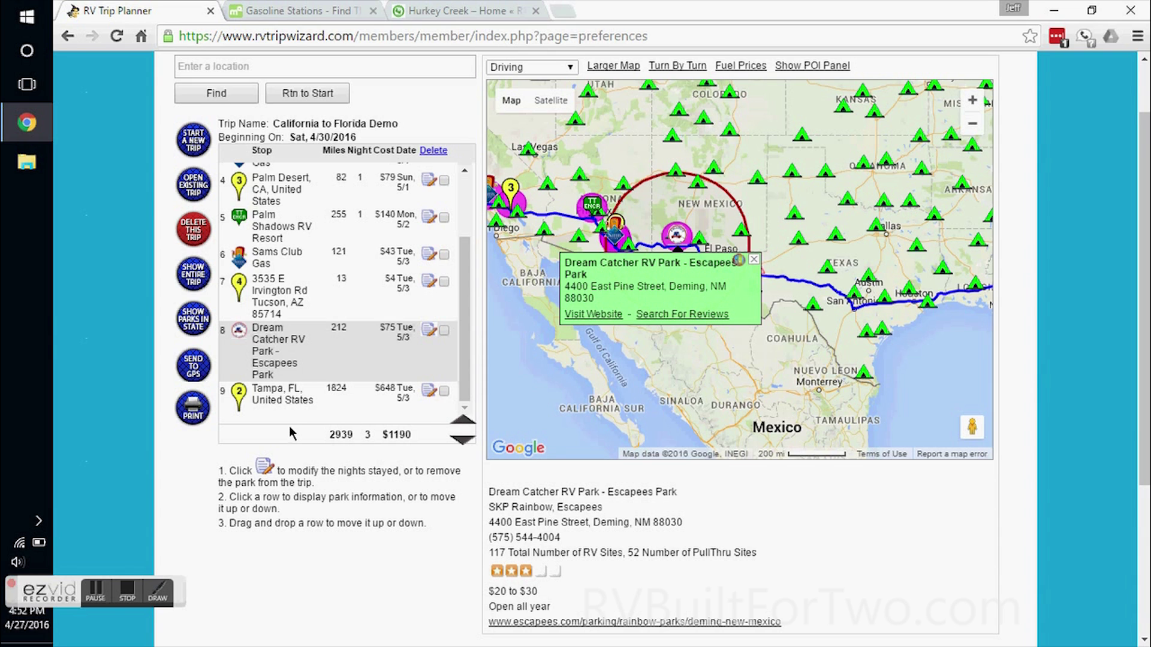
# Step: Preview the printed version of the trip, examine its map and stop table, and leave without printing
pyautogui.click(191, 413)
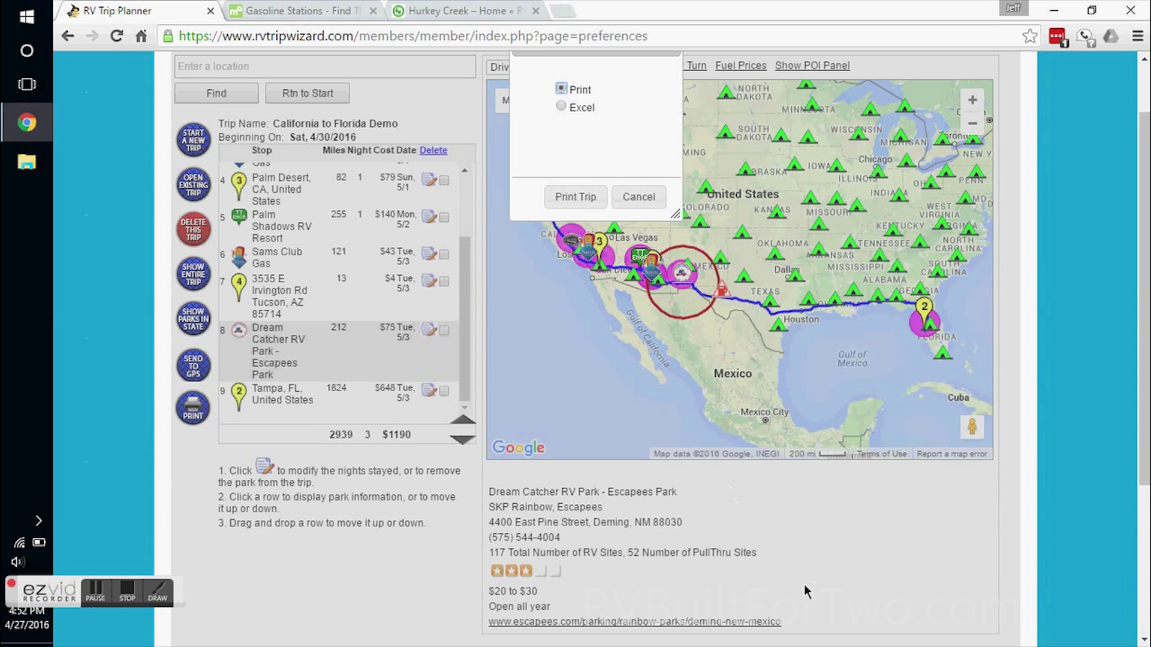
pyautogui.click(572, 198)
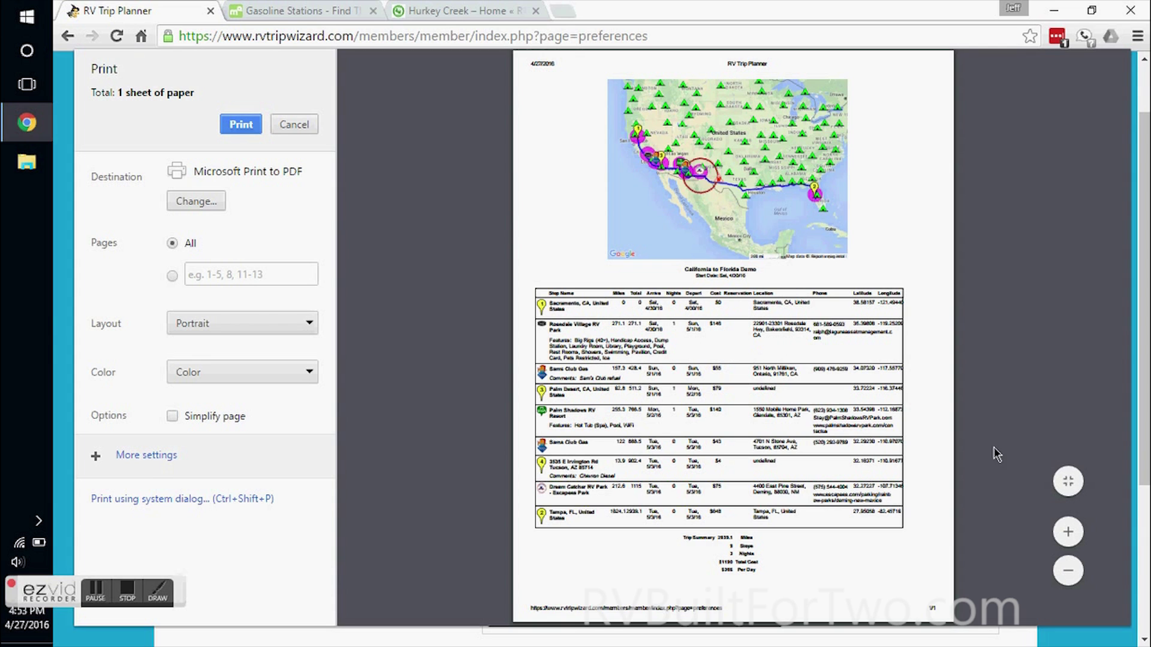
pyautogui.click(1068, 534)
pyautogui.click(1068, 534)
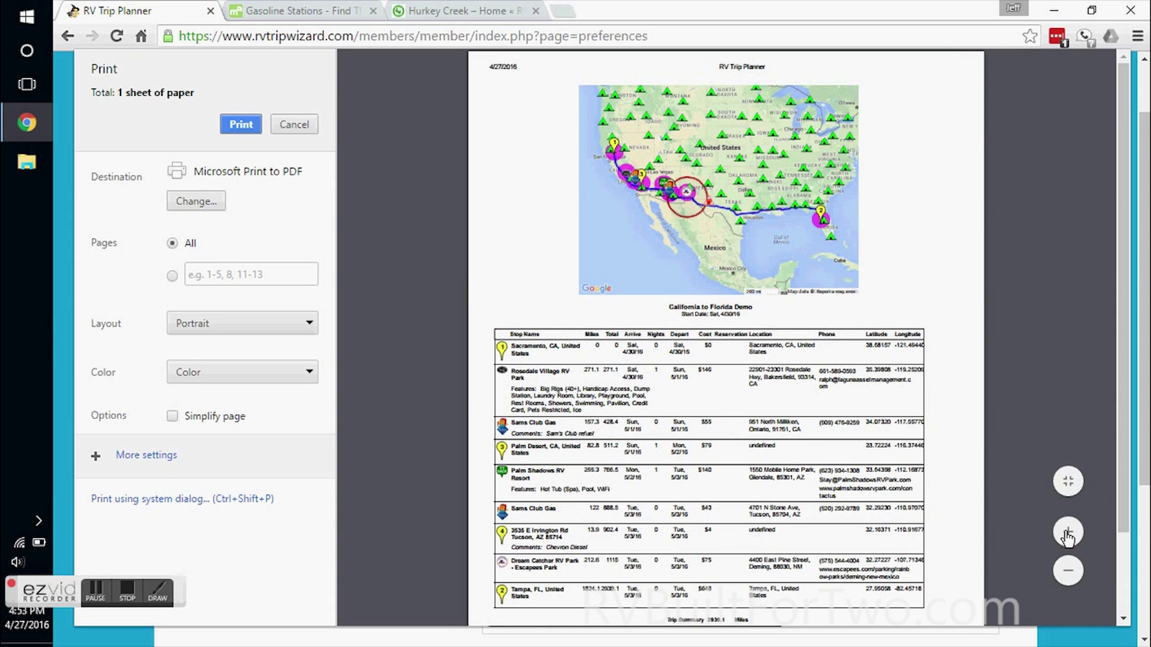
pyautogui.click(1067, 534)
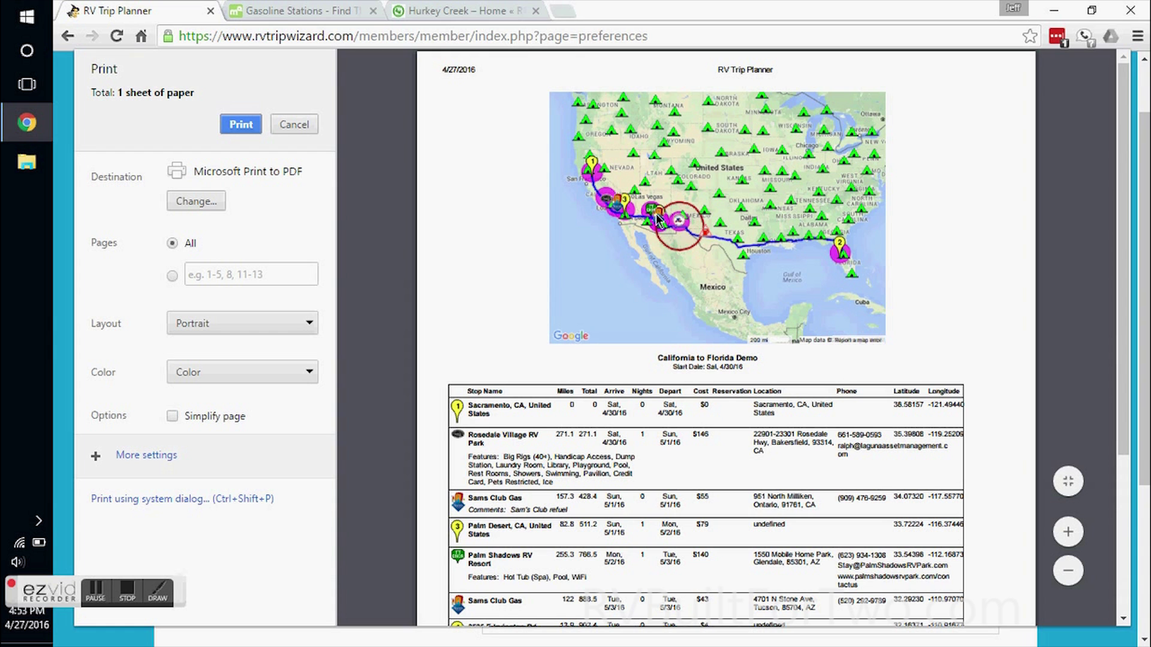
pyautogui.click(298, 125)
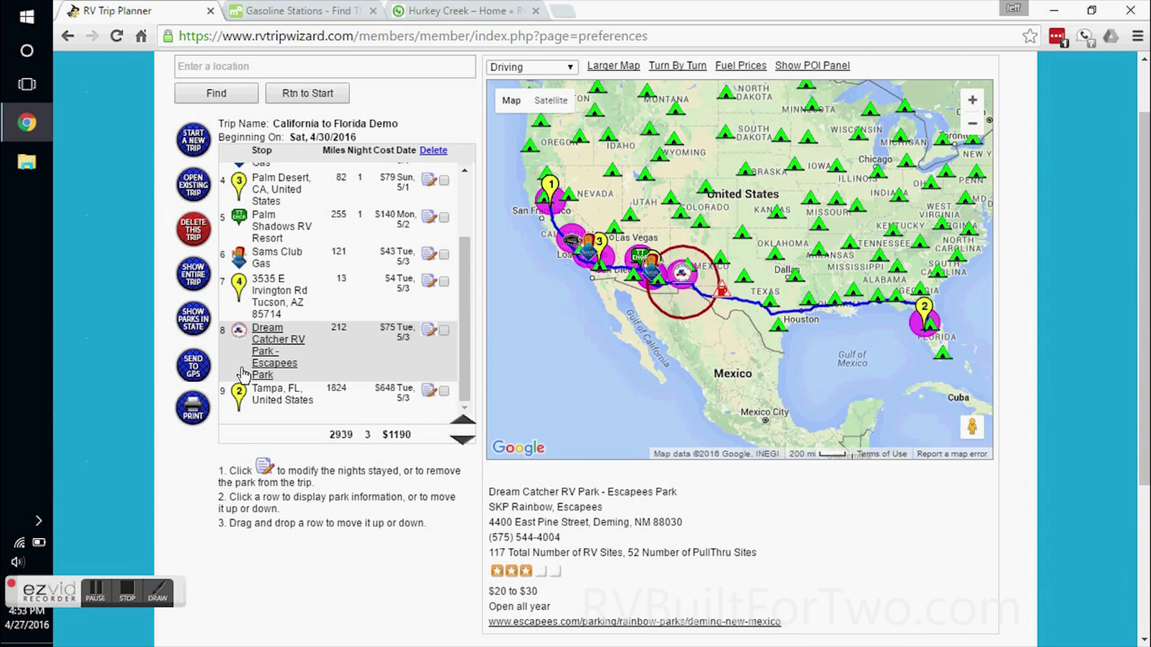
# Step: Export the trip in Excel format and open the downloaded spreadsheet in OpenOffice Calc
pyautogui.click(198, 414)
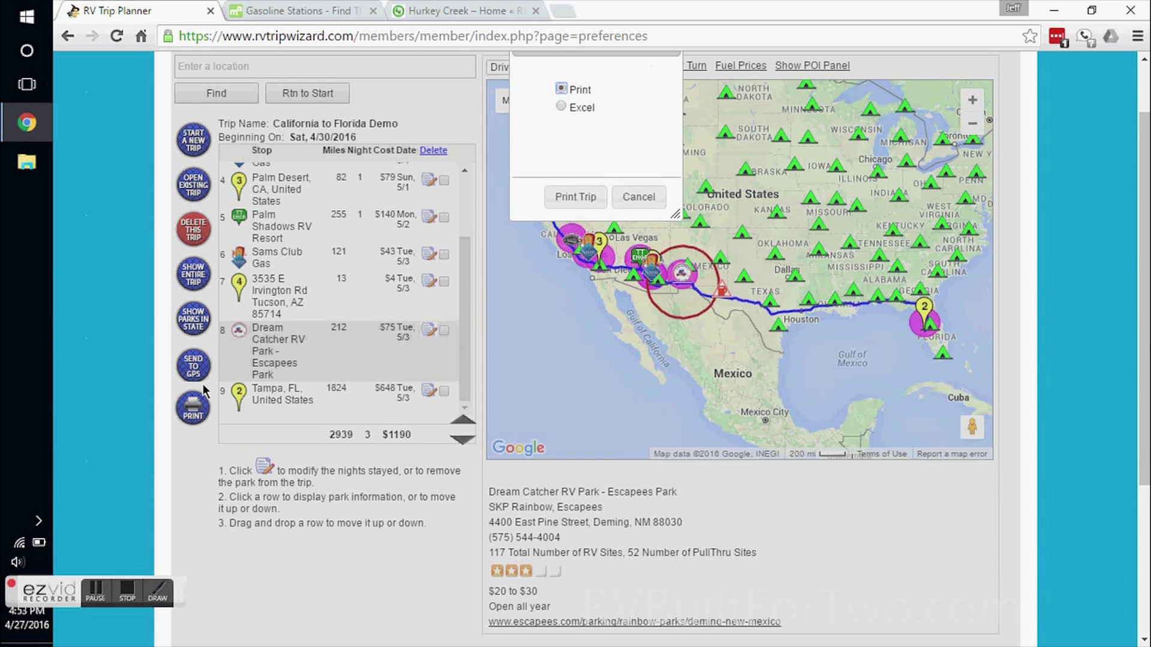
pyautogui.click(560, 107)
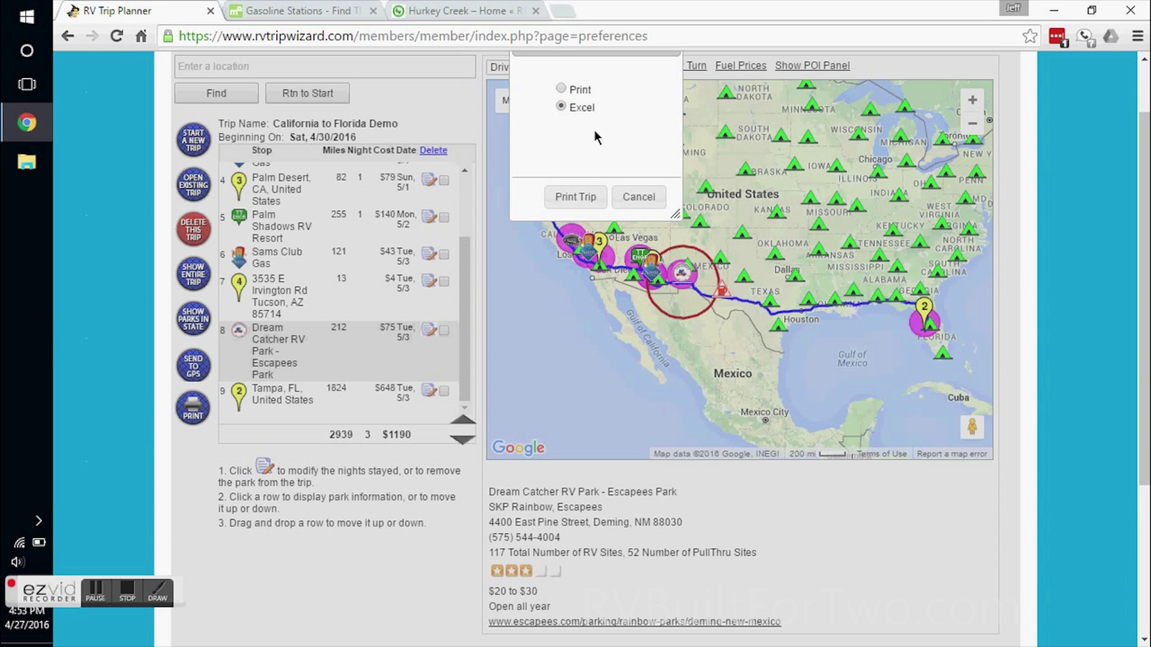
pyautogui.click(586, 204)
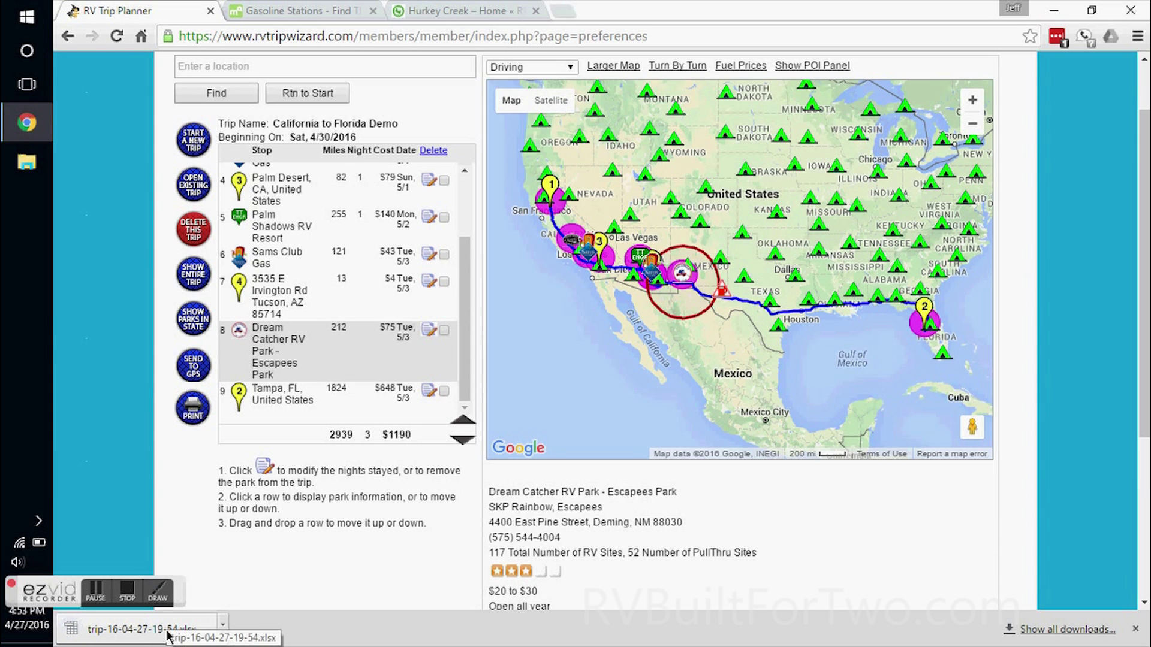
pyautogui.click(149, 631)
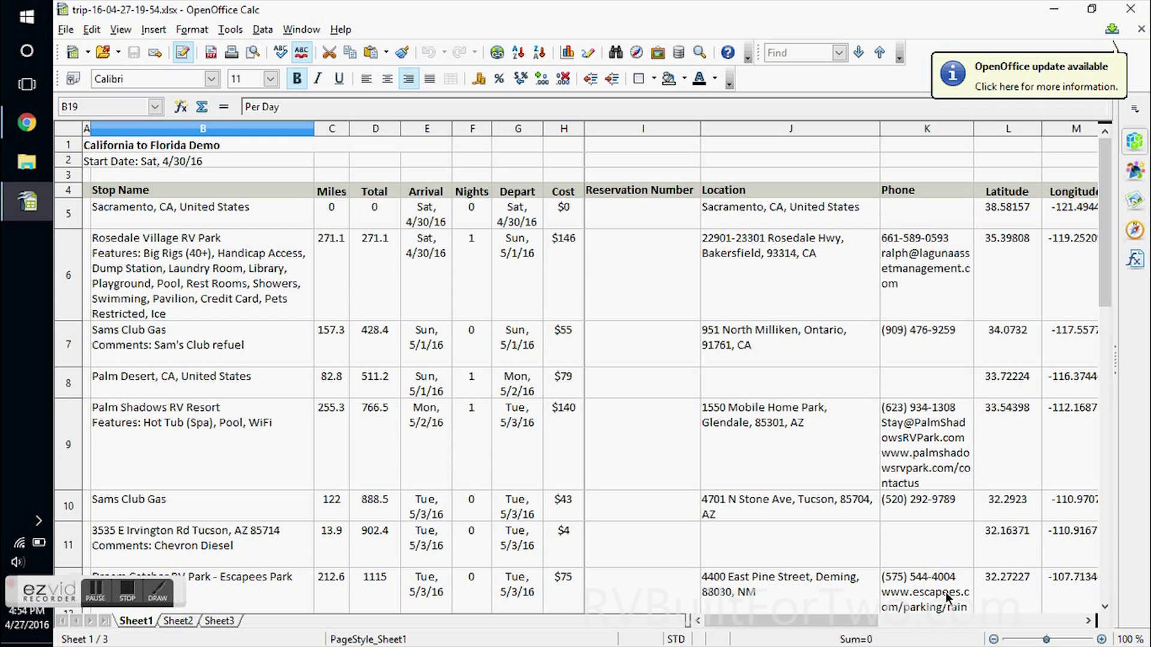
# Step: Review the exported stop list and the trip totals below it, and close the spreadsheet
pyautogui.moveTo(868, 622); pyautogui.dragTo(917, 630)
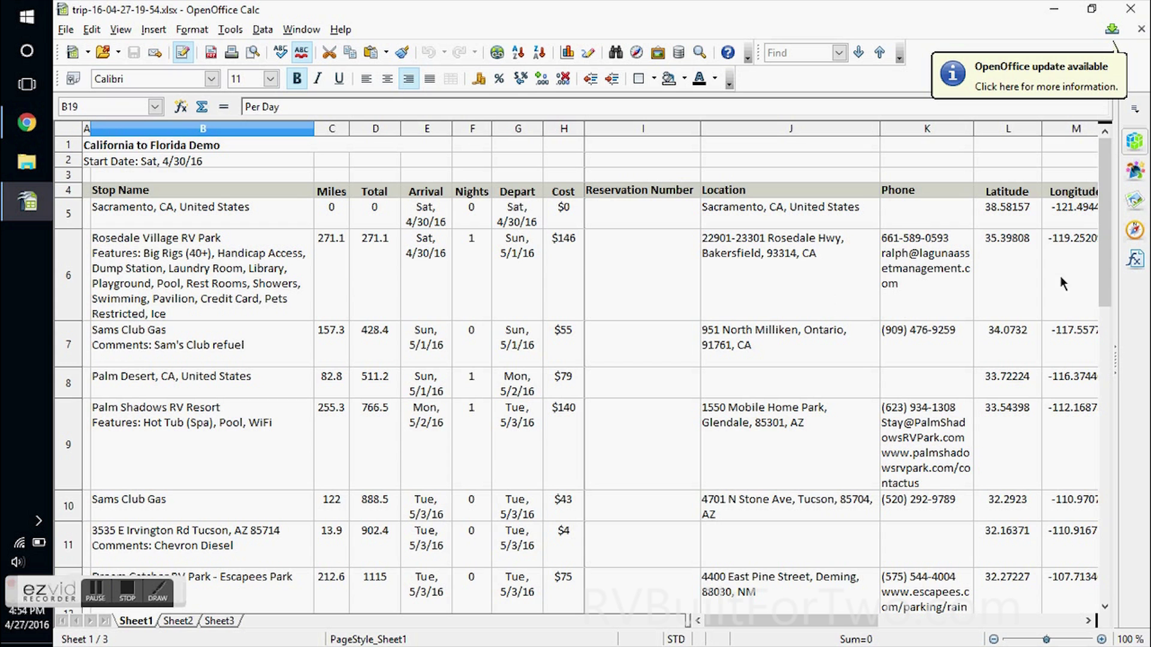
pyautogui.moveTo(1107, 282); pyautogui.dragTo(1116, 451)
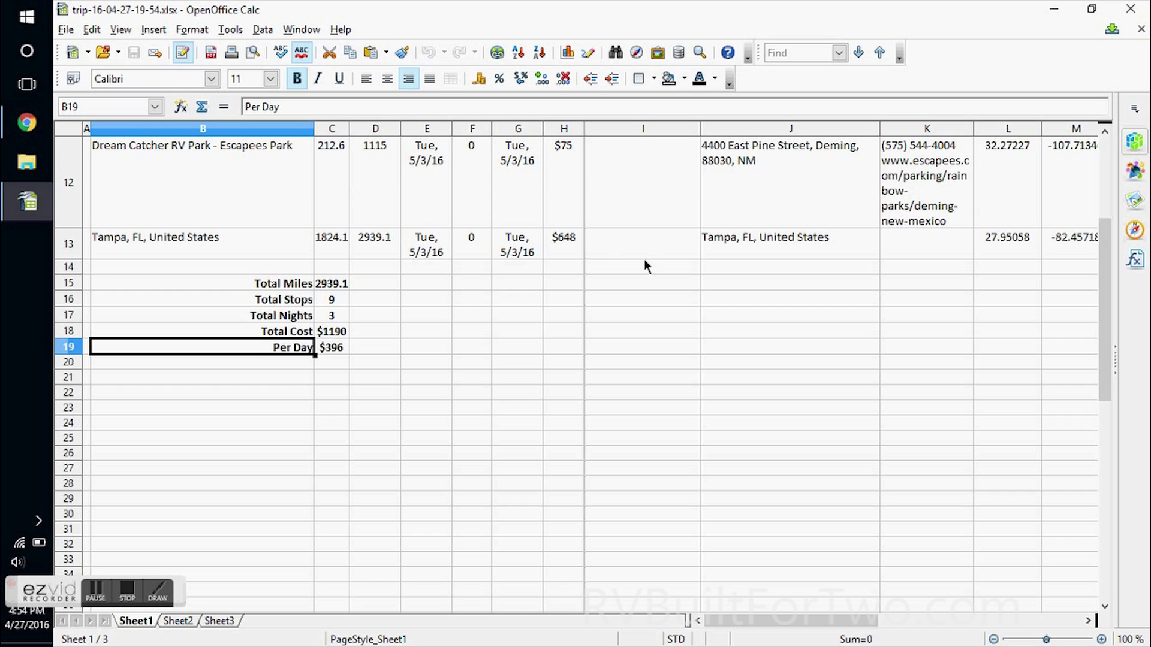
pyautogui.click(1130, 8)
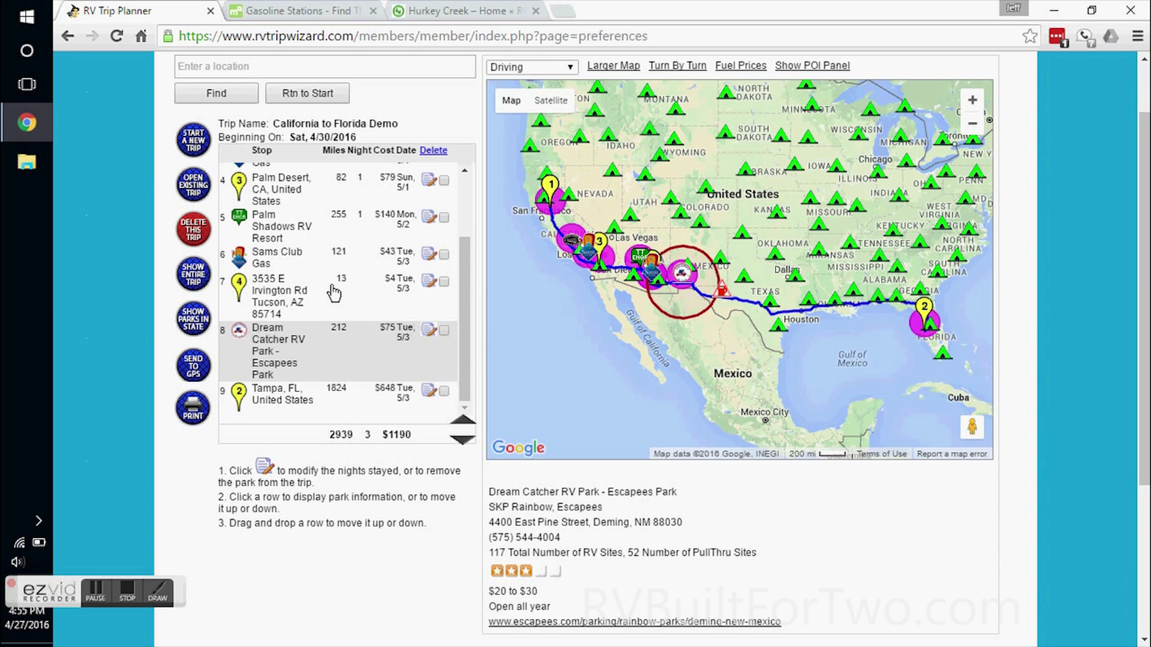
# Step: Open the GPS download instructions for the trip, review the device sections from Garmin nuvi to Delorme Street Atlas, and close them without downloading
pyautogui.click(190, 379)
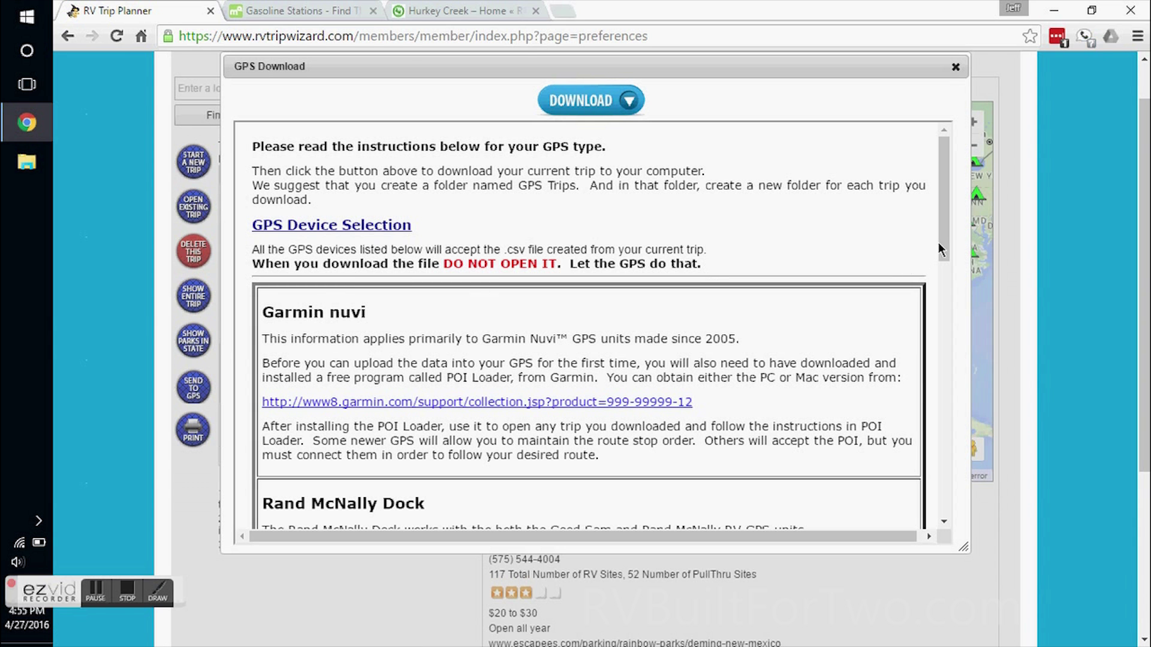
pyautogui.moveTo(945, 241); pyautogui.dragTo(944, 300)
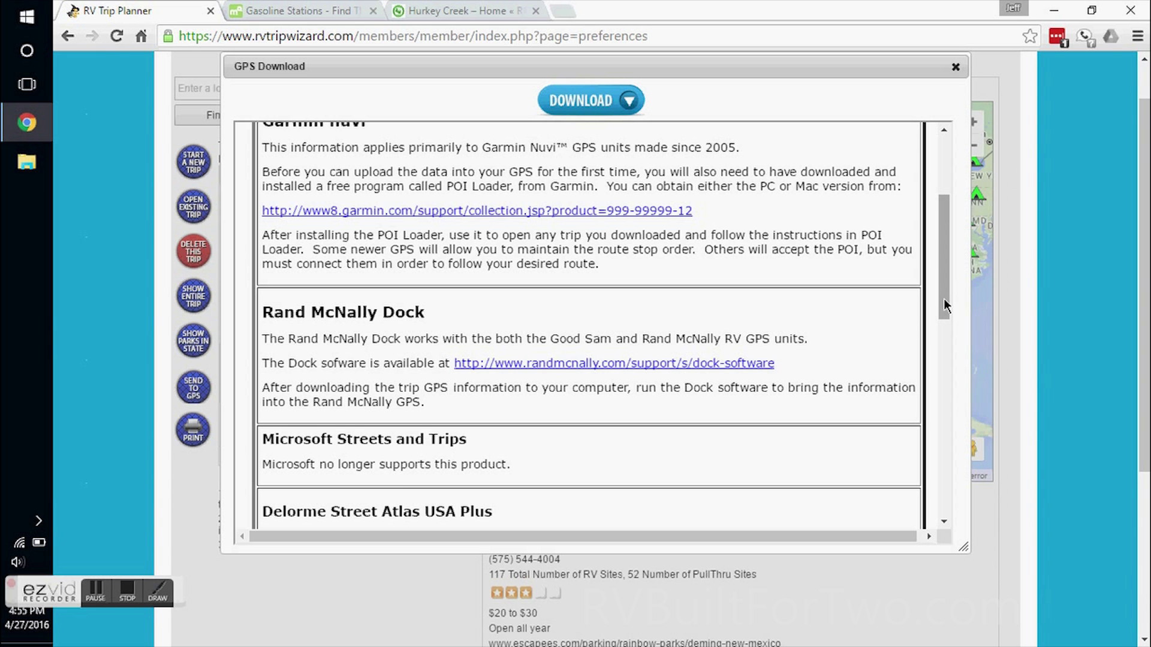
pyautogui.moveTo(945, 305); pyautogui.dragTo(945, 346)
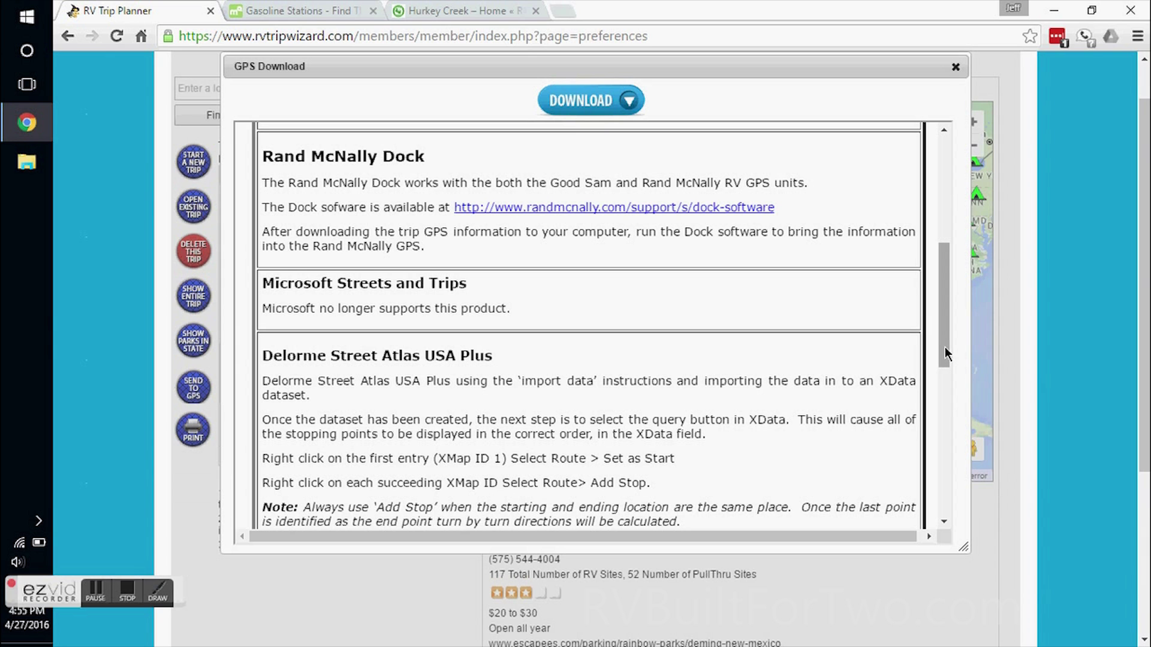
pyautogui.moveTo(950, 339); pyautogui.dragTo(942, 193)
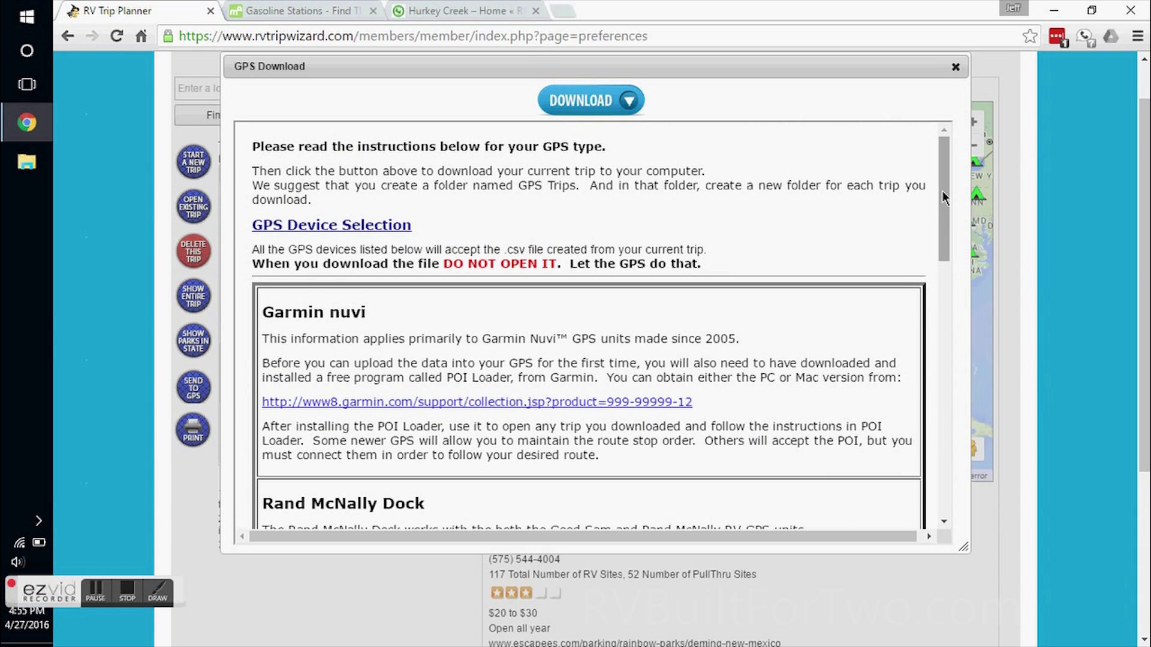
pyautogui.click(955, 68)
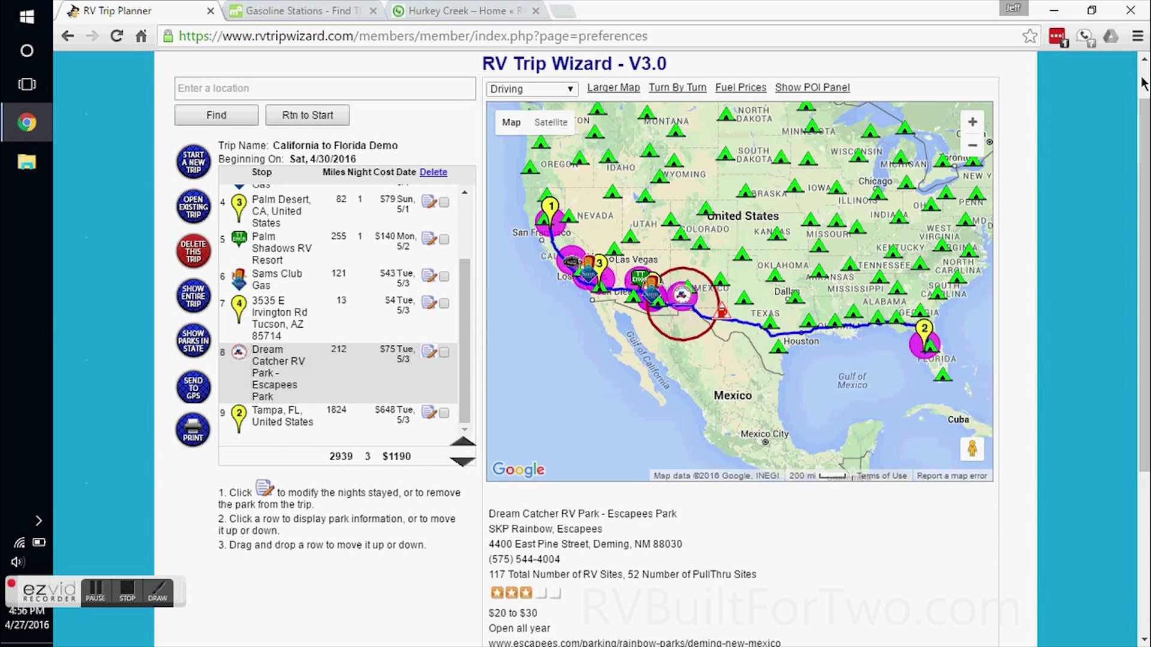
pyautogui.scroll(1, 1139, 83)
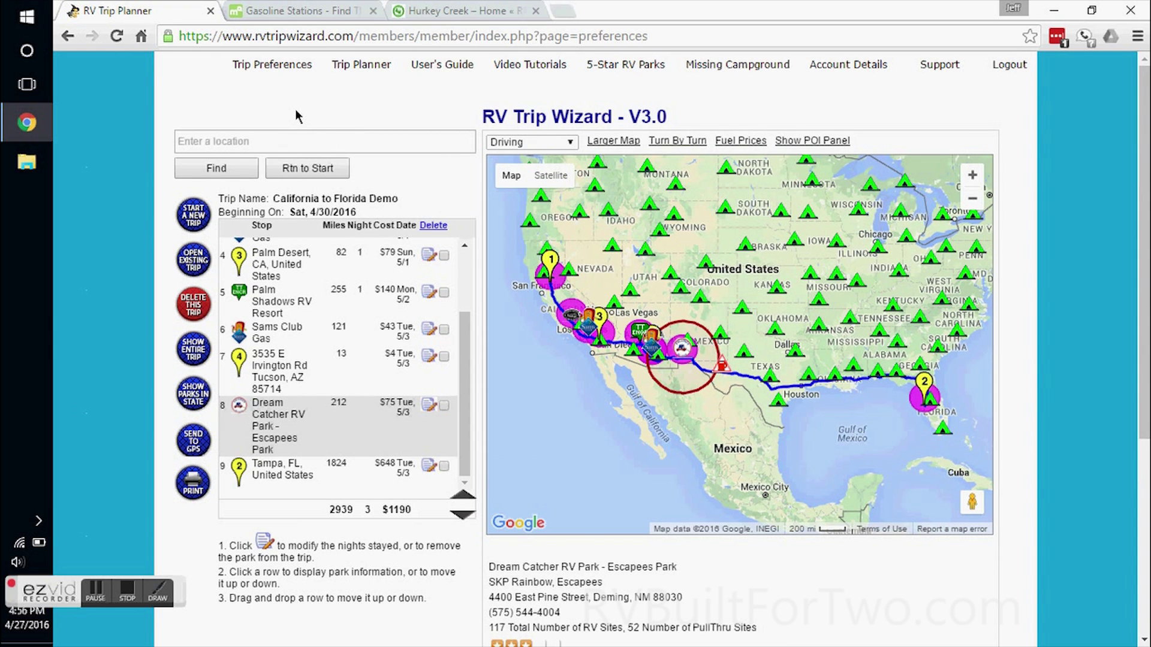
pyautogui.moveTo(810, 64)
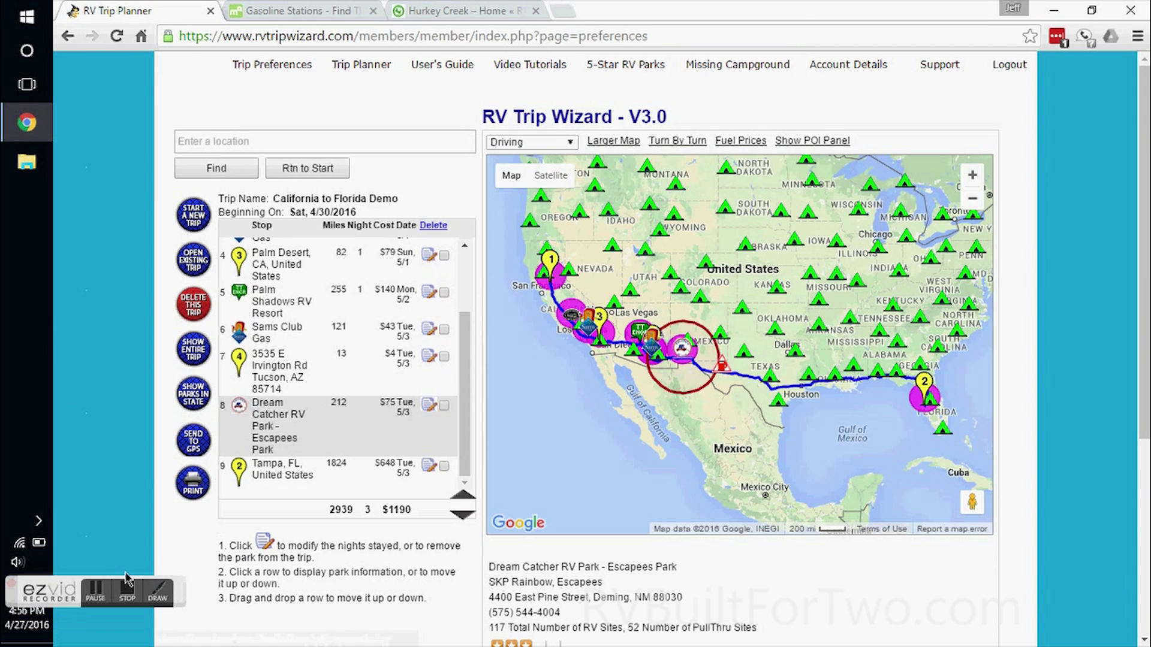
pyautogui.click(90, 601)
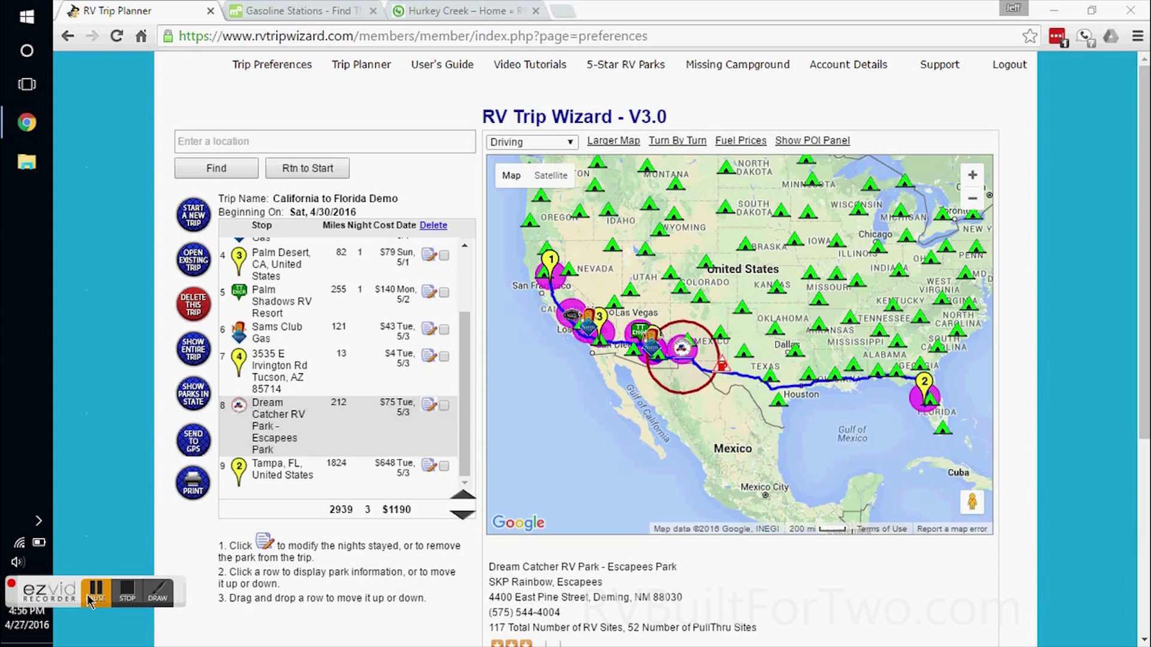